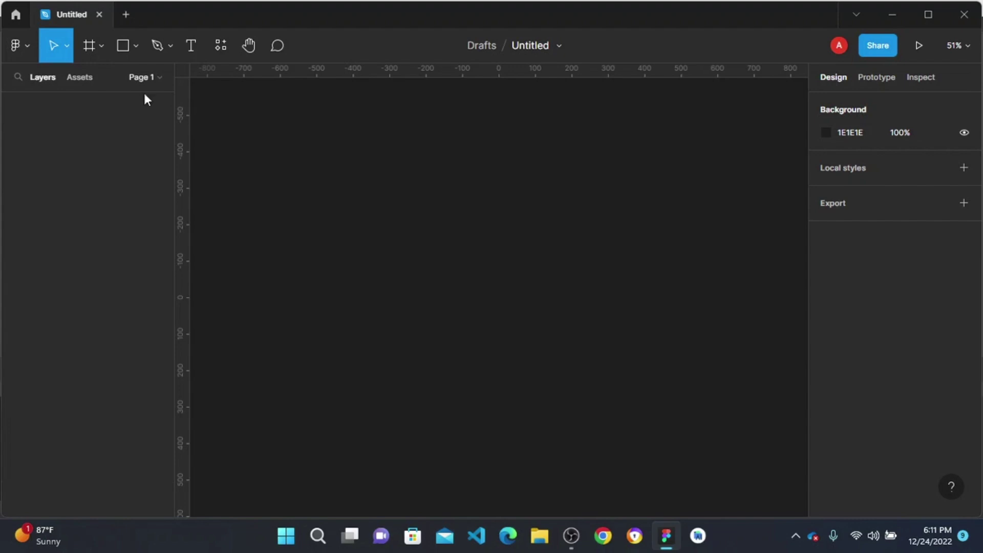
- Create a frame from the Desktop preset, 1440 × 1024
{"action": "left_click", "coordinate": [93, 51]}
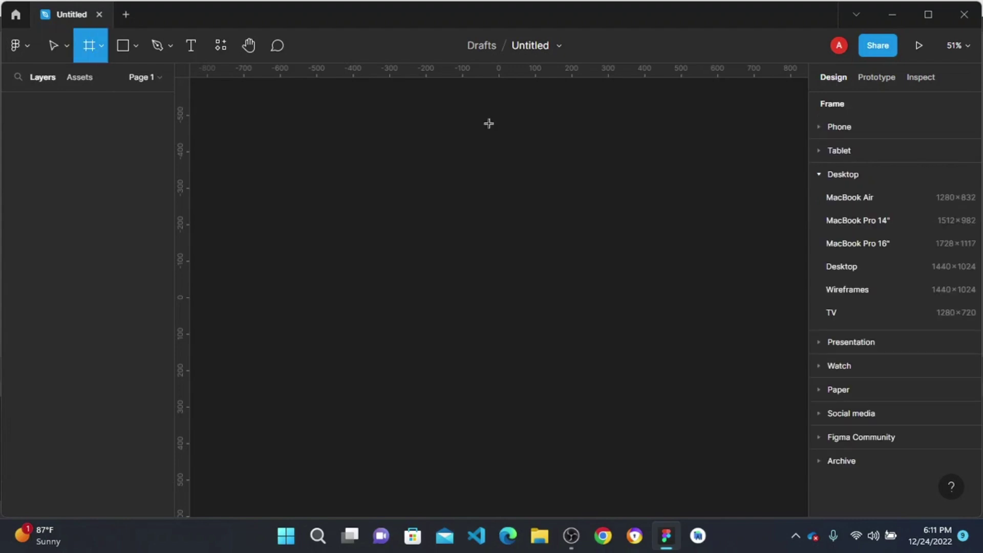
{"action": "left_click", "coordinate": [873, 260]}
{"action": "left_click", "coordinate": [207, 156]}
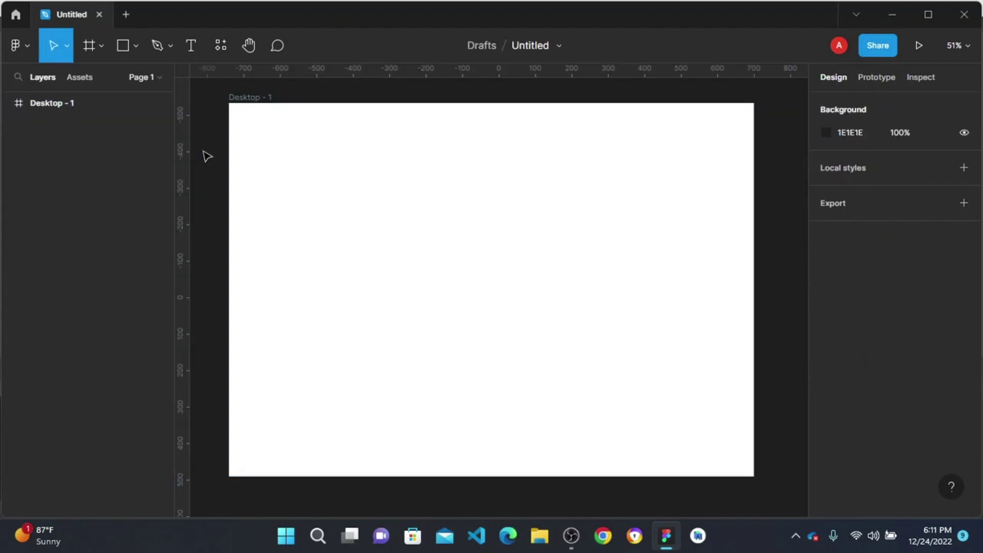
- Draw a rectangle about 1338 × 748 inside the desktop frame and center it horizontally and vertically
{"action": "left_click", "coordinate": [131, 47]}
{"action": "left_click", "coordinate": [165, 83]}
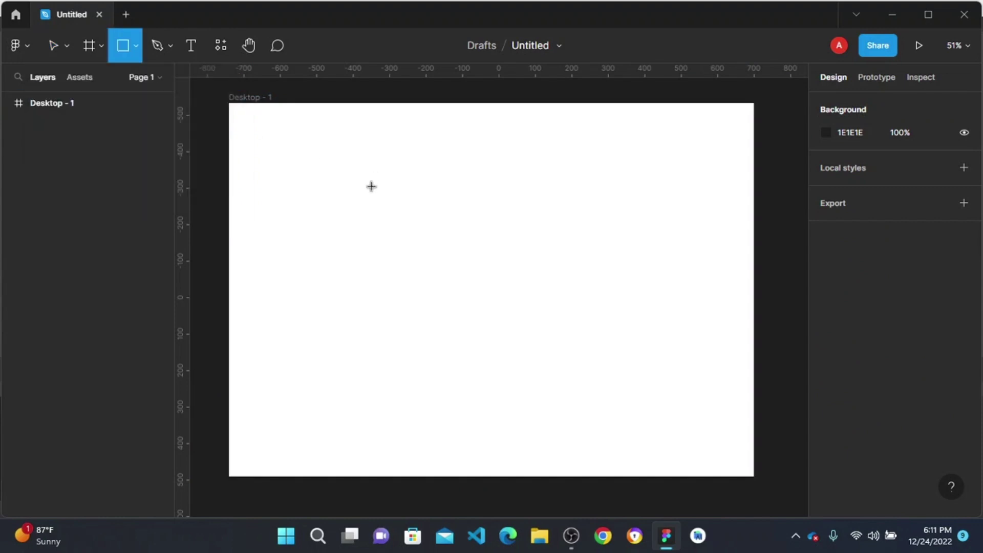
{"action": "left_click_drag", "start_coordinate": [257, 168], "coordinate": [746, 443]}
{"action": "left_click_drag", "start_coordinate": [520, 264], "coordinate": [505, 233]}
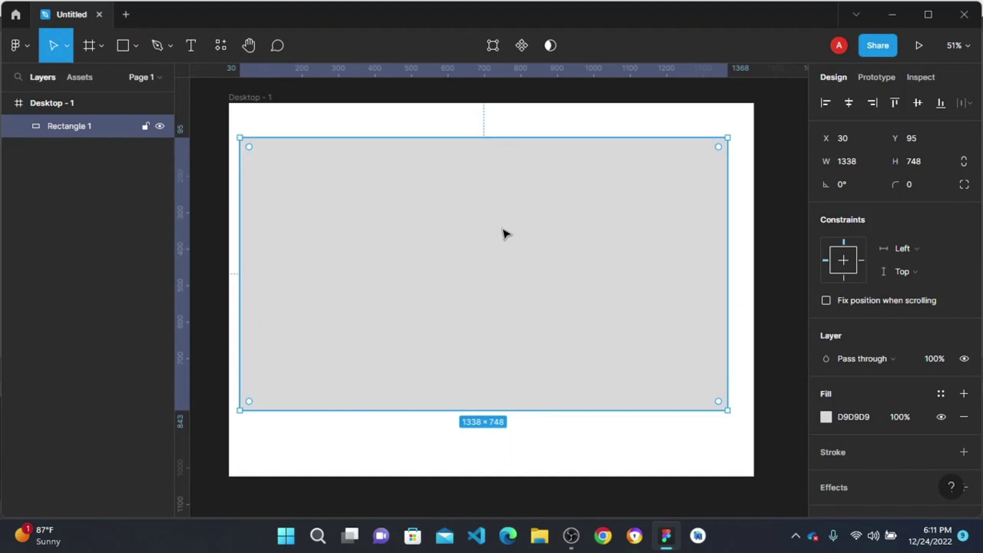
{"action": "left_click", "coordinate": [847, 104]}
{"action": "left_click", "coordinate": [917, 103]}
- Set the rectangle's corner radius to 16
{"action": "left_click", "coordinate": [920, 185]}
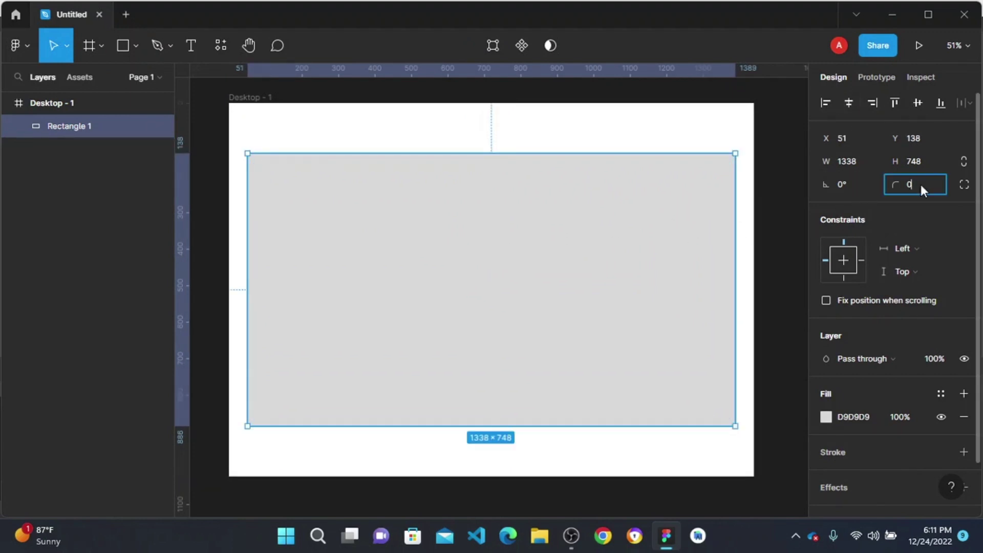
{"action": "type", "text": "16"}
{"action": "key", "text": "Return"}
{"action": "left_click", "coordinate": [748, 123]}
- Change the rectangle's fill type from solid to a linear gradient
{"action": "left_click", "coordinate": [446, 215]}
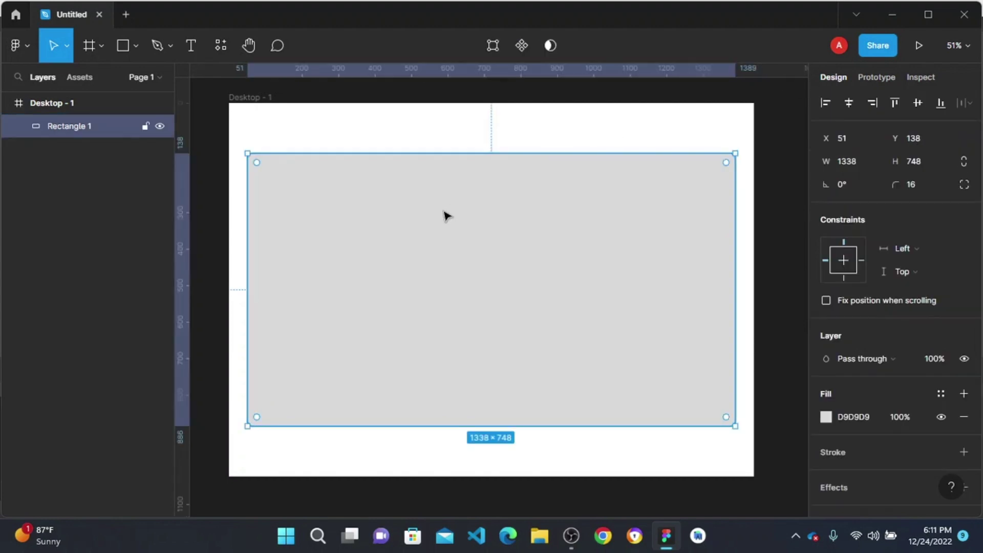
{"action": "scroll", "coordinate": [531, 266], "scroll_direction": "down", "scroll_amount": 5}
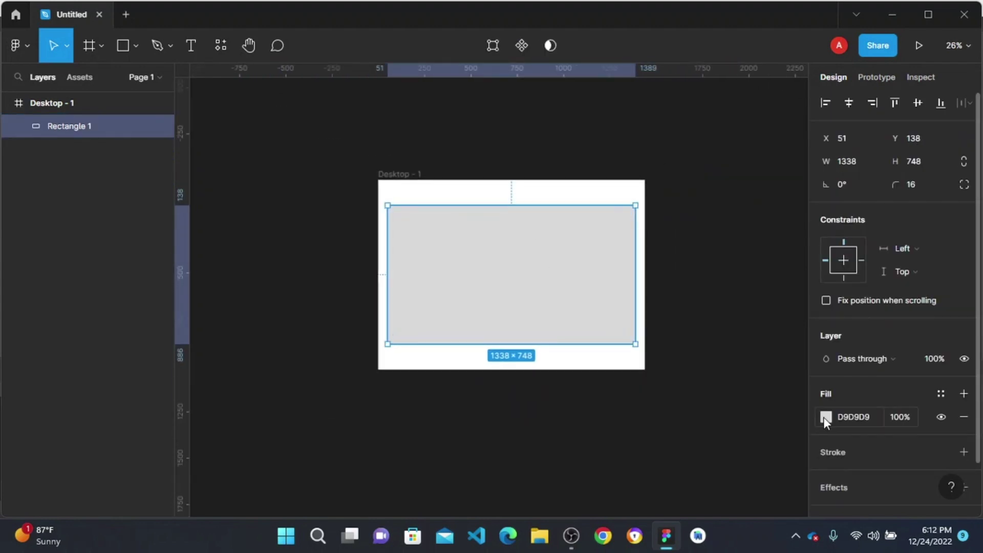
{"action": "left_click", "coordinate": [823, 416]}
{"action": "left_click", "coordinate": [668, 146]}
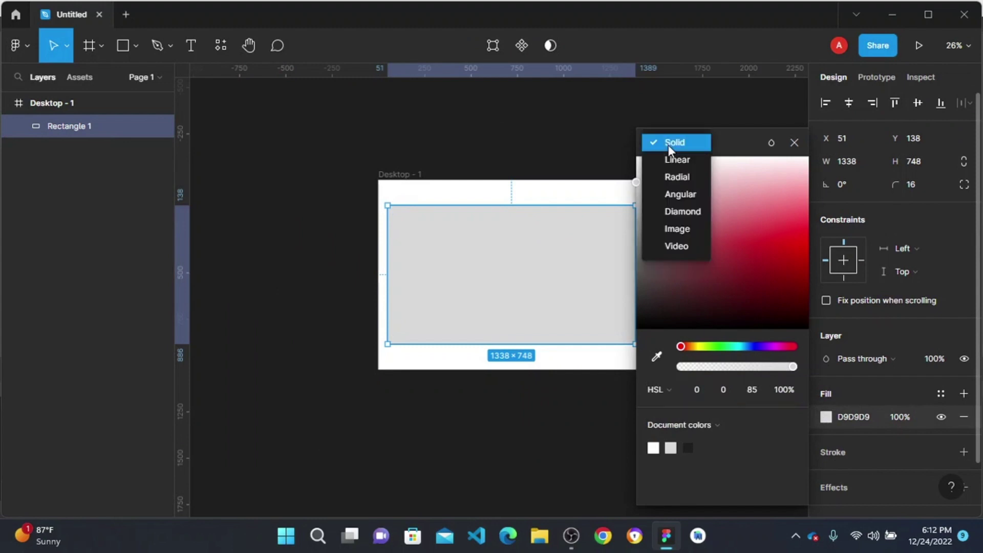
{"action": "left_click", "coordinate": [677, 159]}
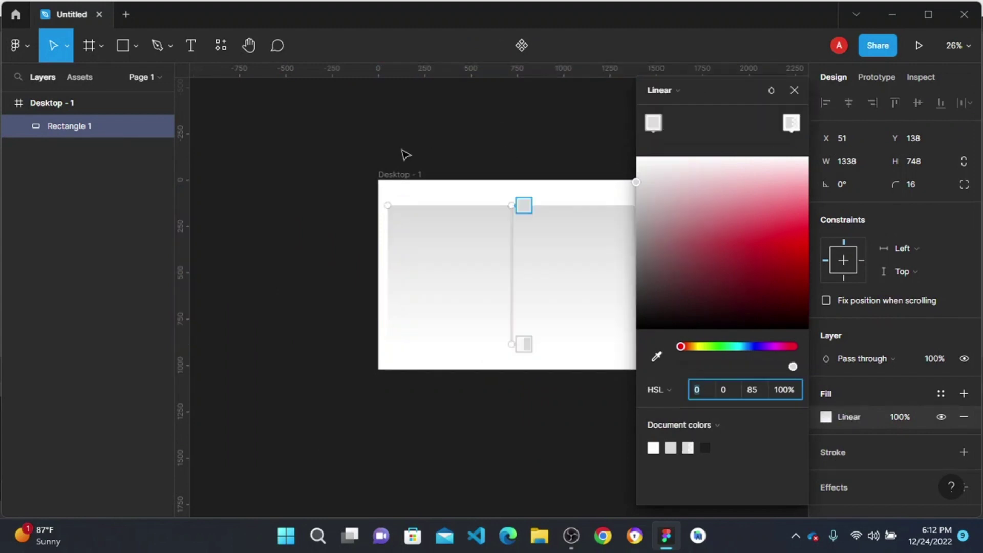
- Stretch the gradient line diagonally, its start far beyond the frame's upper-left corner and its end past the lower-right corner
{"action": "scroll", "coordinate": [415, 190], "scroll_direction": "down", "scroll_amount": 4}
{"action": "scroll", "coordinate": [433, 210], "scroll_direction": "down", "scroll_amount": 3}
{"action": "left_click_drag", "start_coordinate": [454, 201], "coordinate": [272, 72]}
{"action": "left_click_drag", "start_coordinate": [453, 406], "coordinate": [551, 479]}
{"action": "scroll", "coordinate": [466, 398], "scroll_direction": "down", "scroll_amount": 3}
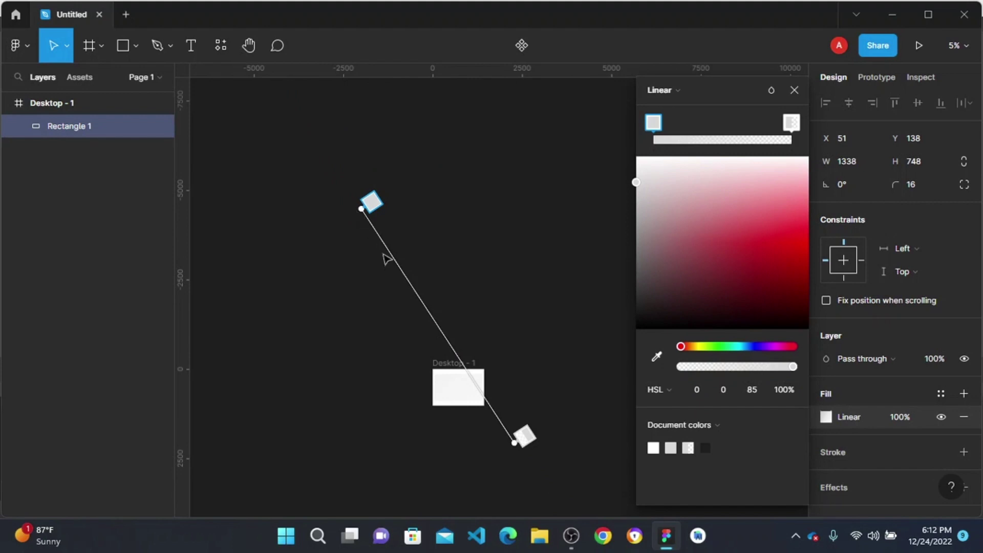
{"action": "left_click_drag", "start_coordinate": [360, 208], "coordinate": [336, 183]}
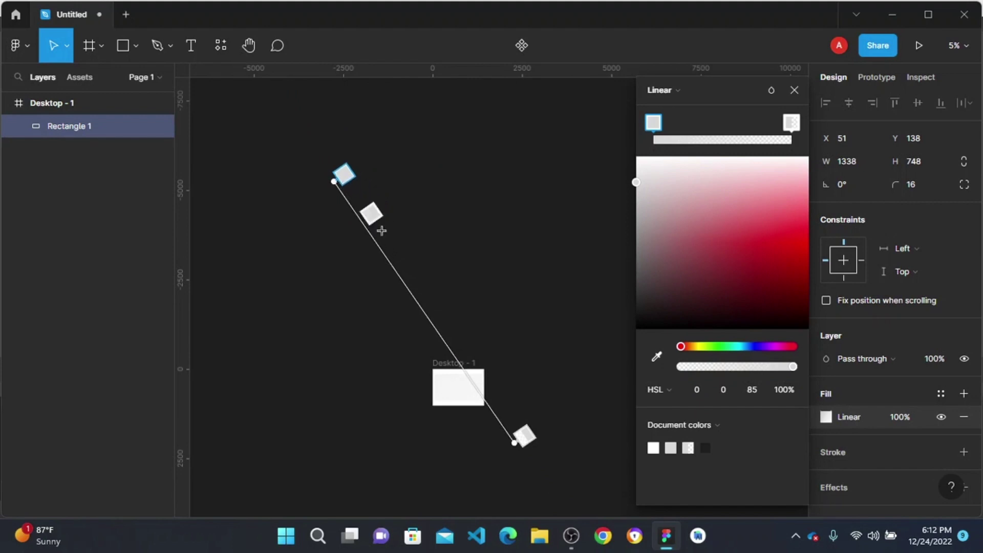
{"action": "left_click", "coordinate": [794, 91]}
- Set the desktop frame's solid fill to purple 7B09A4
{"action": "scroll", "coordinate": [463, 401], "scroll_direction": "up", "scroll_amount": 5}
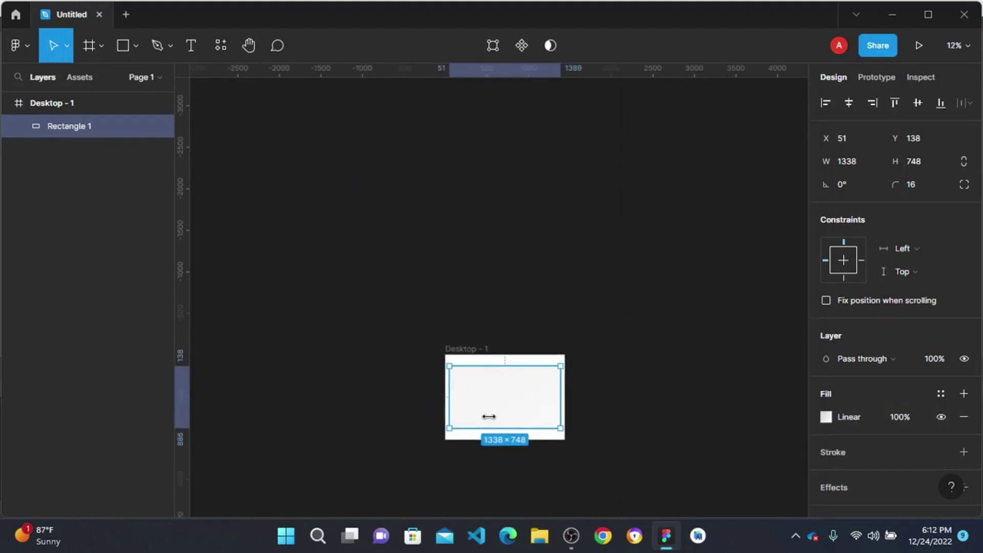
{"action": "left_click", "coordinate": [253, 167]}
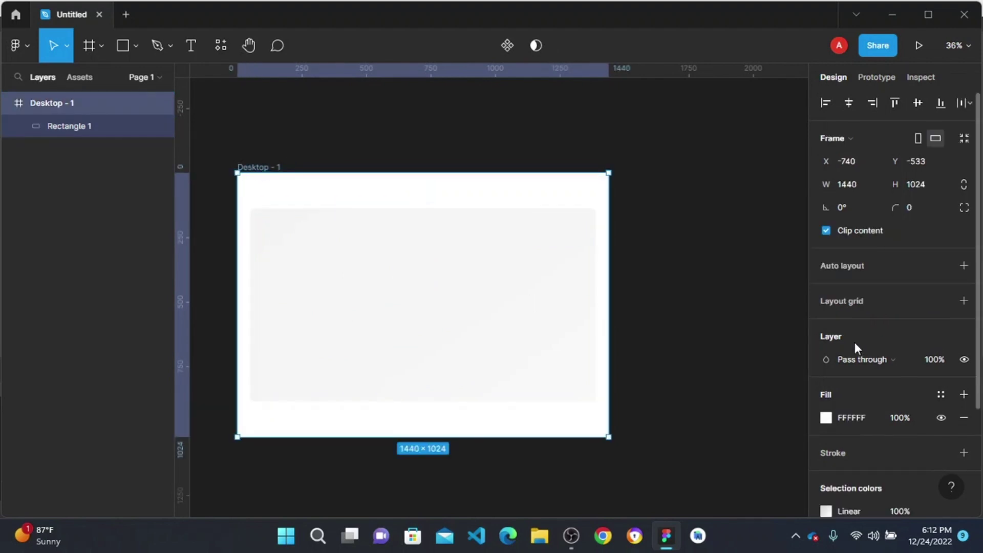
{"action": "left_click", "coordinate": [826, 417]}
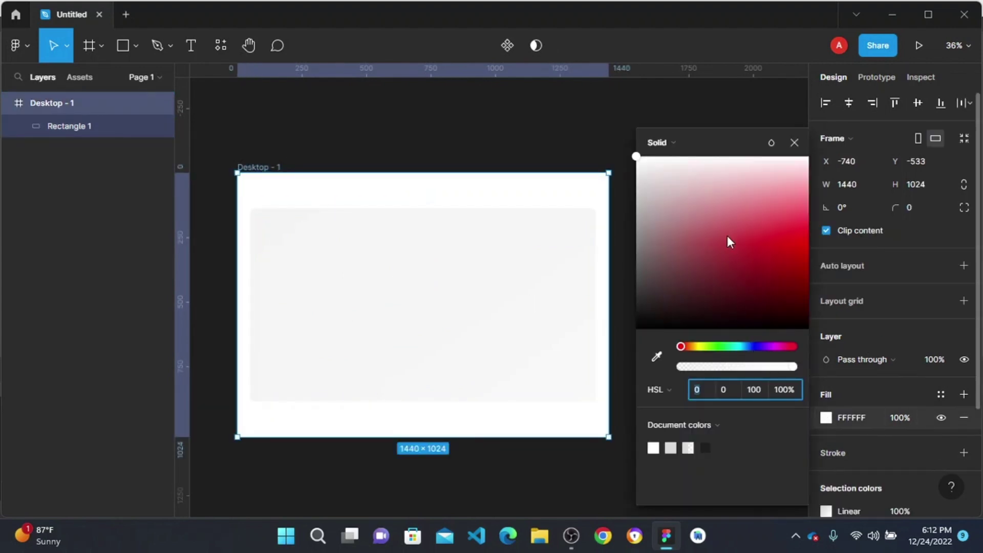
{"action": "left_click", "coordinate": [769, 346]}
{"action": "left_click_drag", "start_coordinate": [769, 256], "coordinate": [791, 275]}
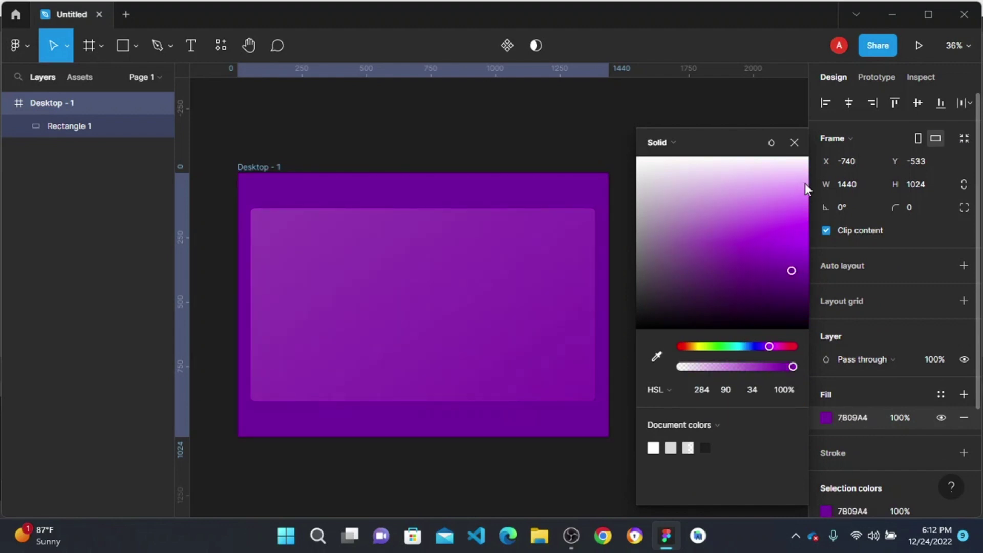
{"action": "left_click", "coordinate": [795, 143]}
- Set the rectangle's layer opacity to 20% and its linear fill opacity to 50%
{"action": "left_click", "coordinate": [537, 290]}
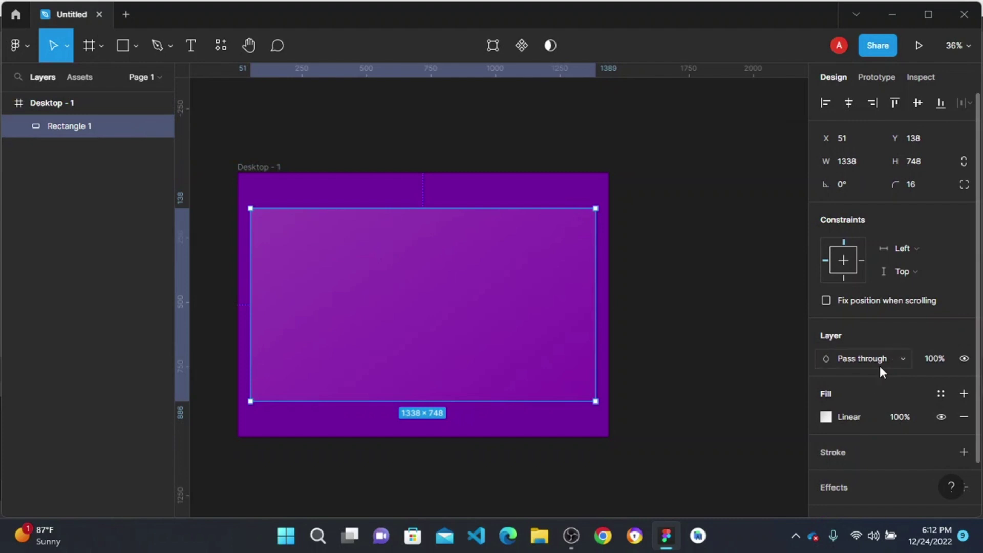
{"action": "type", "text": "20"}
{"action": "left_click", "coordinate": [917, 419]}
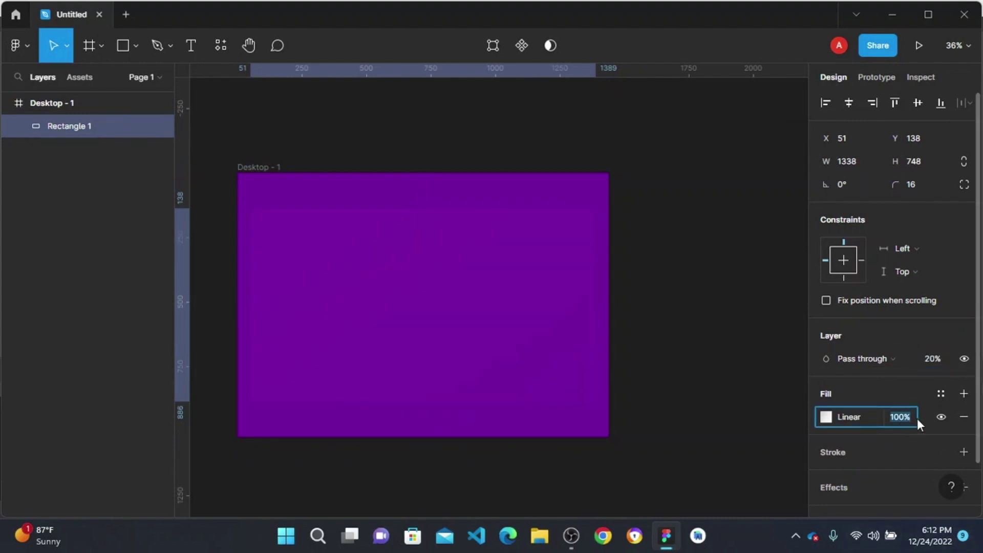
{"action": "type", "text": "50"}
{"action": "key", "text": "Return"}
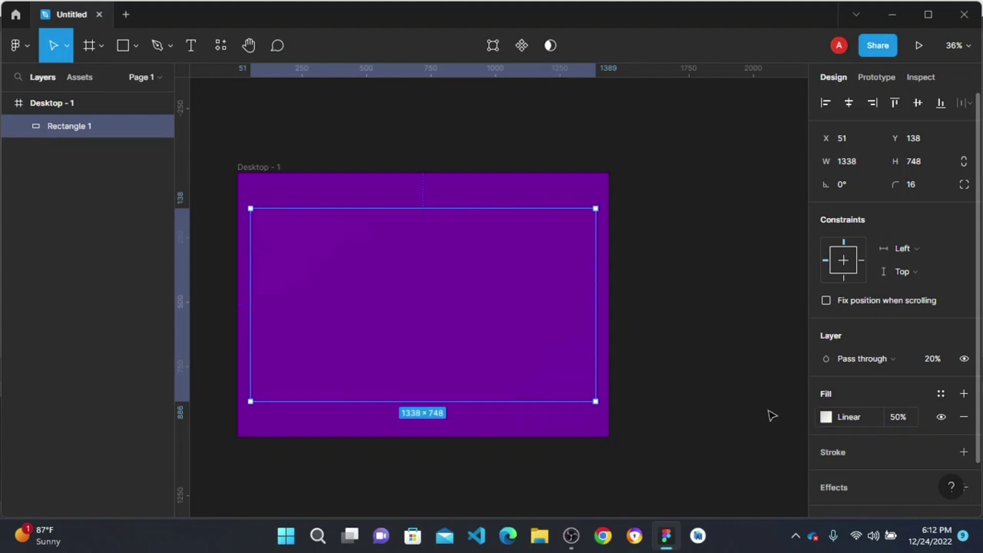
{"action": "left_click", "coordinate": [695, 219]}
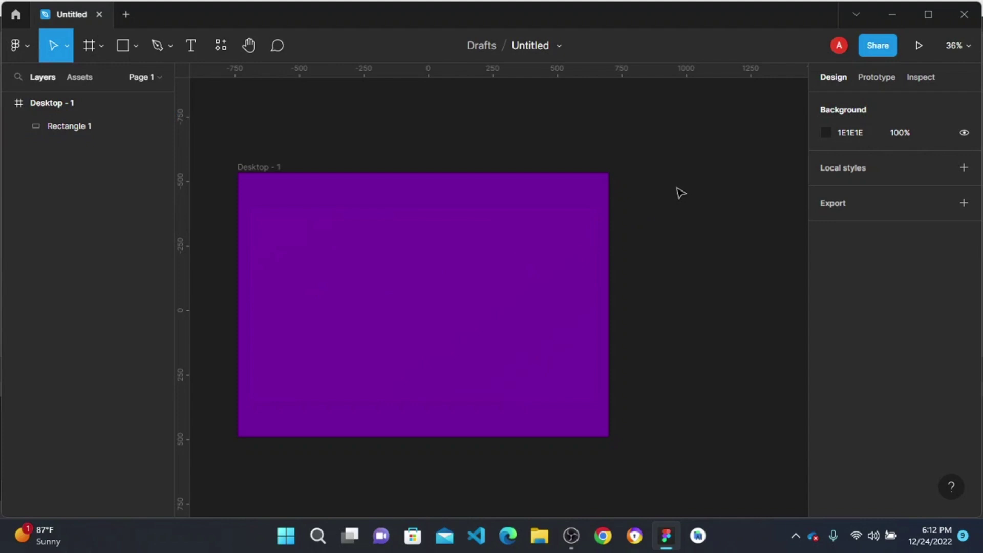
- Add an effect to the rectangle and make it a background blur
{"action": "left_click", "coordinate": [506, 310]}
{"action": "scroll", "coordinate": [889, 379], "scroll_direction": "down", "scroll_amount": 2}
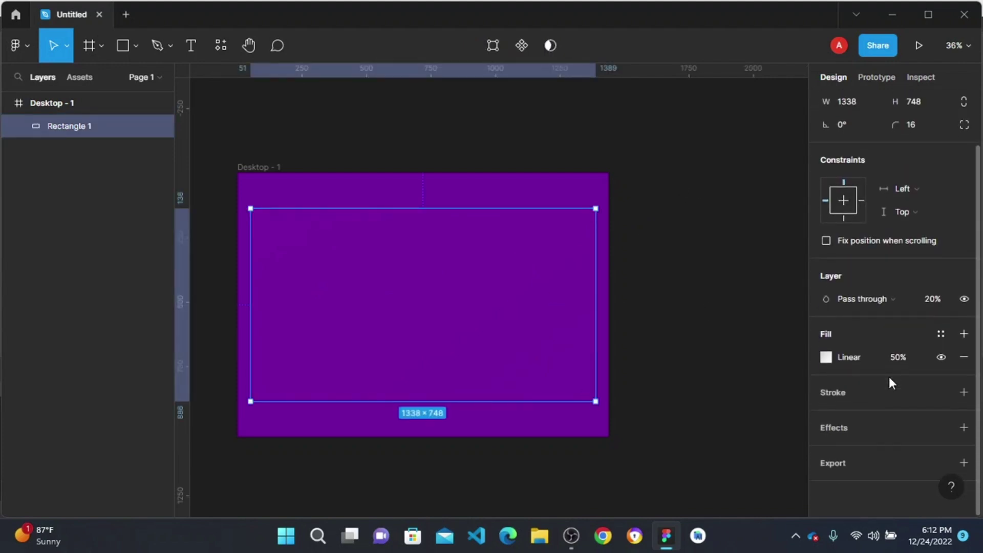
{"action": "left_click", "coordinate": [850, 428]}
{"action": "left_click", "coordinate": [885, 455]}
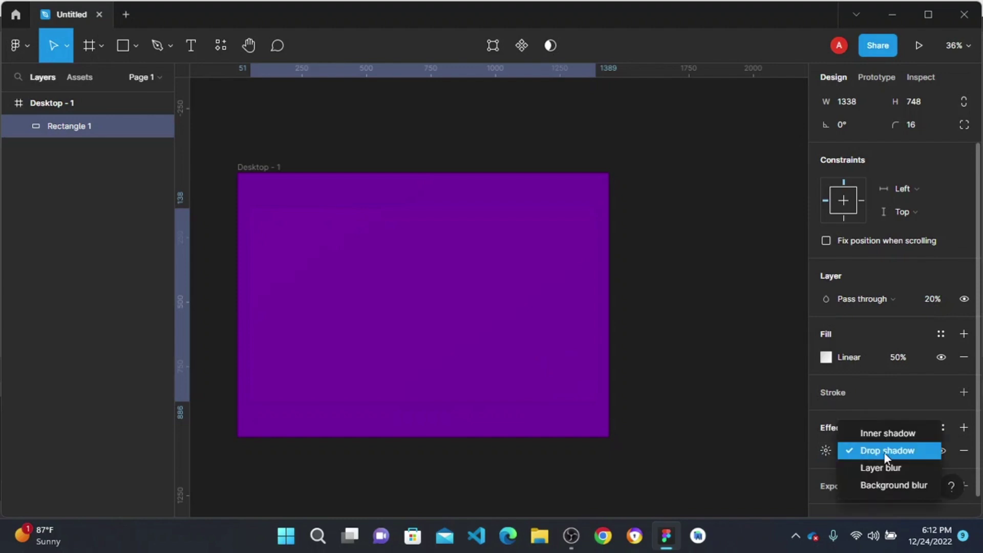
{"action": "left_click", "coordinate": [895, 484]}
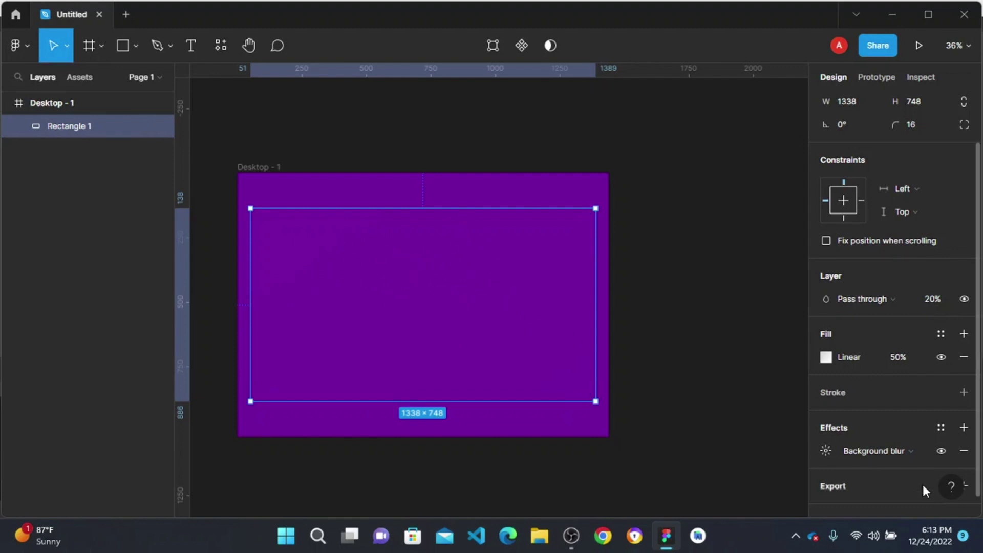
{"action": "left_click", "coordinate": [904, 454]}
{"action": "left_click", "coordinate": [901, 449]}
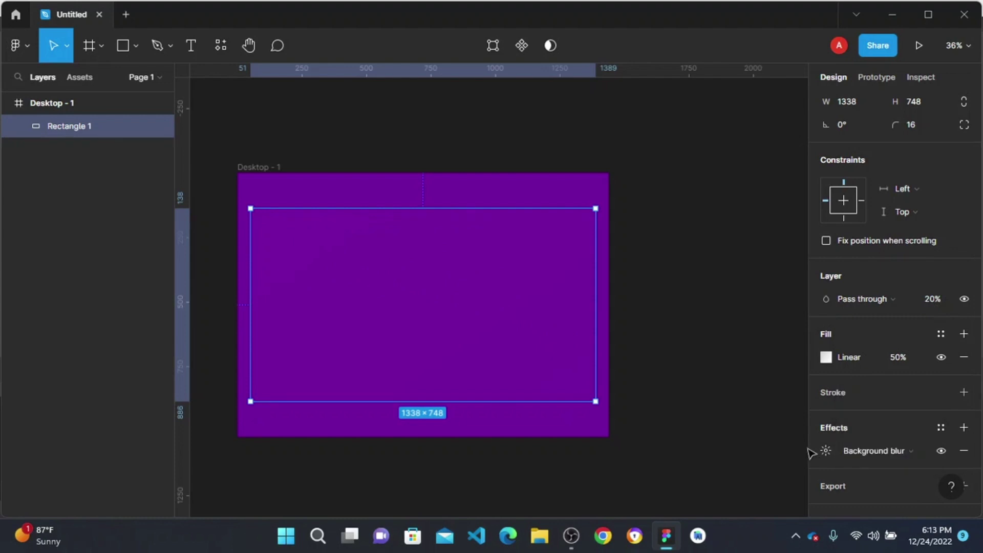
- Set the rectangle's background blur amount to 20
{"action": "left_click", "coordinate": [823, 453]}
{"action": "type", "text": "20"}
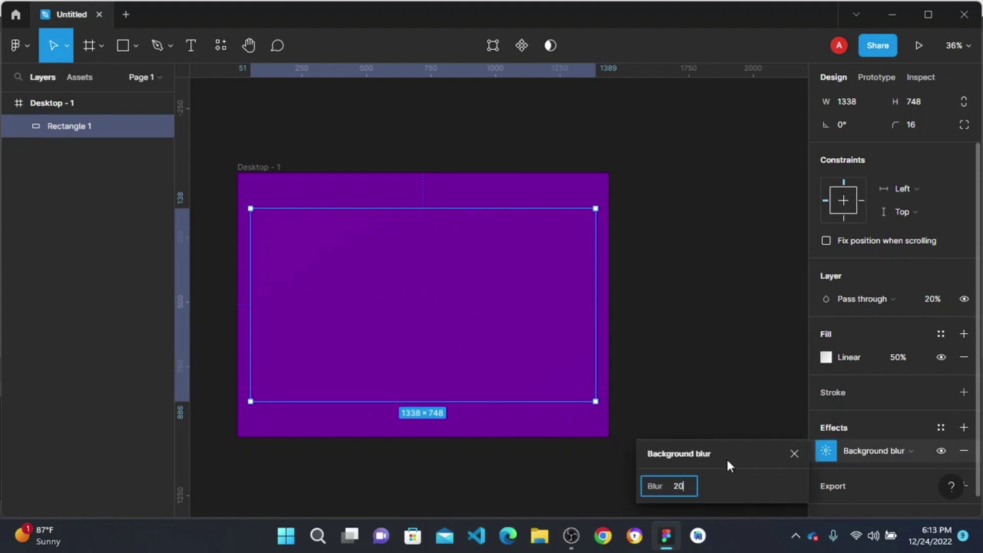
{"action": "key", "text": "Return"}
{"action": "left_click", "coordinate": [671, 291]}
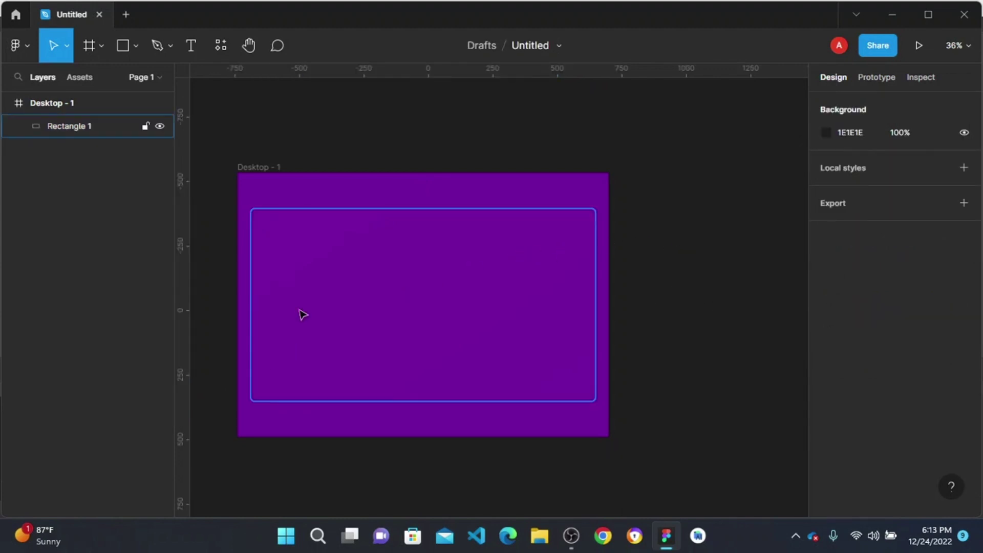
- Run the Iconify plugin and search its icons for "figma"
{"action": "scroll", "coordinate": [301, 314], "scroll_direction": "down", "scroll_amount": 3}
{"action": "scroll", "coordinate": [326, 348], "scroll_direction": "up", "scroll_amount": 2}
{"action": "scroll", "coordinate": [326, 349], "scroll_direction": "up", "scroll_amount": 3}
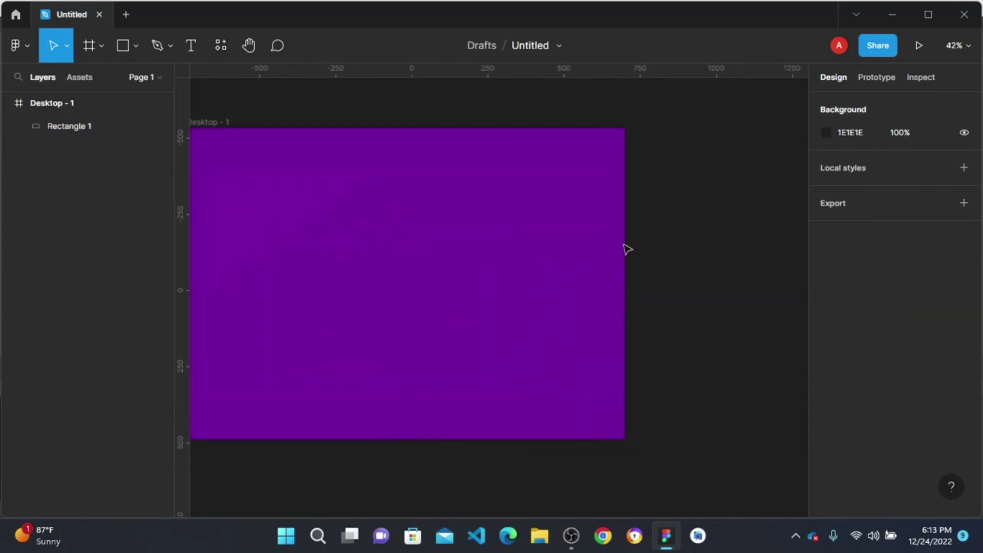
{"action": "right_click", "coordinate": [676, 232]}
{"action": "mouse_move", "coordinate": [736, 359]}
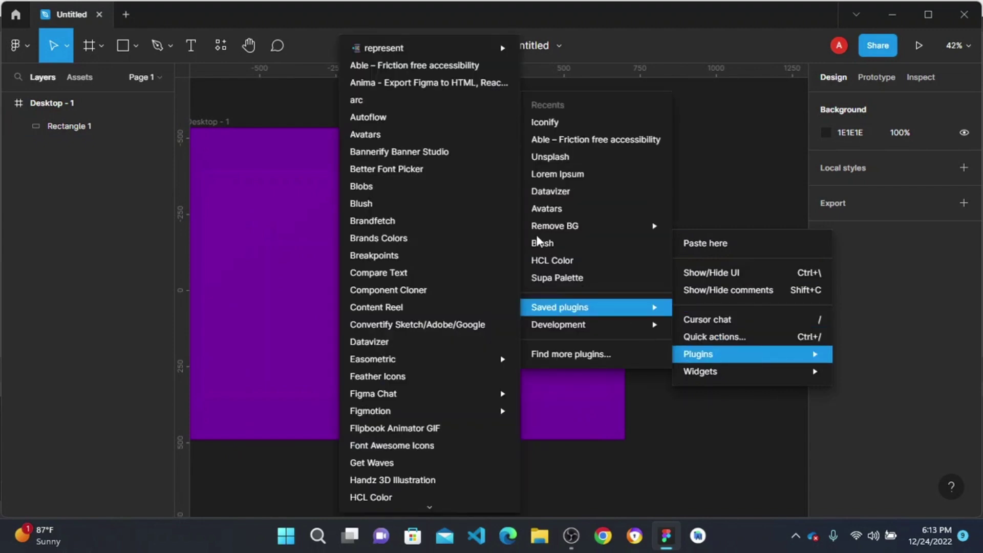
{"action": "left_click", "coordinate": [566, 124]}
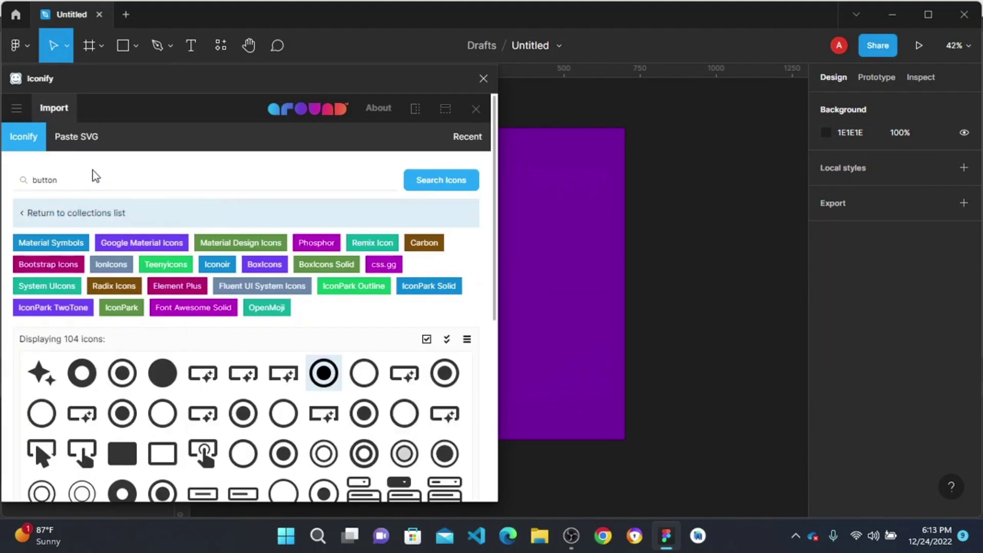
{"action": "type", "text": "figma"}
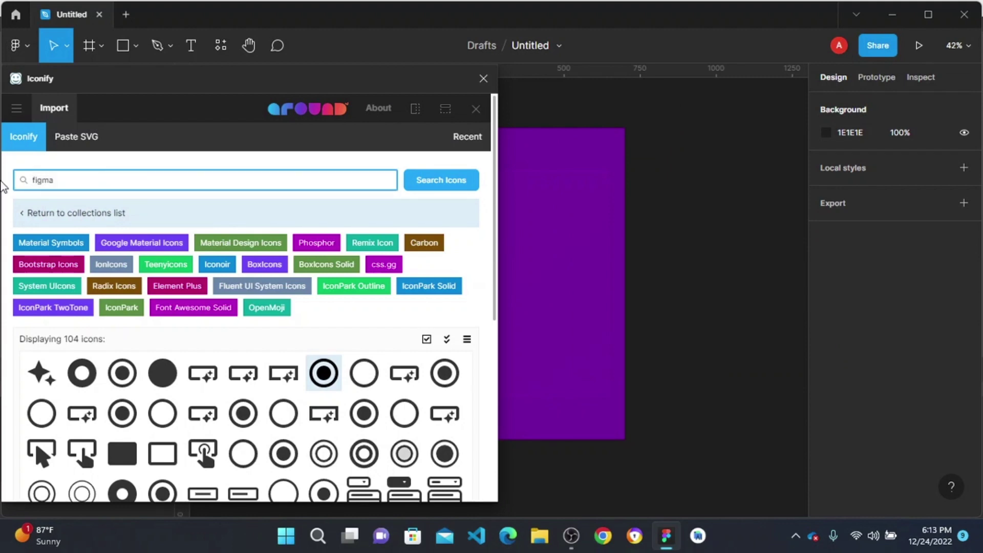
{"action": "key", "text": "Return"}
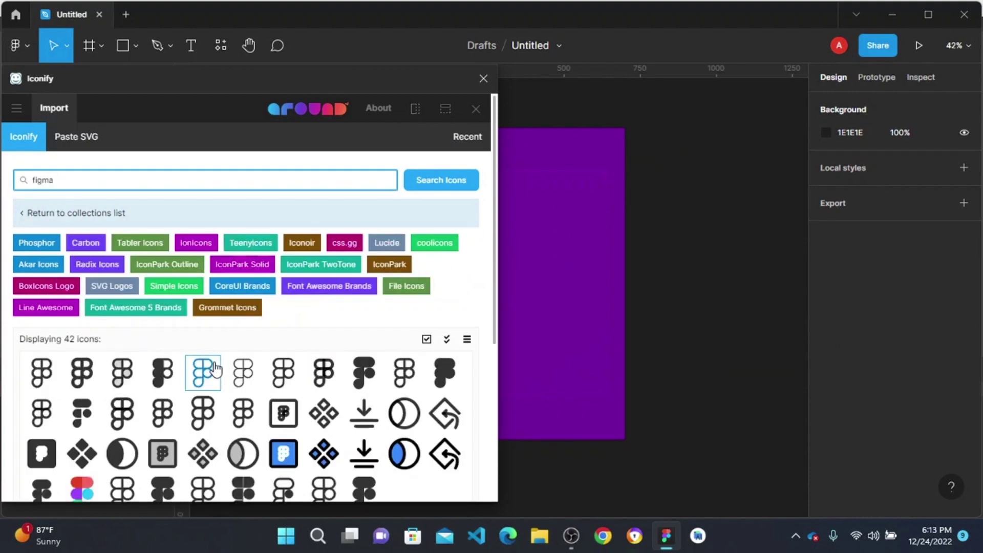
- Import the ph:figma-logo-thin icon onto the canvas and close the Iconify plugin
{"action": "left_click", "coordinate": [243, 373]}
{"action": "scroll", "coordinate": [281, 420], "scroll_direction": "down", "scroll_amount": 5}
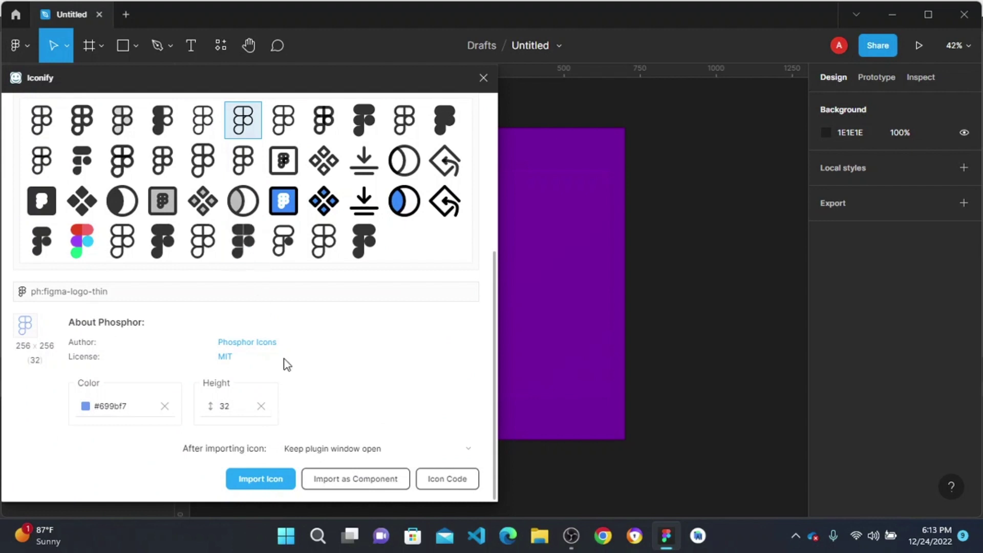
{"action": "left_click", "coordinate": [272, 486]}
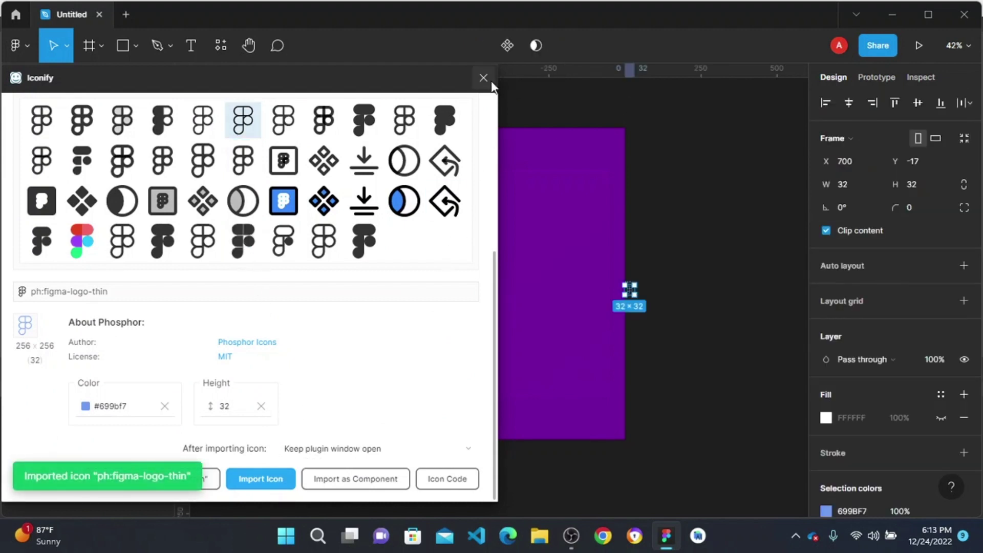
{"action": "left_click", "coordinate": [483, 78]}
- Move the logo vector out of its imported icon frame to the empty canvas and delete the leftover frame
{"action": "left_click", "coordinate": [658, 313]}
{"action": "left_click_drag", "start_coordinate": [630, 290], "coordinate": [688, 279]}
{"action": "left_click", "coordinate": [629, 288]}
{"action": "key", "text": "Delete"}
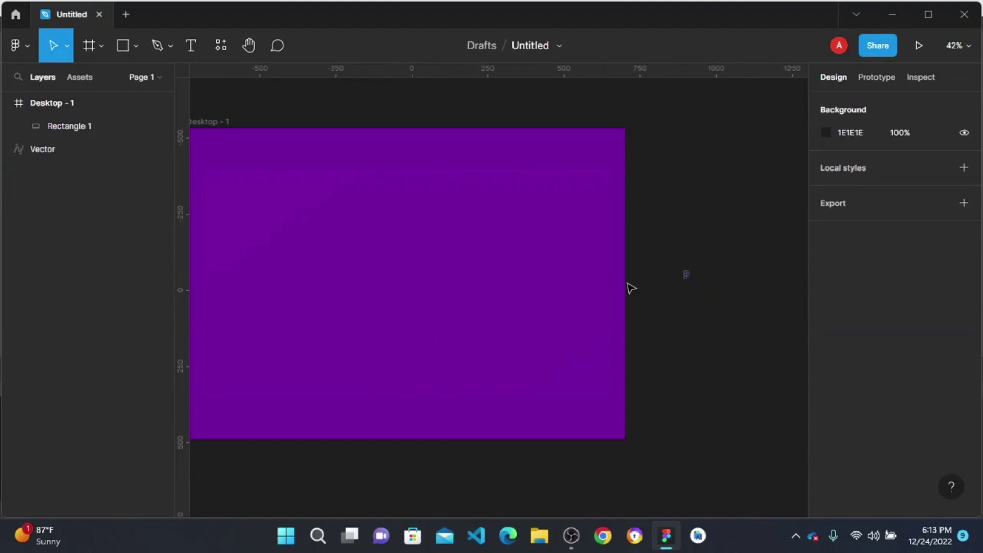
- Scale the Figma logo vector proportionally to about 169 × 248.5
{"action": "left_click", "coordinate": [687, 277]}
{"action": "scroll", "coordinate": [688, 276], "scroll_direction": "up", "scroll_amount": 5}
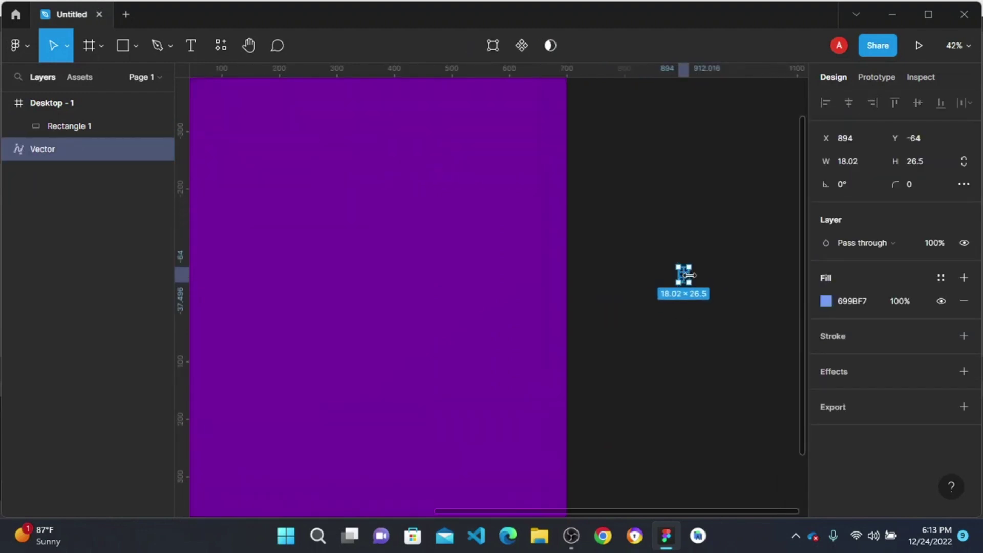
{"action": "key", "text": "k"}
{"action": "left_click_drag", "start_coordinate": [683, 265], "coordinate": [689, 105]}
{"action": "scroll", "coordinate": [681, 277], "scroll_direction": "down", "scroll_amount": 5}
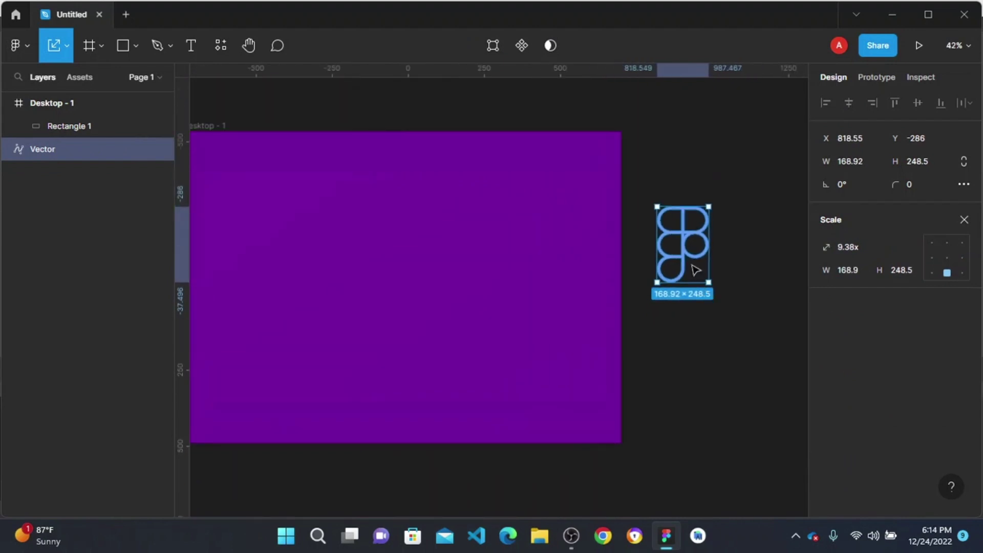
- Move the Figma logo vector into the purple desktop frame and centre it horizontally on the glass rectangle
{"action": "left_click_drag", "start_coordinate": [695, 268], "coordinate": [362, 265]}
{"action": "scroll", "coordinate": [358, 267], "scroll_direction": "down", "scroll_amount": 4}
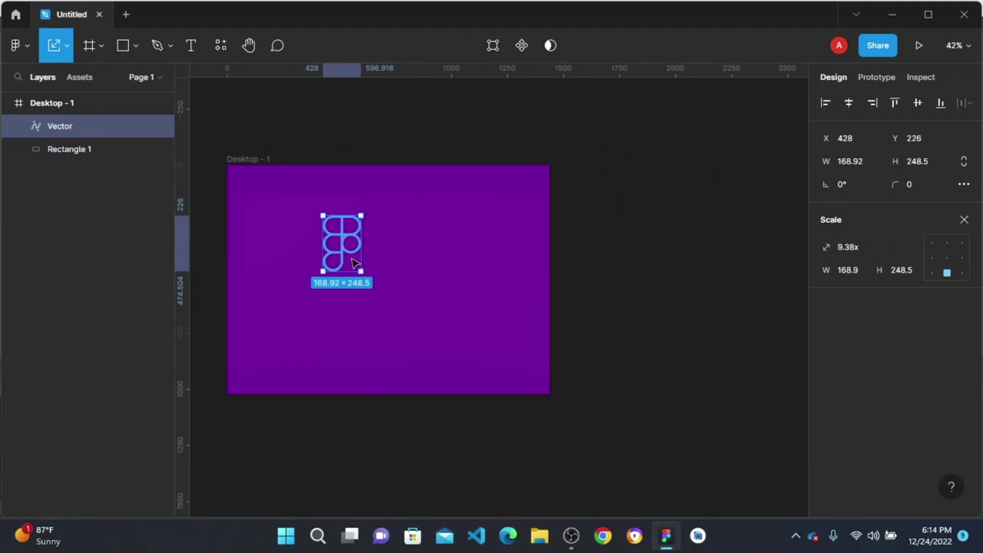
{"action": "left_click", "coordinate": [428, 248], "text": "shift"}
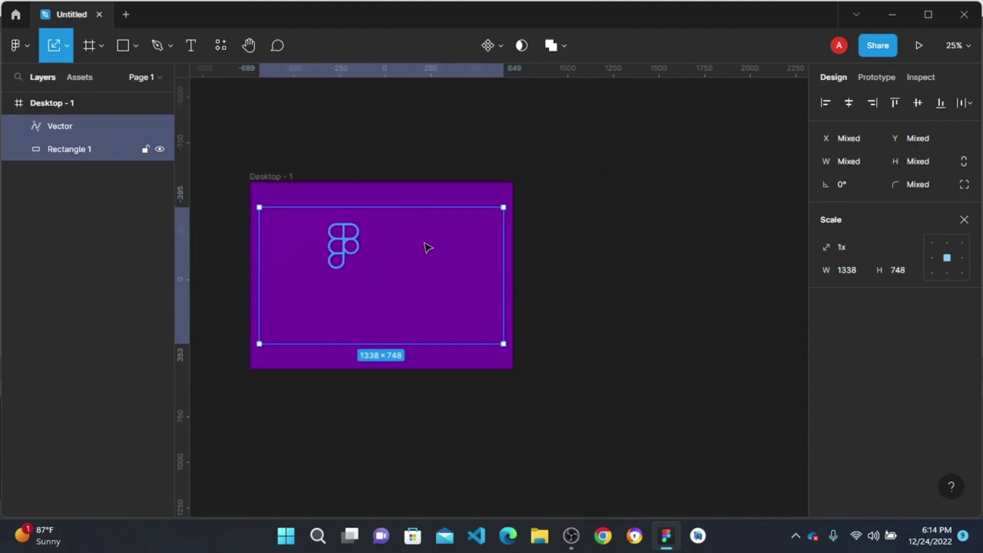
{"action": "left_click", "coordinate": [848, 102]}
{"action": "scroll", "coordinate": [377, 281], "scroll_direction": "up", "scroll_amount": 4}
- Change the Figma logo vector's stroke colour to white (FFFFFF)
{"action": "left_click", "coordinate": [399, 217]}
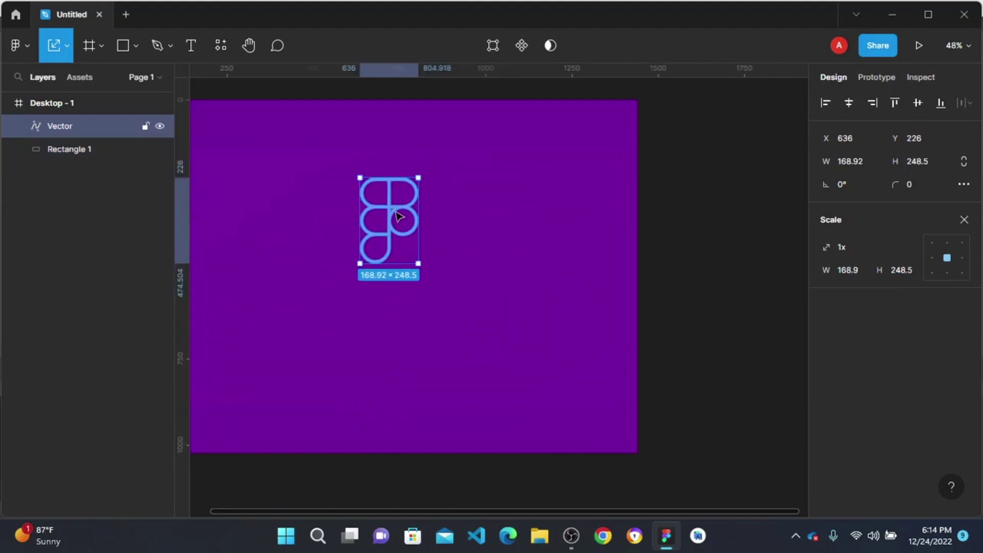
{"action": "left_click", "coordinate": [961, 226]}
{"action": "left_click", "coordinate": [848, 457]}
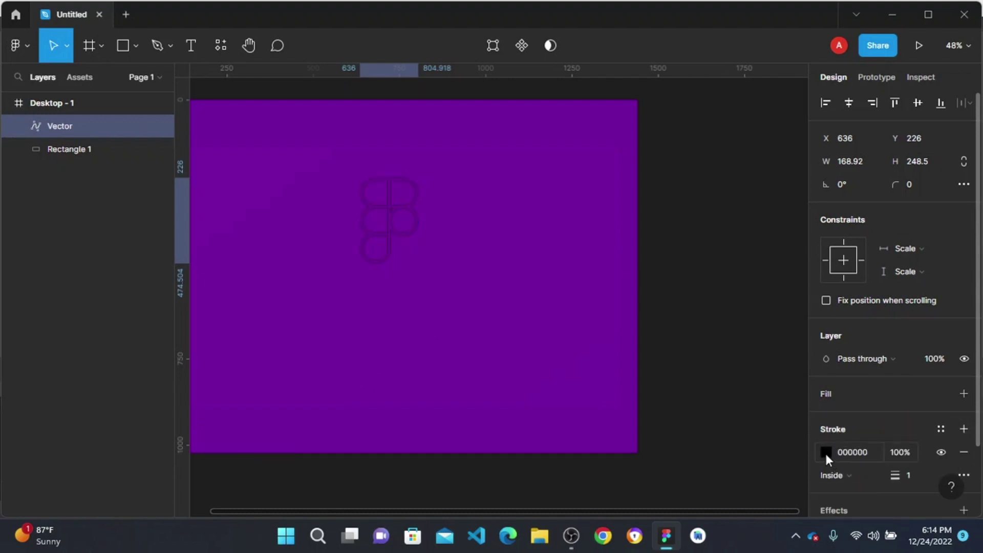
{"action": "left_click", "coordinate": [826, 453]}
{"action": "left_click_drag", "start_coordinate": [733, 290], "coordinate": [635, 157]}
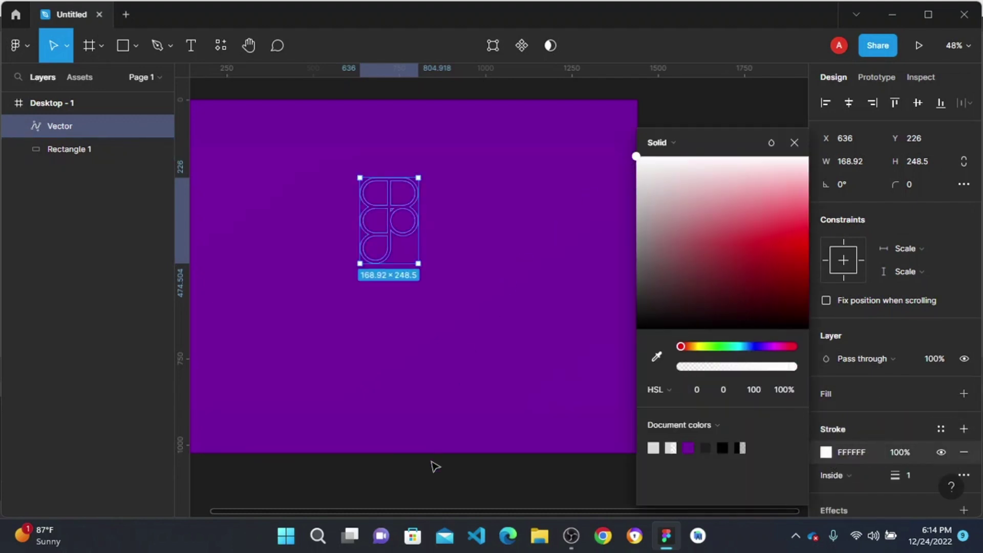
{"action": "left_click", "coordinate": [434, 466]}
- Add the text "Merry Christmas" on the card below the Figma logo
{"action": "scroll", "coordinate": [494, 445], "scroll_direction": "down", "scroll_amount": 2, "text": "ctrl"}
{"action": "scroll", "coordinate": [498, 440], "scroll_direction": "down", "scroll_amount": 3}
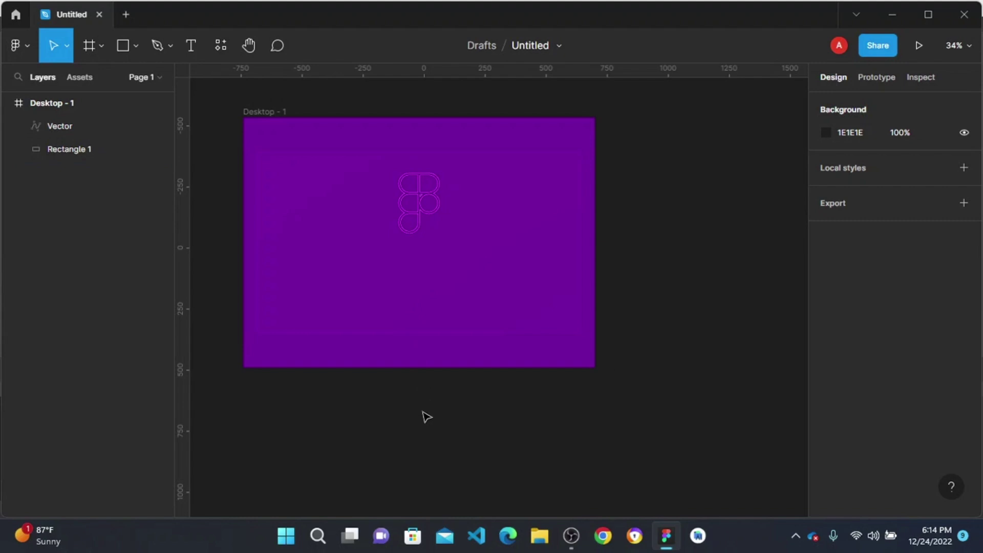
{"action": "key", "text": "t"}
{"action": "left_click", "coordinate": [364, 283]}
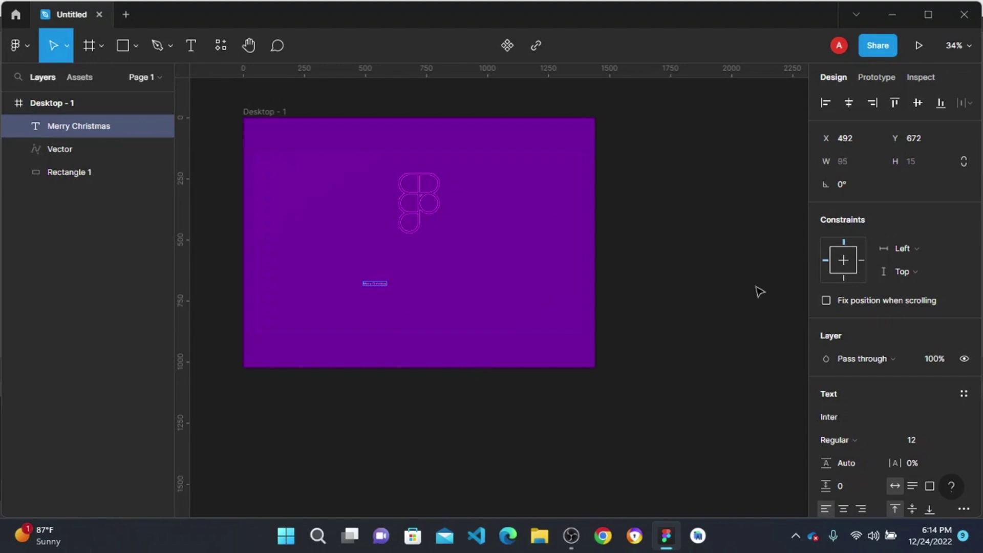
{"action": "key", "text": "Escape"}
{"action": "scroll", "coordinate": [591, 343], "scroll_direction": "up", "scroll_amount": 1}
{"action": "scroll", "coordinate": [590, 343], "scroll_direction": "down", "scroll_amount": 1}
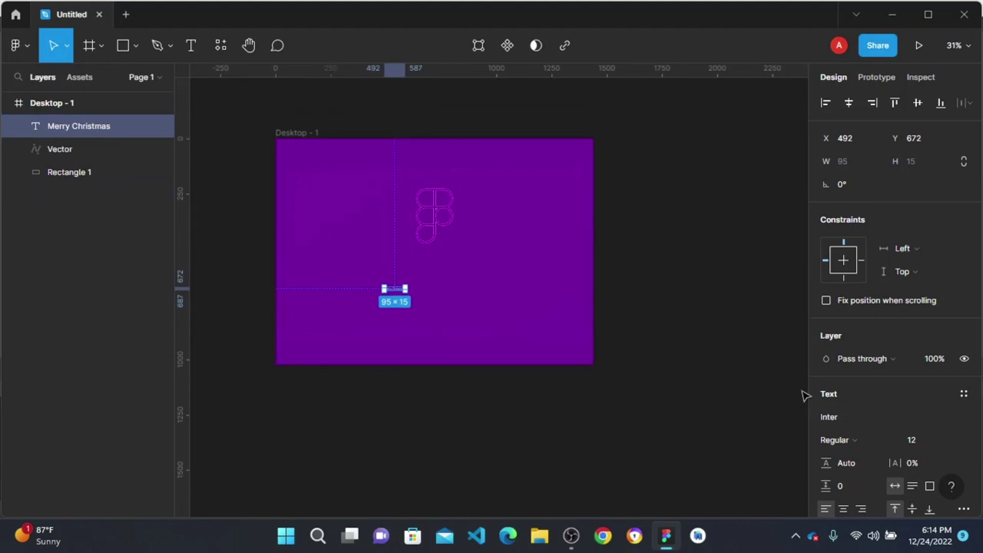
- Set the Merry Christmas text to the Lato font, Bold weight, size 96
{"action": "left_click", "coordinate": [863, 415]}
{"action": "type", "text": "Lato"}
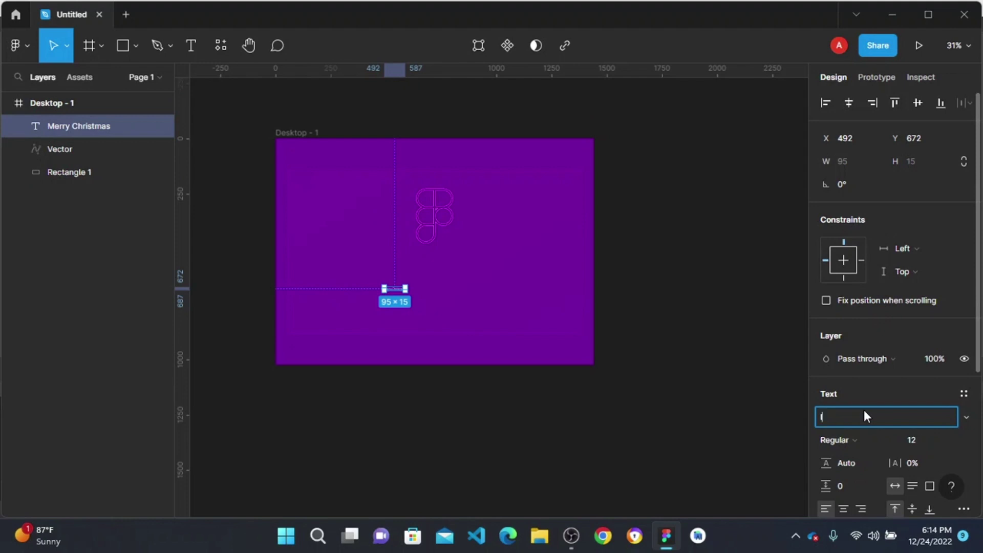
{"action": "key", "text": "Return"}
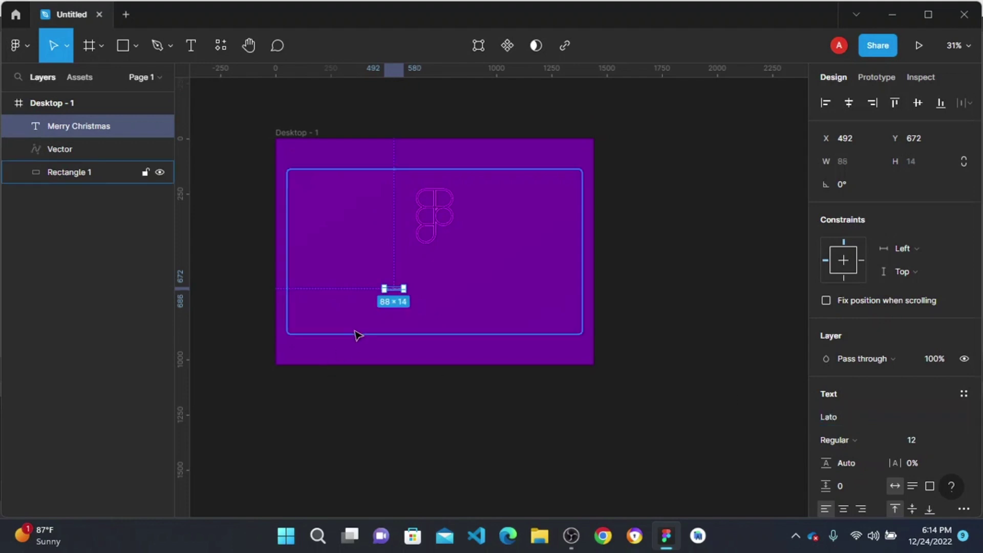
{"action": "left_click", "coordinate": [850, 439]}
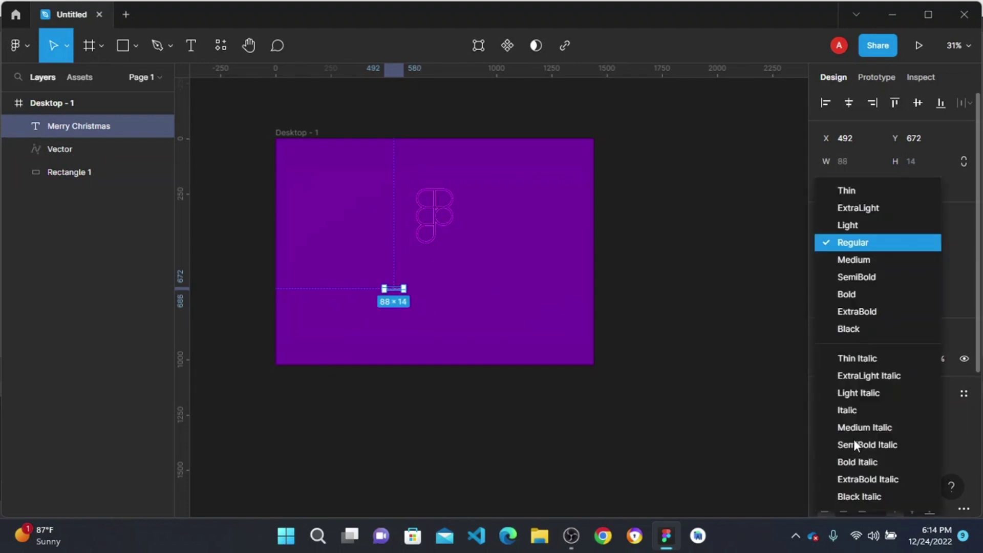
{"action": "left_click", "coordinate": [848, 296]}
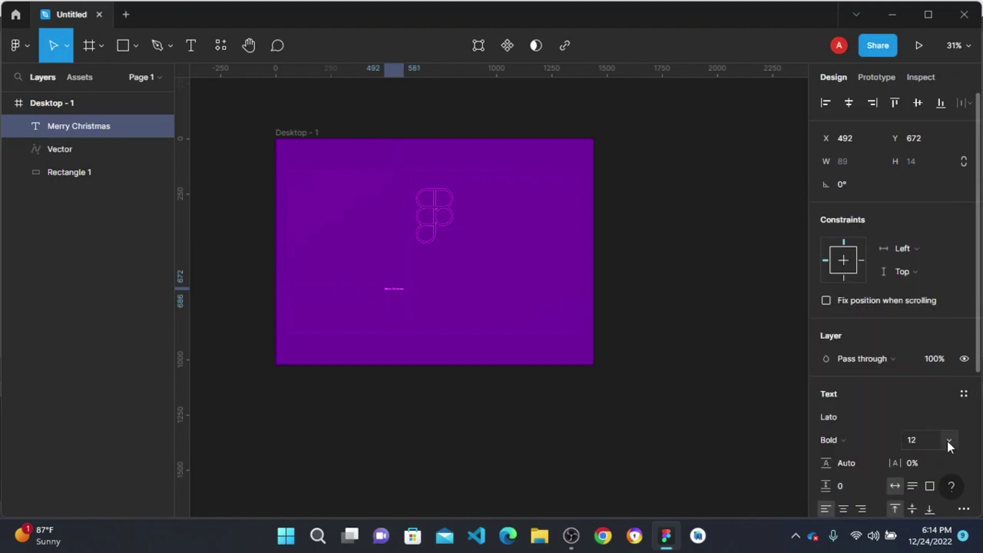
{"action": "left_click", "coordinate": [947, 441]}
{"action": "left_click", "coordinate": [872, 474]}
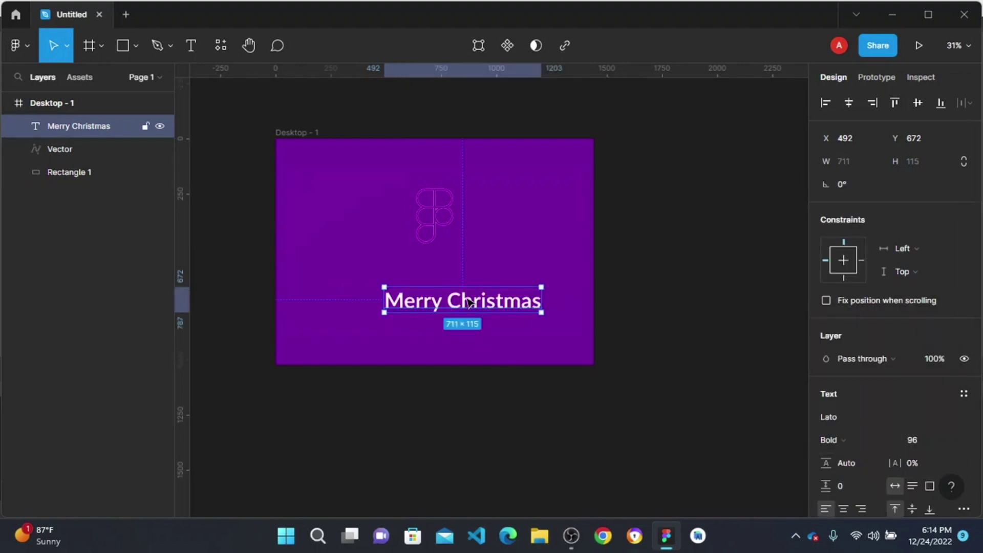
- Move the Merry Christmas text closer beneath the logo and centre it horizontally on the glass rectangle
{"action": "left_click_drag", "start_coordinate": [449, 311], "coordinate": [419, 297]}
{"action": "left_click", "coordinate": [482, 245], "text": "shift"}
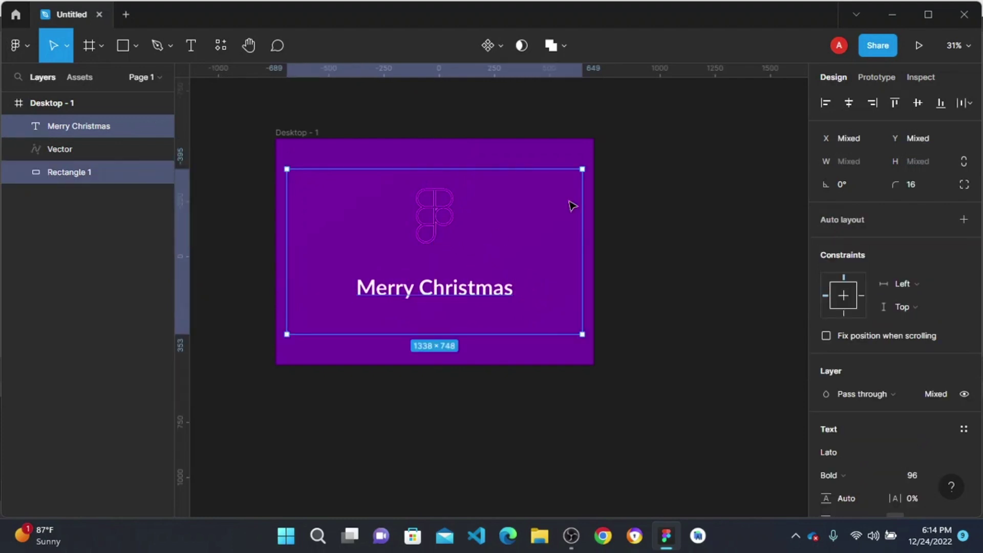
{"action": "left_click", "coordinate": [860, 105]}
{"action": "left_click", "coordinate": [713, 344]}
- Turn the Merry Christmas text into outlined lettering by adding a white stroke and removing its fill
{"action": "left_click", "coordinate": [468, 296]}
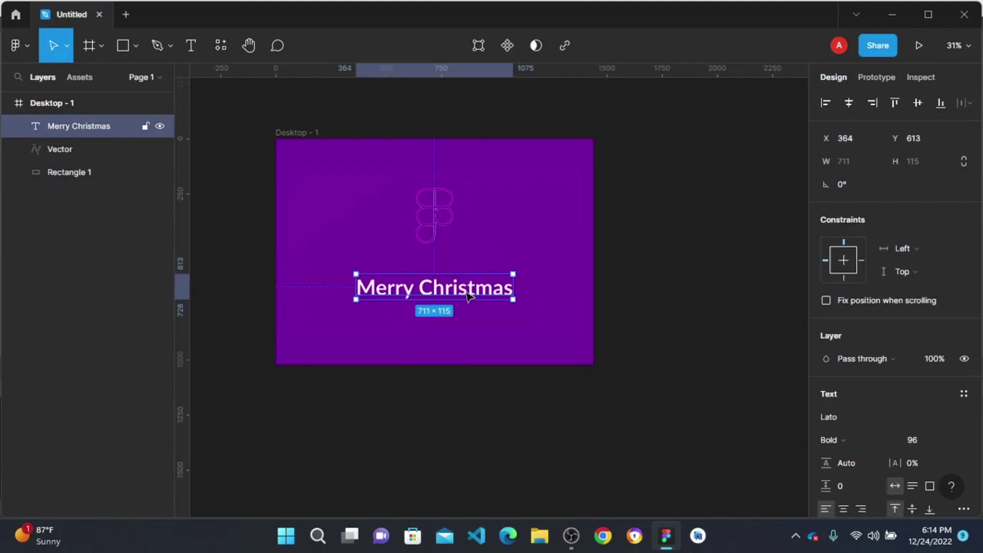
{"action": "scroll", "coordinate": [915, 389], "scroll_direction": "down", "scroll_amount": 4}
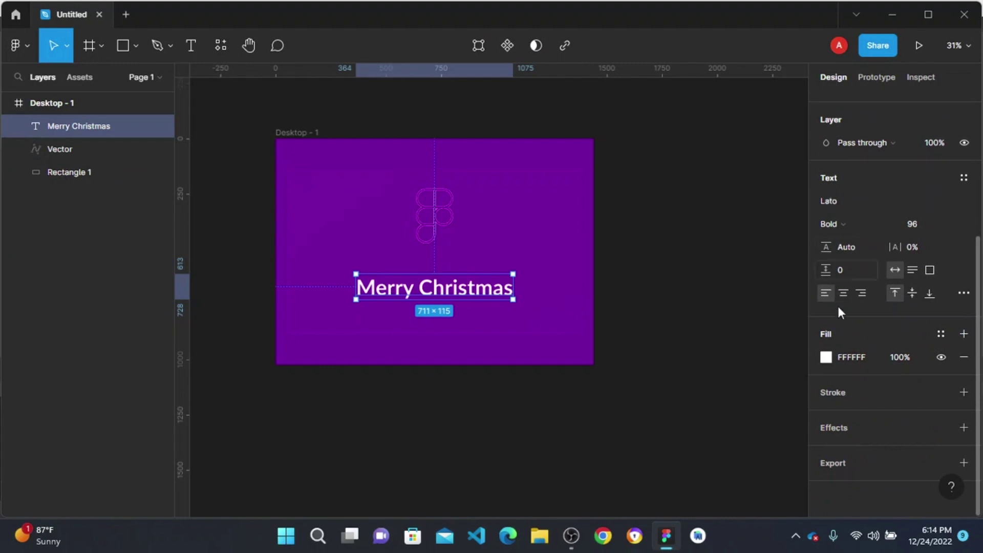
{"action": "left_click", "coordinate": [963, 392]}
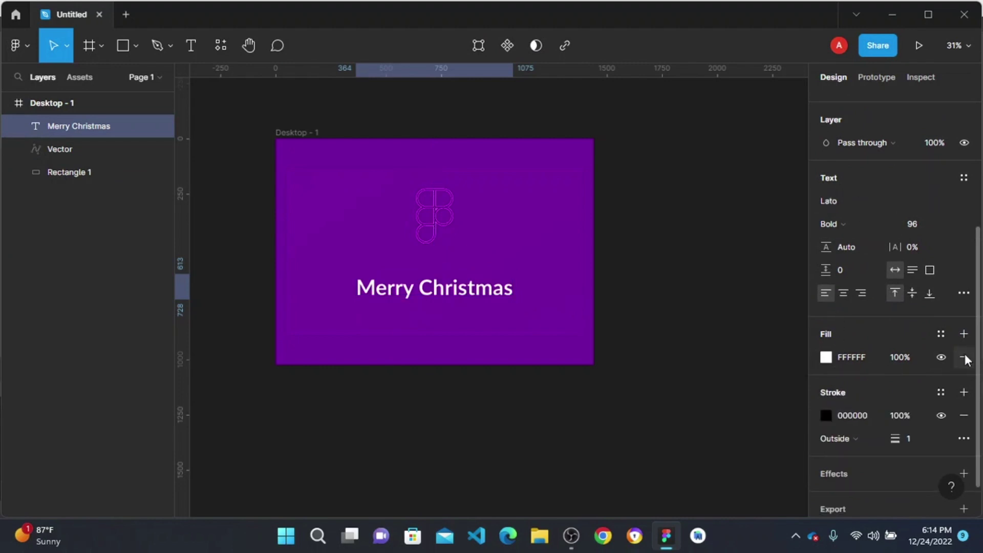
{"action": "left_click", "coordinate": [964, 358]}
{"action": "left_click", "coordinate": [825, 391]}
{"action": "mouse_move", "coordinate": [682, 306]}
{"action": "left_mouse_down"}
{"action": "mouse_move", "coordinate": [641, 162]}
{"action": "mouse_move", "coordinate": [586, 200]}
{"action": "left_mouse_up"}
{"action": "left_click", "coordinate": [491, 420]}
{"action": "scroll", "coordinate": [373, 373], "scroll_direction": "down", "scroll_amount": 2}
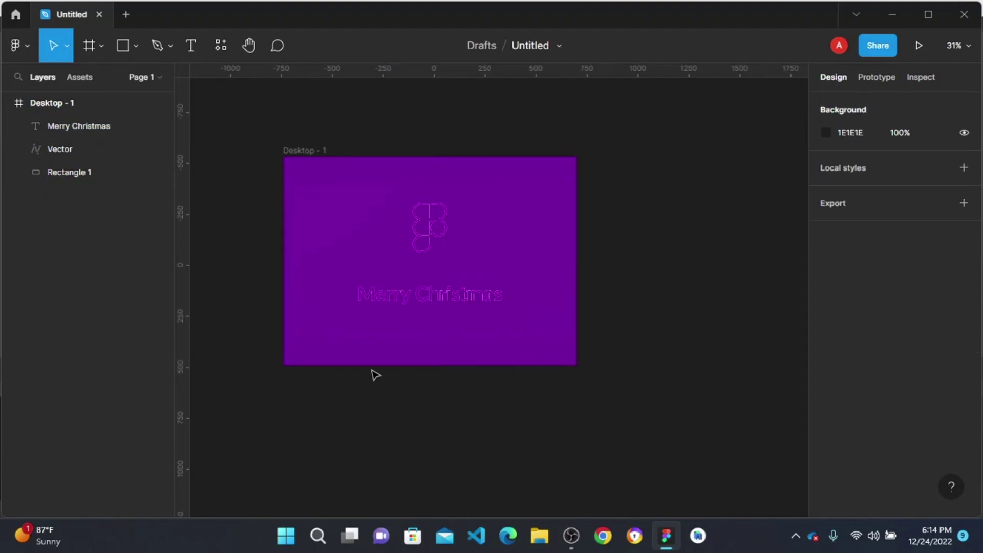
{"action": "left_click", "coordinate": [424, 231]}
{"action": "left_click", "coordinate": [618, 307]}
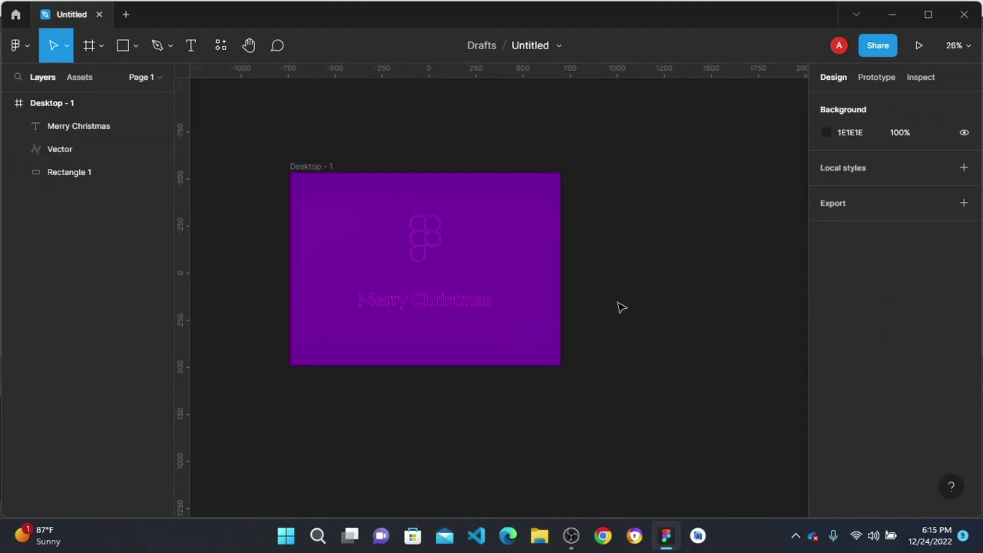
{"action": "scroll", "coordinate": [468, 324], "scroll_direction": "up", "scroll_amount": 3}
{"action": "scroll", "coordinate": [469, 322], "scroll_direction": "down", "scroll_amount": 1}
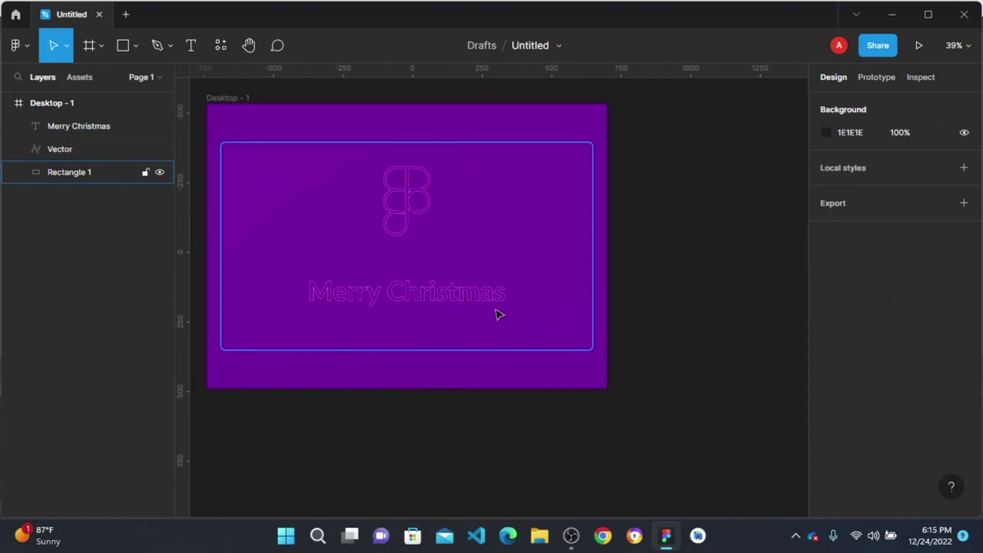
{"action": "scroll", "coordinate": [445, 277], "scroll_direction": "down", "scroll_amount": 2}
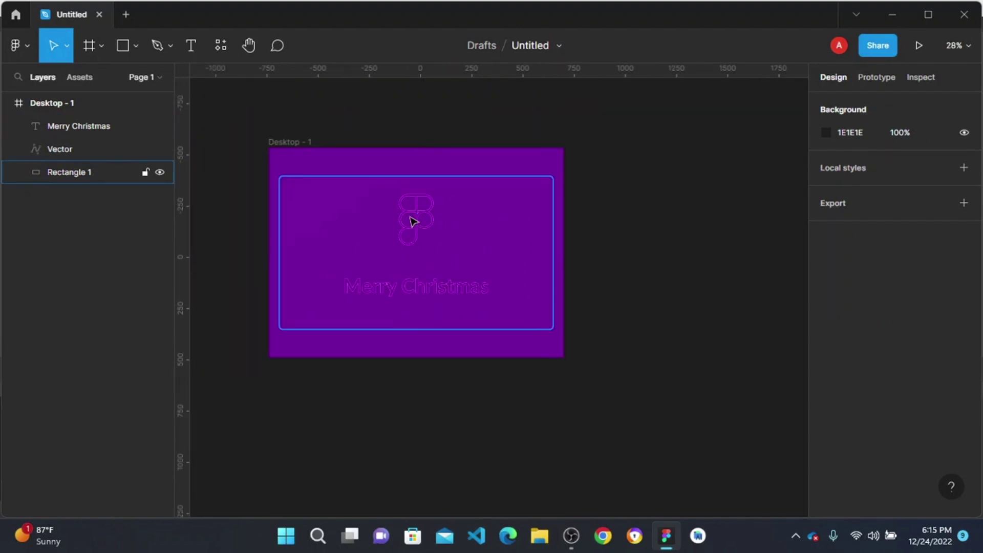
- Duplicate the glass rectangle onto the empty canvas beside the desktop frame
{"action": "left_click", "coordinate": [494, 233]}
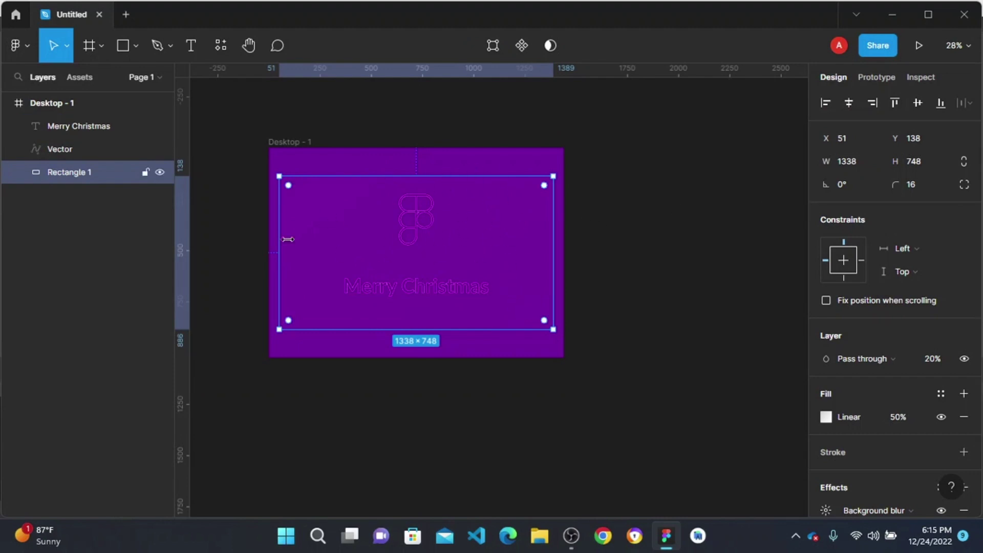
{"action": "left_click_drag", "start_coordinate": [495, 225], "coordinate": [687, 221]}
{"action": "scroll", "coordinate": [582, 273], "scroll_direction": "right", "scroll_amount": 3}
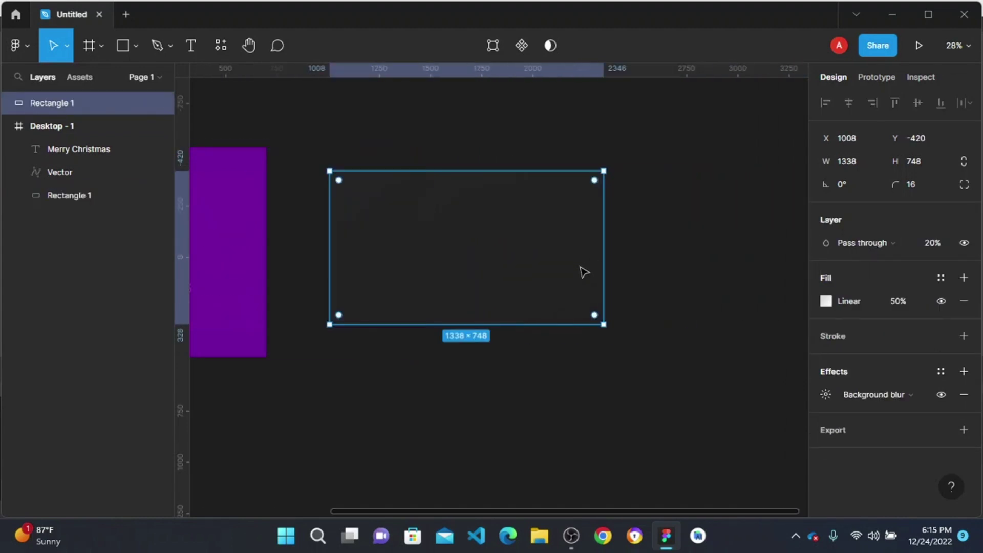
- Add an inside stroke to the duplicated rectangle in white (FFFFFF) with a width of 3
{"action": "left_click", "coordinate": [650, 325]}
{"action": "left_click", "coordinate": [471, 270]}
{"action": "left_click", "coordinate": [872, 337]}
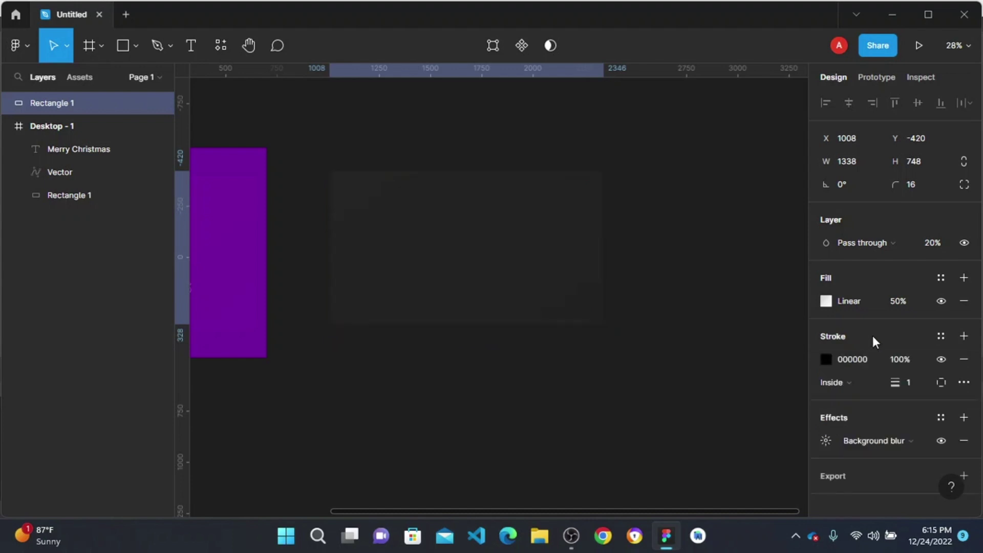
{"action": "left_click", "coordinate": [825, 360]}
{"action": "left_click", "coordinate": [636, 154]}
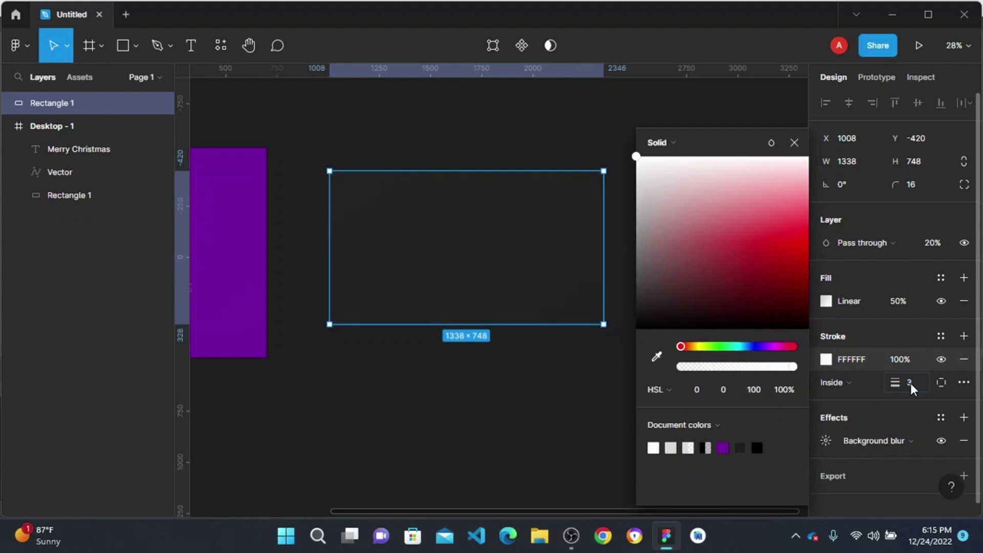
{"action": "left_click", "coordinate": [531, 395]}
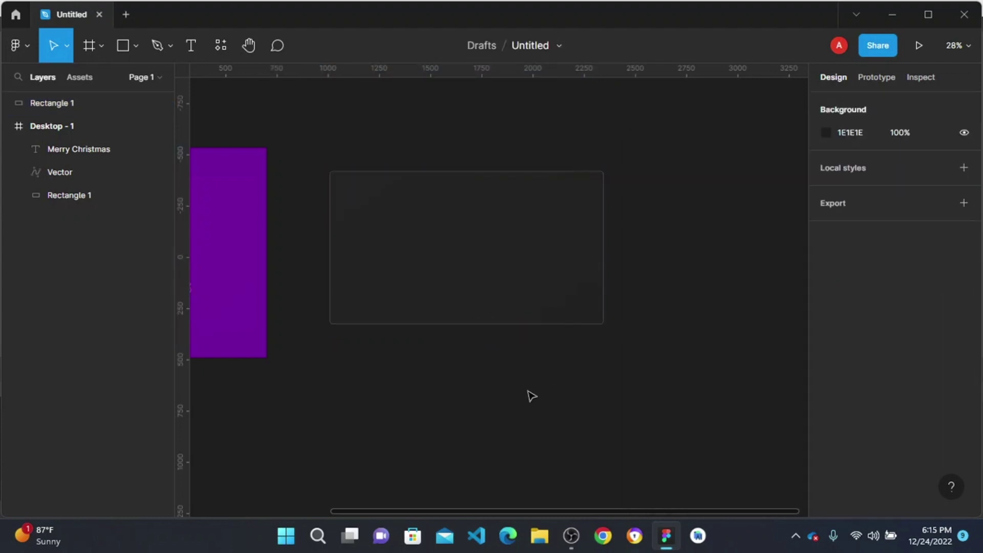
- Turn the duplicated rectangle into a component and add a second variant to it
{"action": "scroll", "coordinate": [435, 265], "scroll_direction": "down", "scroll_amount": 1}
{"action": "left_click", "coordinate": [434, 259]}
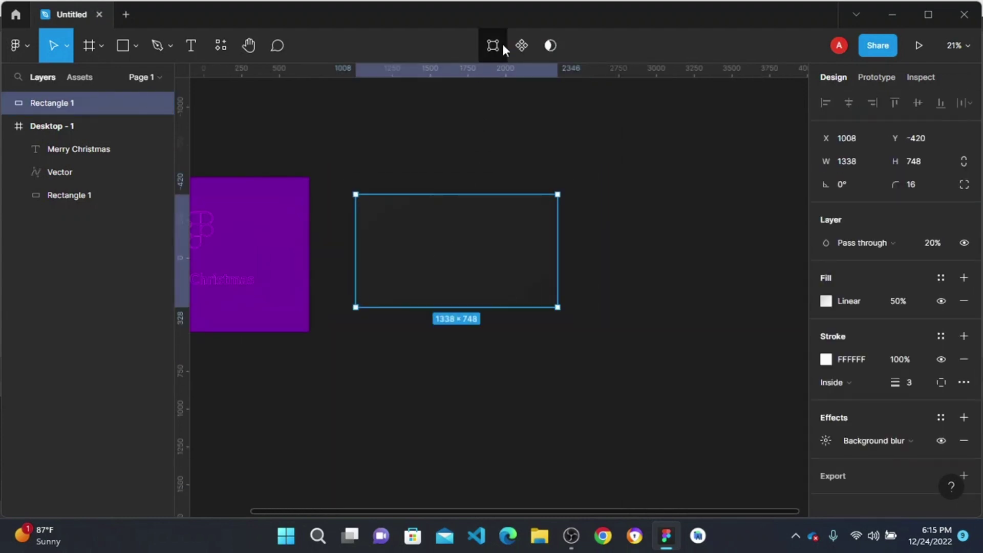
{"action": "left_click", "coordinate": [521, 46]}
{"action": "left_click", "coordinate": [499, 45]}
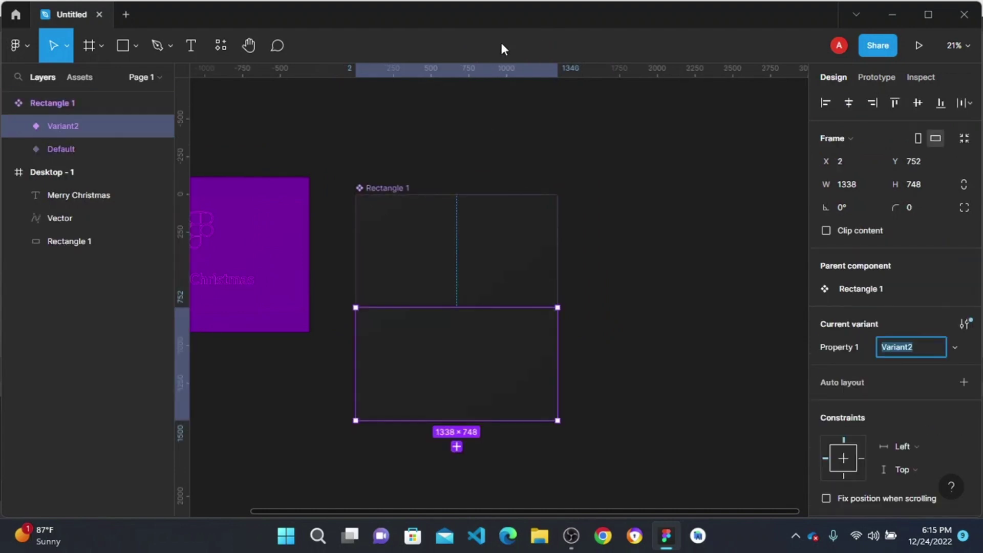
- Remove the white stroke from the rectangle inside the component's Default variant
{"action": "left_click", "coordinate": [405, 235]}
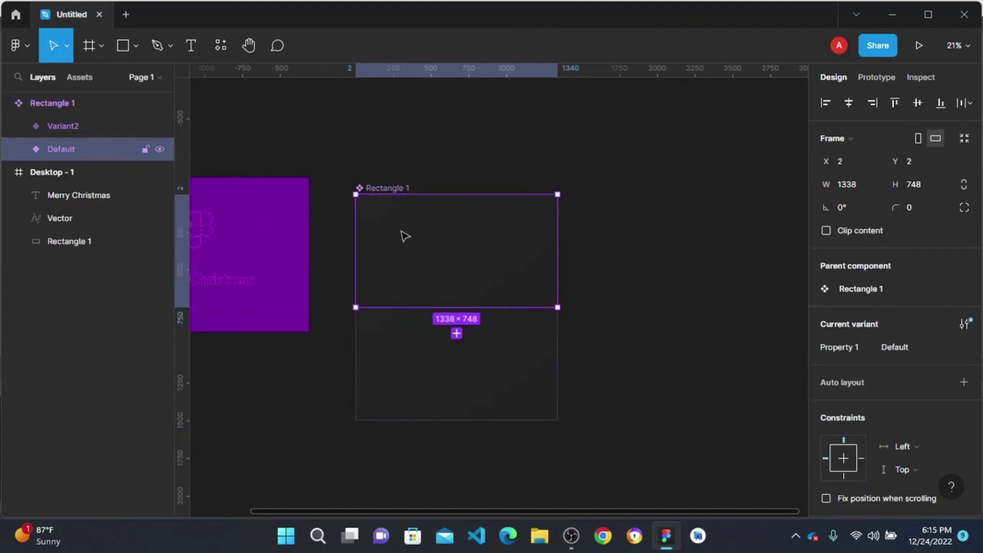
{"action": "left_click", "coordinate": [18, 148]}
{"action": "left_click", "coordinate": [78, 171]}
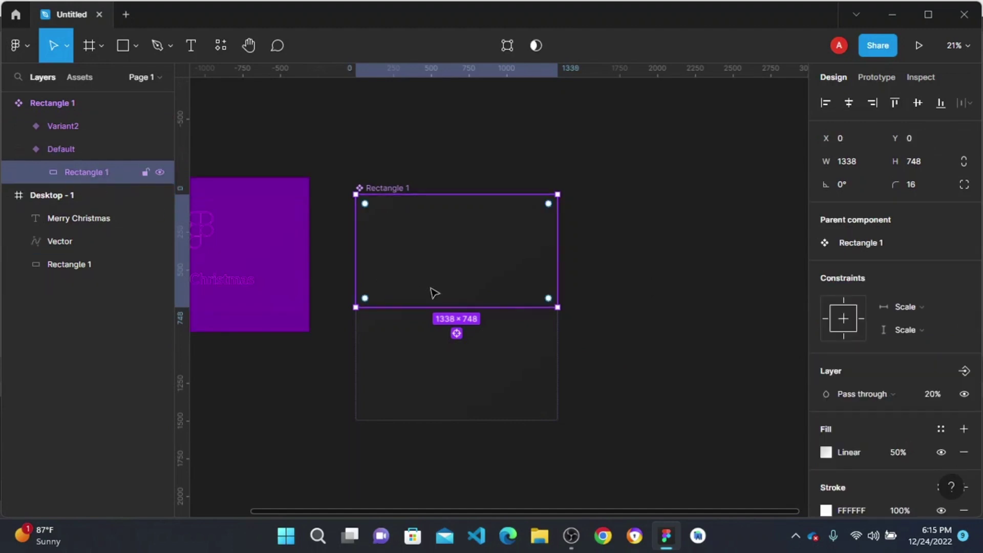
{"action": "scroll", "coordinate": [902, 451], "scroll_direction": "down", "scroll_amount": 3}
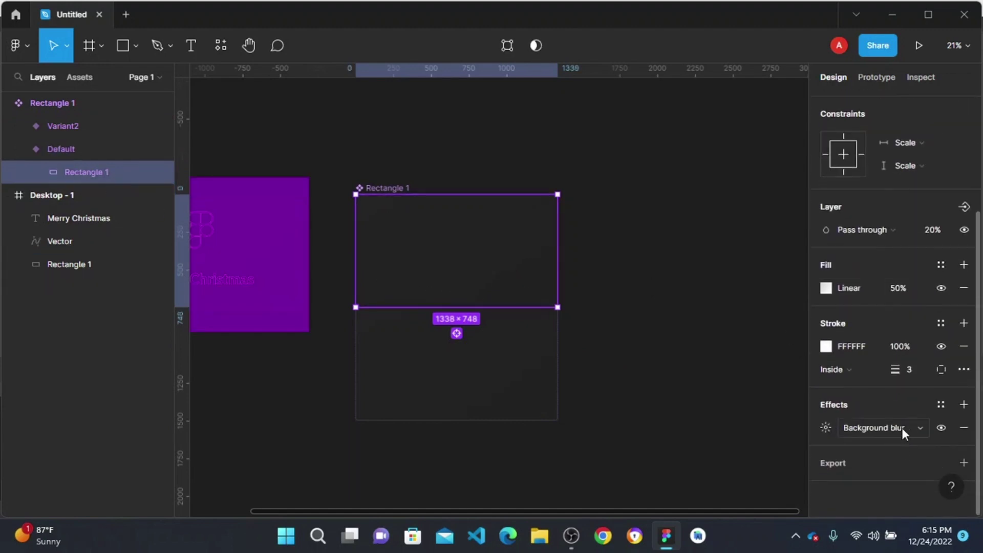
{"action": "left_click", "coordinate": [964, 346]}
{"action": "left_click", "coordinate": [658, 287]}
- Create a prototype interaction from the Default variant that changes to Variant2 with the While hovering trigger
{"action": "left_click", "coordinate": [417, 247]}
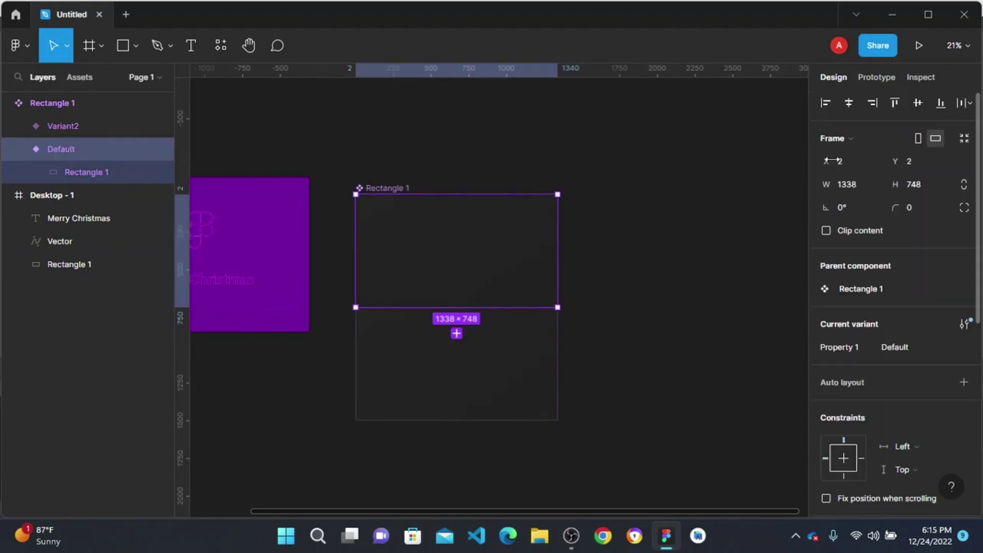
{"action": "left_click", "coordinate": [882, 77]}
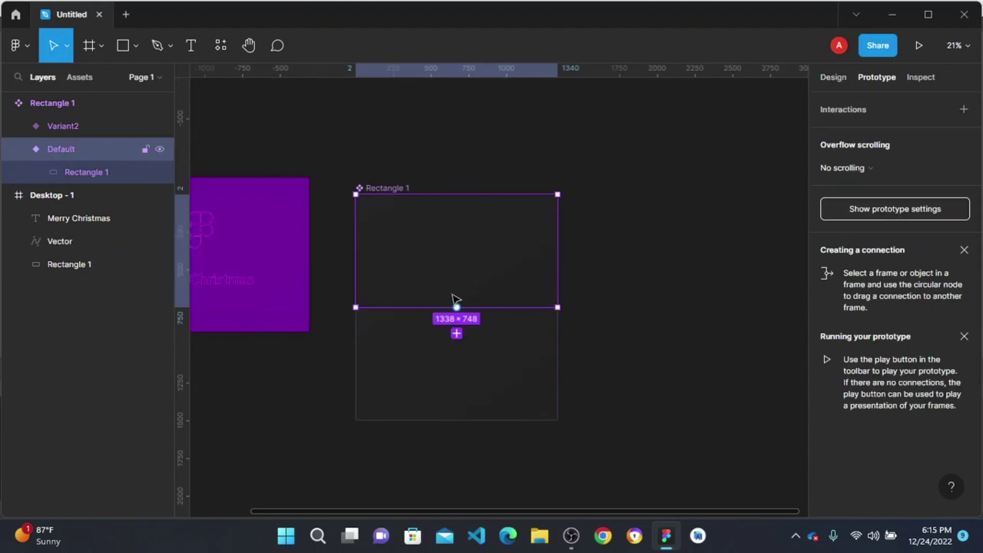
{"action": "left_click_drag", "start_coordinate": [456, 307], "coordinate": [454, 351]}
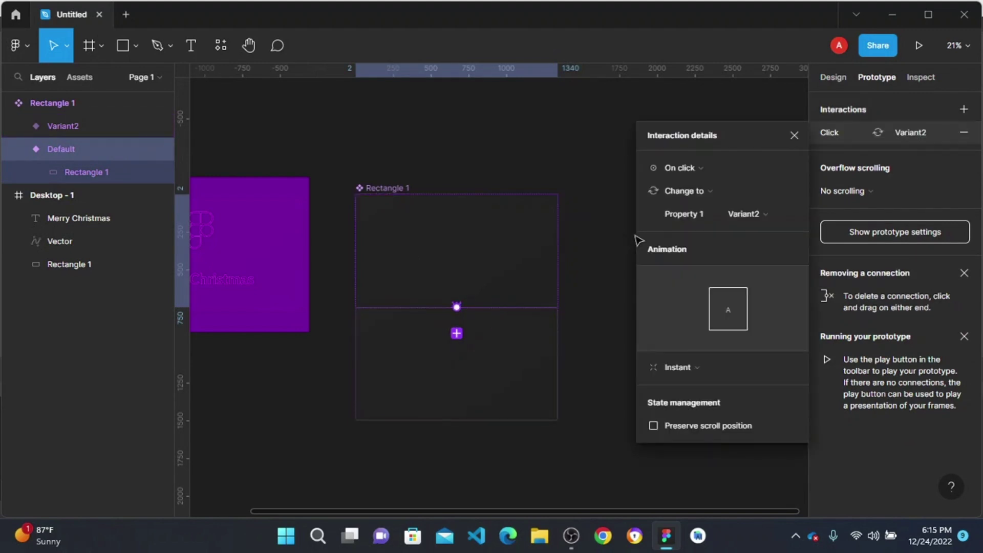
{"action": "left_click", "coordinate": [695, 165]}
{"action": "left_click", "coordinate": [706, 202]}
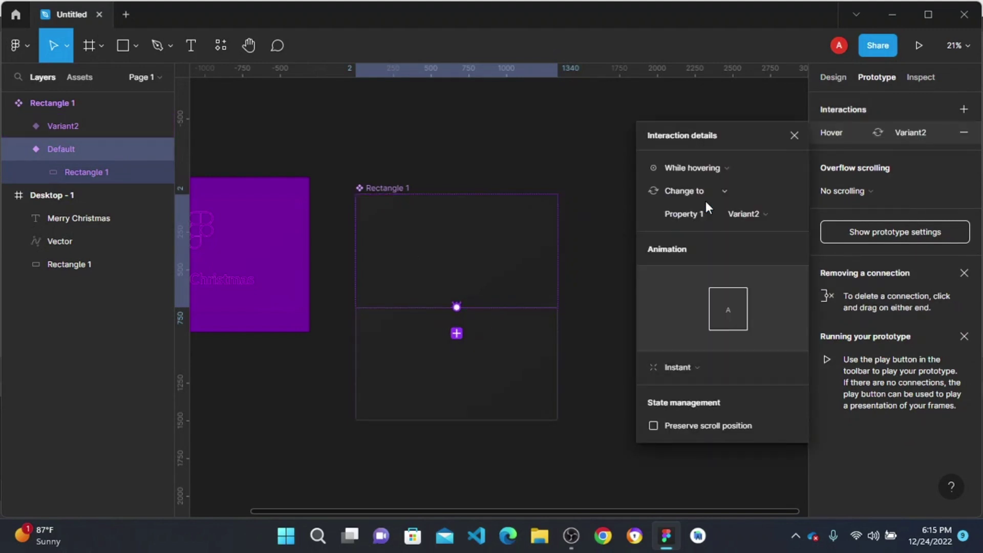
- Rename the Rectangle 1 component set as stroke
{"action": "left_click", "coordinate": [375, 149]}
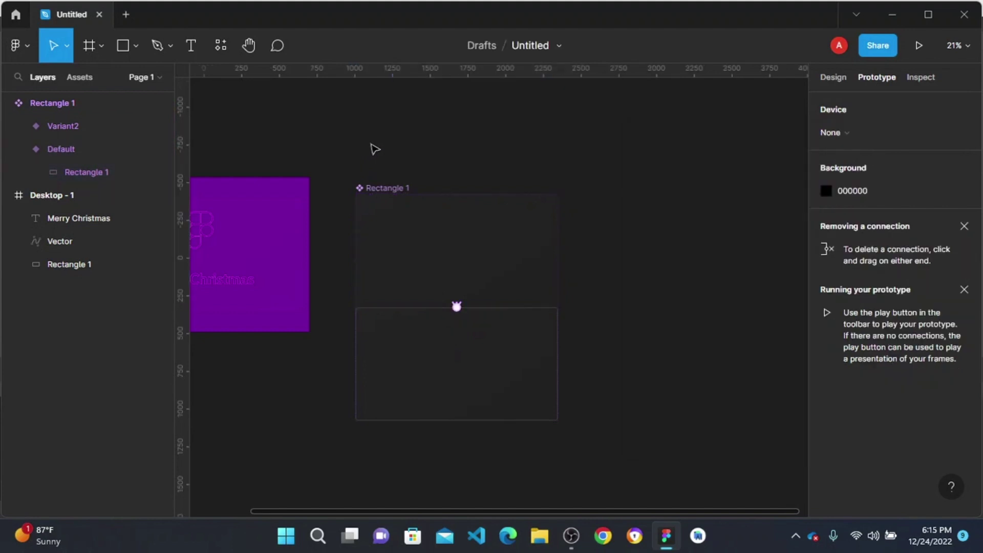
{"action": "left_click", "coordinate": [387, 190]}
{"action": "double_click", "coordinate": [386, 188]}
{"action": "type", "text": "B"}
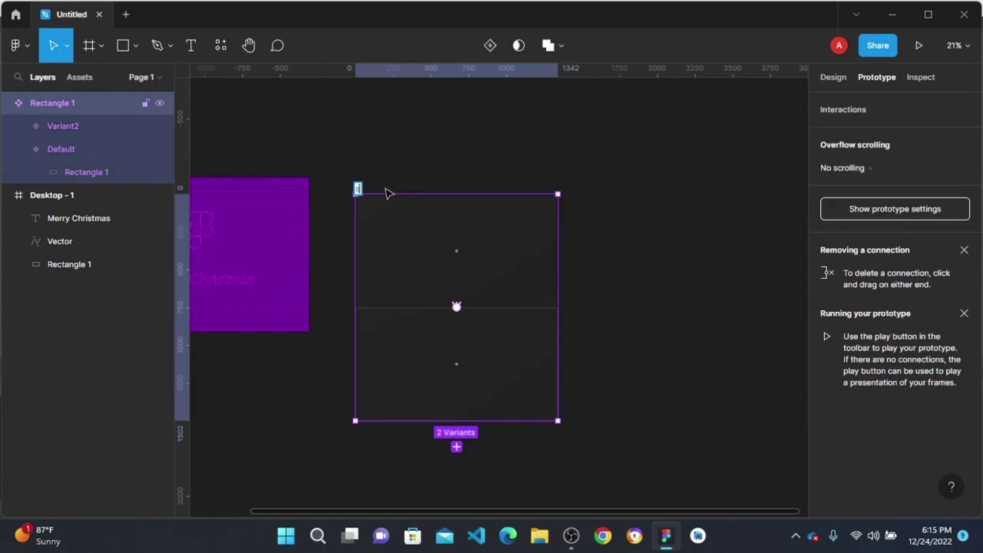
{"action": "type", "text": "troke"}
{"action": "left_click", "coordinate": [516, 120]}
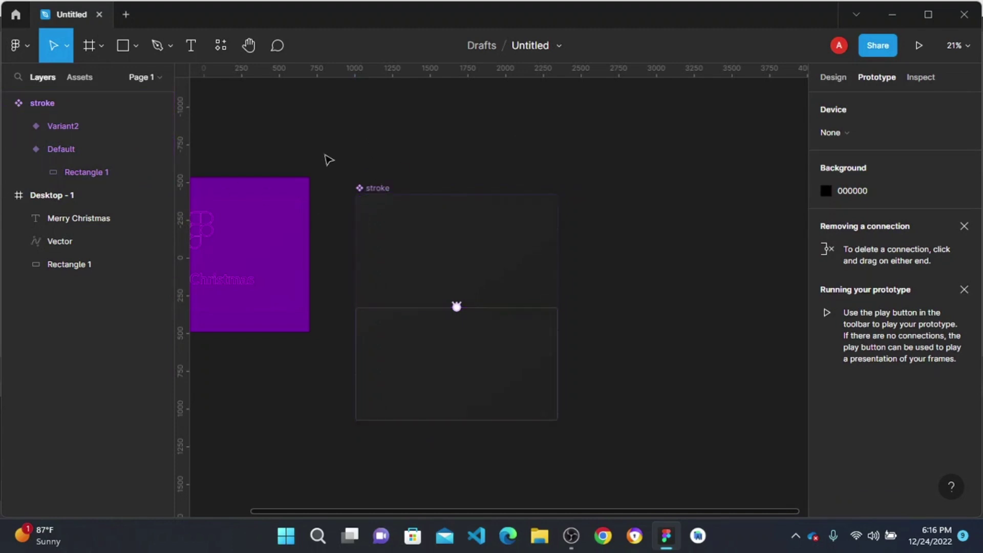
- Duplicate the Figma logo vector and the card rectangle from Desktop - 1 together, placing the copy beside the stroke component set
{"action": "scroll", "coordinate": [518, 241], "scroll_direction": "down", "scroll_amount": 2}
{"action": "scroll", "coordinate": [267, 261], "scroll_direction": "up", "scroll_amount": 3}
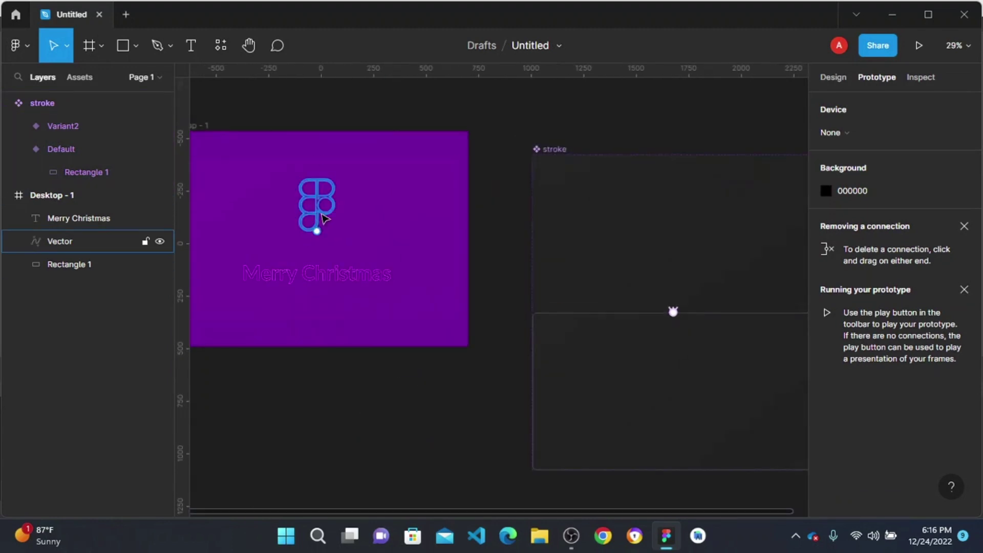
{"action": "left_click", "coordinate": [317, 209]}
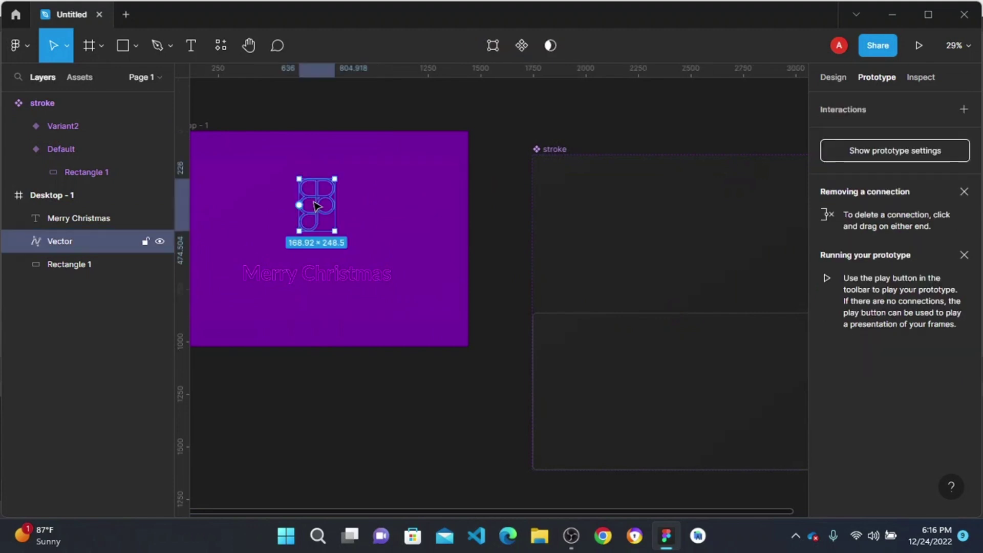
{"action": "left_click", "coordinate": [410, 198], "text": "shift"}
{"action": "scroll", "coordinate": [333, 237], "scroll_direction": "down", "scroll_amount": 2}
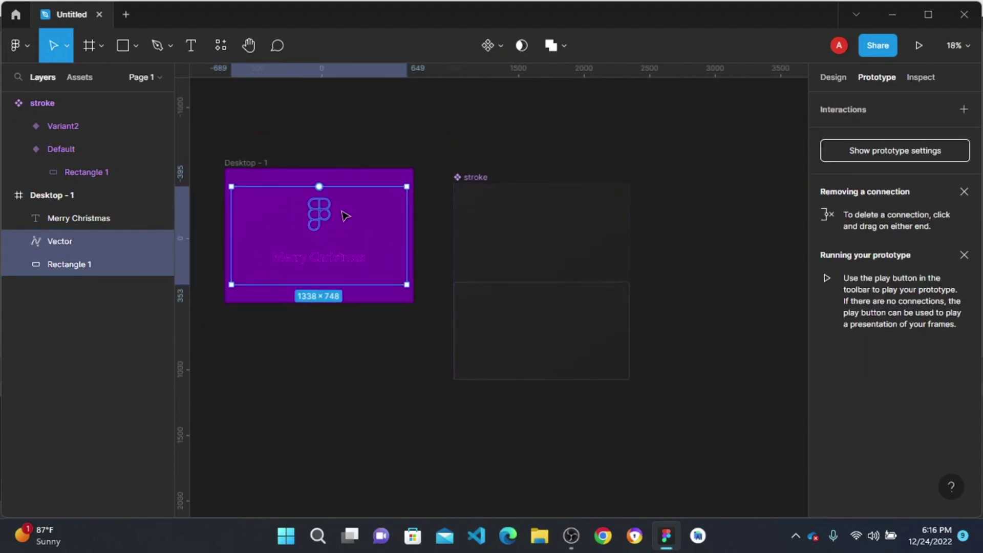
{"action": "mouse_move", "coordinate": [358, 213]}
{"action": "left_mouse_down"}
{"action": "mouse_move", "coordinate": [871, 303]}
{"action": "mouse_move", "coordinate": [676, 191]}
{"action": "mouse_move", "coordinate": [627, 207]}
{"action": "left_mouse_up"}
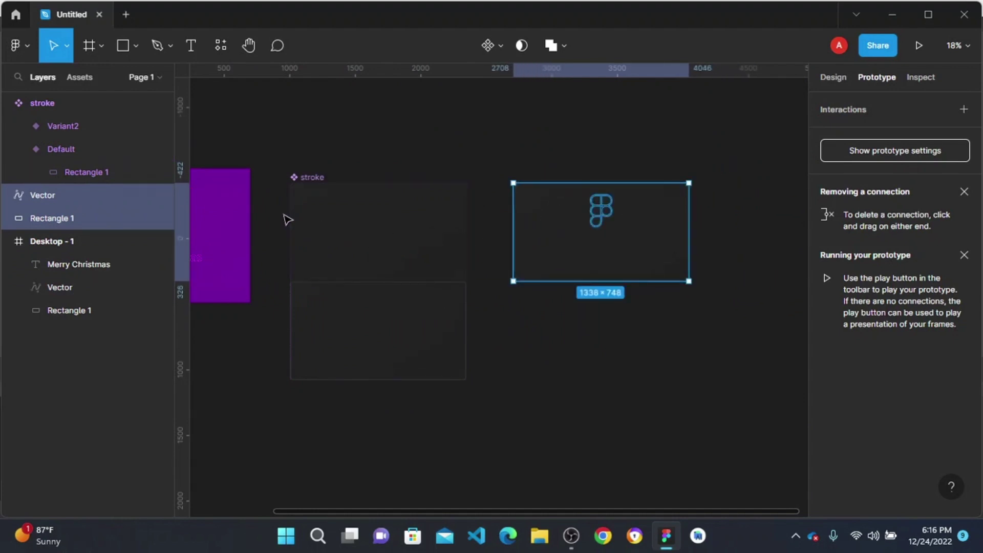
{"action": "scroll", "coordinate": [288, 220], "scroll_direction": "left", "scroll_amount": 3}
{"action": "scroll", "coordinate": [393, 238], "scroll_direction": "right", "scroll_amount": 6}
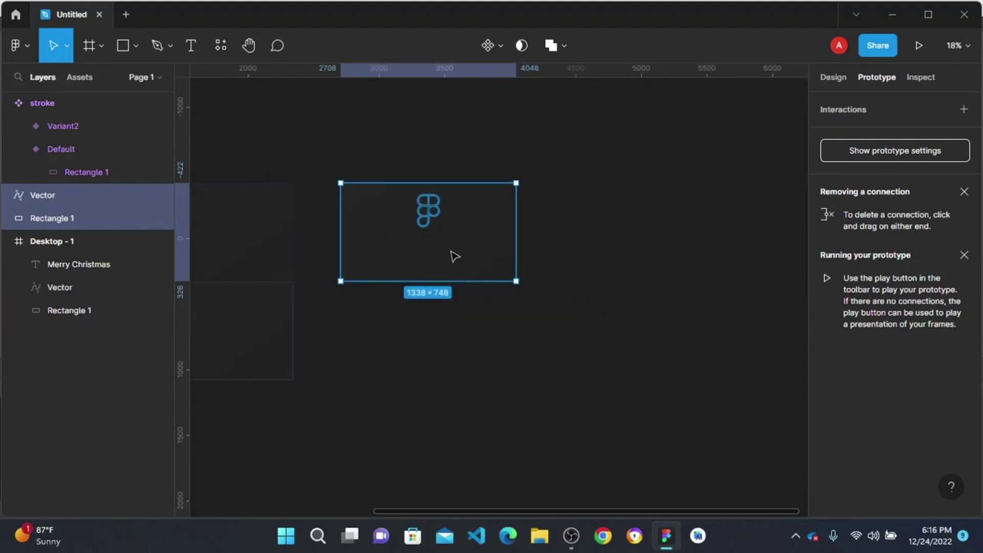
- Turn the duplicated logo and rectangle into one component and add a second variant to it
{"action": "scroll", "coordinate": [454, 256], "scroll_direction": "up", "scroll_amount": 4}
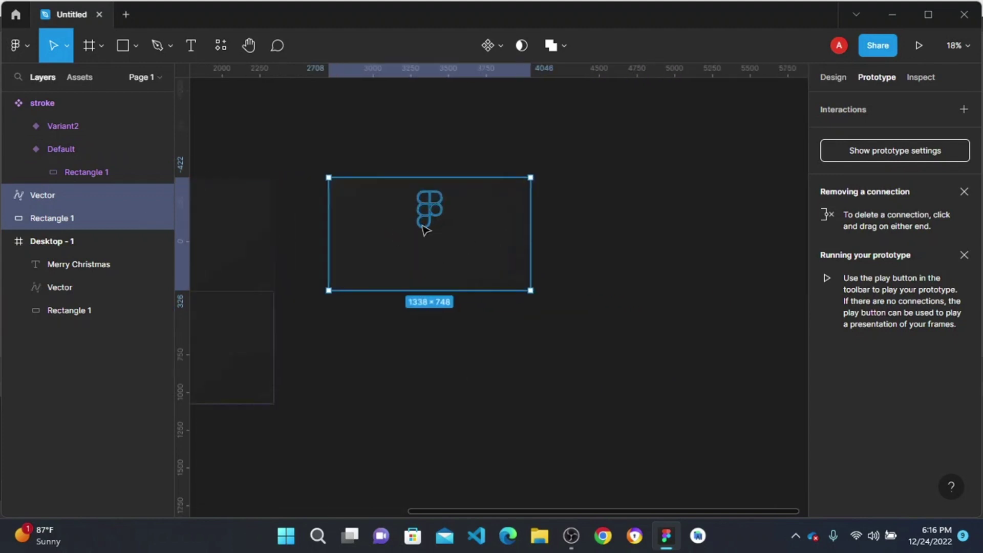
{"action": "left_click", "coordinate": [490, 45]}
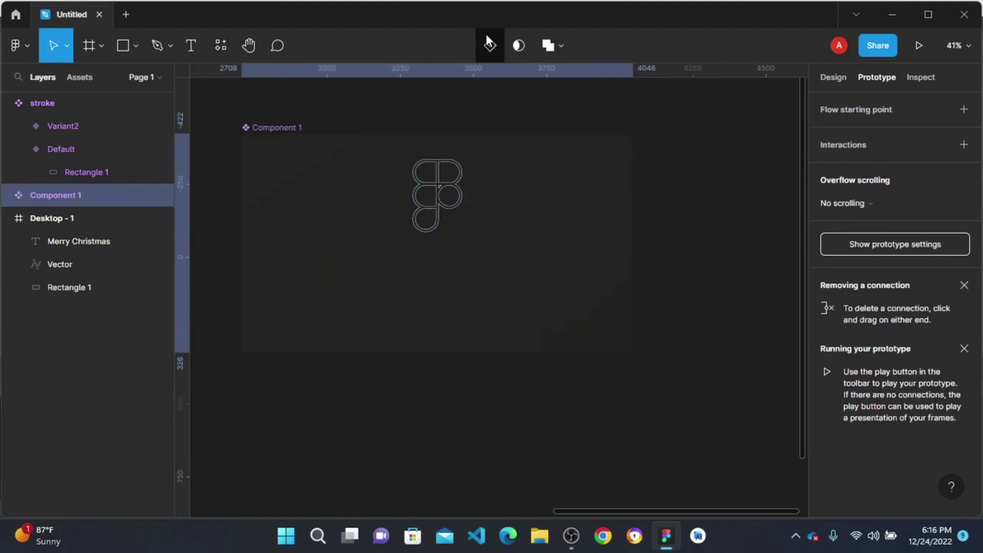
{"action": "left_click", "coordinate": [490, 45]}
{"action": "scroll", "coordinate": [460, 266], "scroll_direction": "down", "scroll_amount": 3}
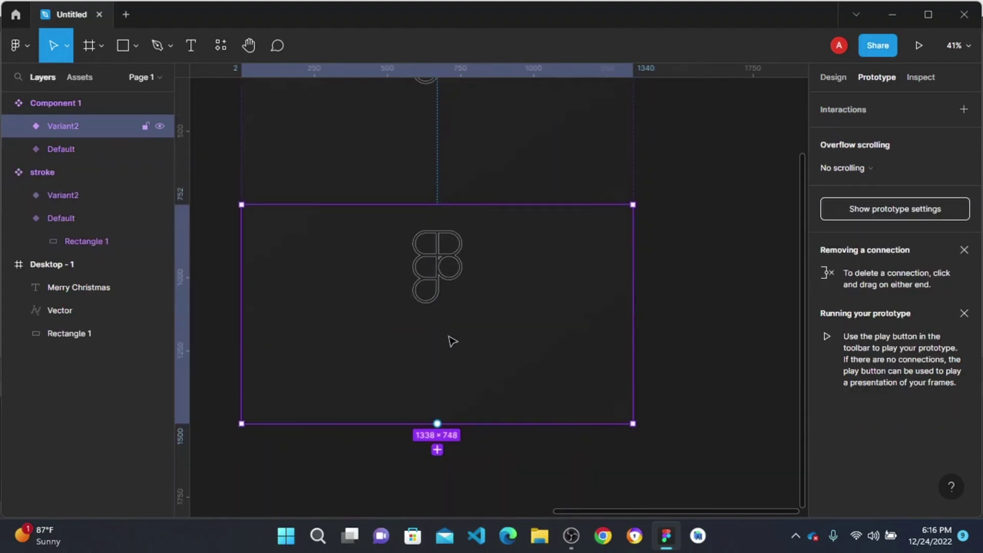
- Delete the Figma logo vector from the Default variant of Component 1
{"action": "scroll", "coordinate": [453, 342], "scroll_direction": "up", "scroll_amount": 3}
{"action": "scroll", "coordinate": [426, 343], "scroll_direction": "up", "scroll_amount": 3}
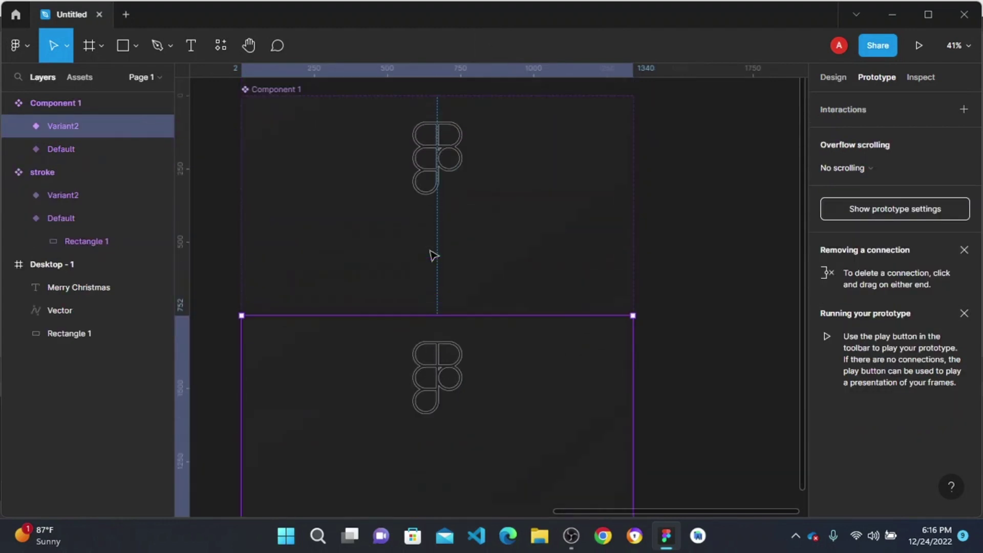
{"action": "scroll", "coordinate": [433, 255], "scroll_direction": "up", "scroll_amount": 5}
{"action": "left_click", "coordinate": [425, 330]}
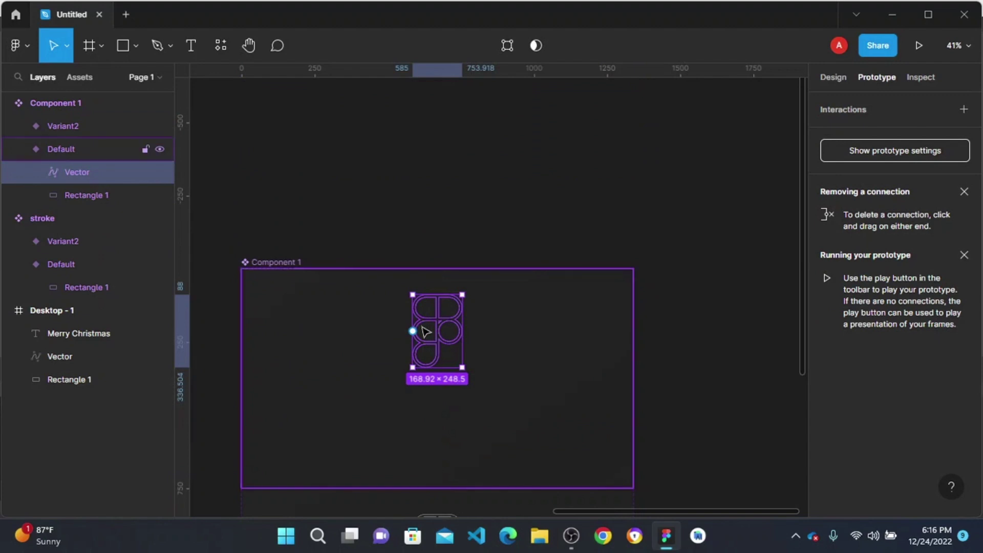
{"action": "key", "text": "Delete"}
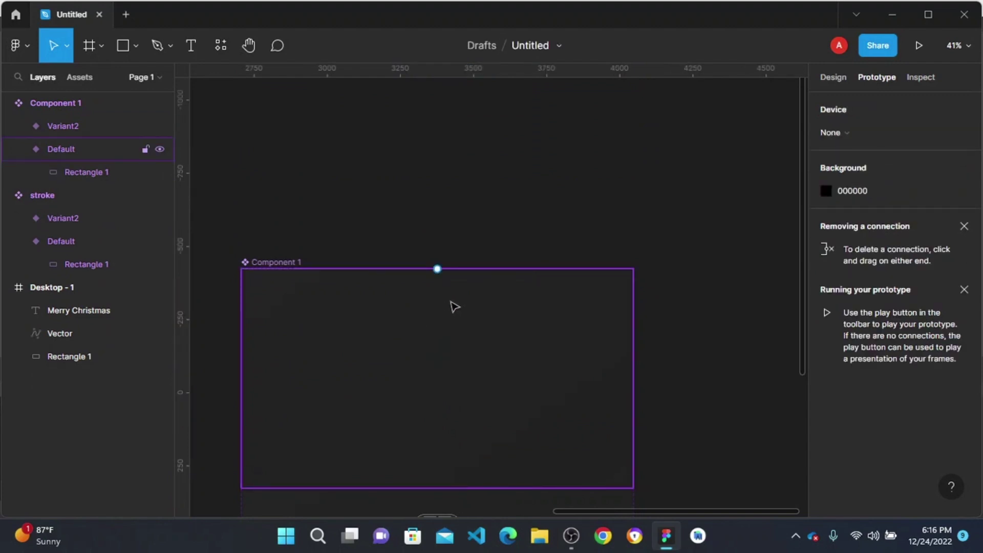
- Create a prototype interaction from Component 1's Default variant that changes to Variant2 with the While hovering trigger
{"action": "scroll", "coordinate": [435, 324], "scroll_direction": "down", "scroll_amount": 4}
{"action": "left_click", "coordinate": [494, 122]}
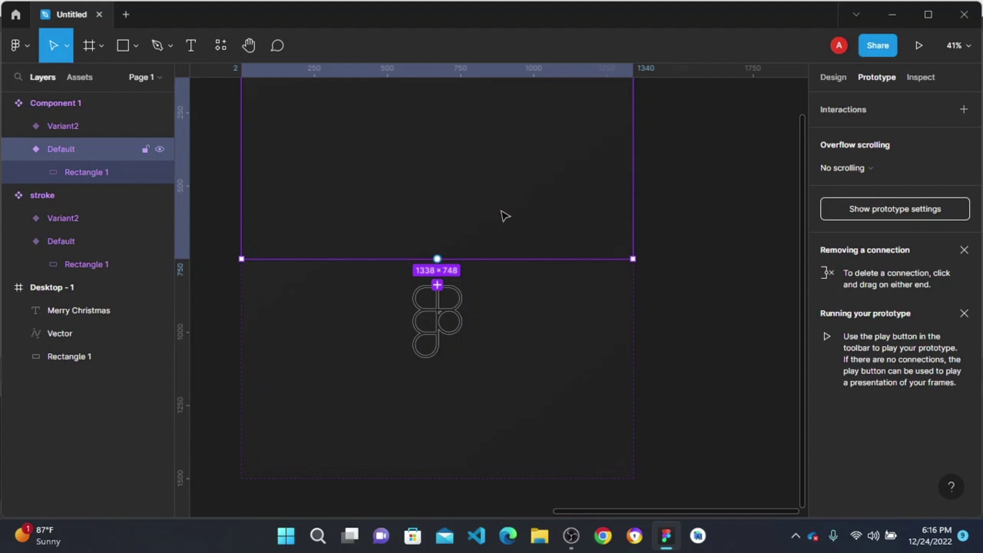
{"action": "left_click_drag", "start_coordinate": [437, 259], "coordinate": [438, 289]}
{"action": "left_click", "coordinate": [725, 167]}
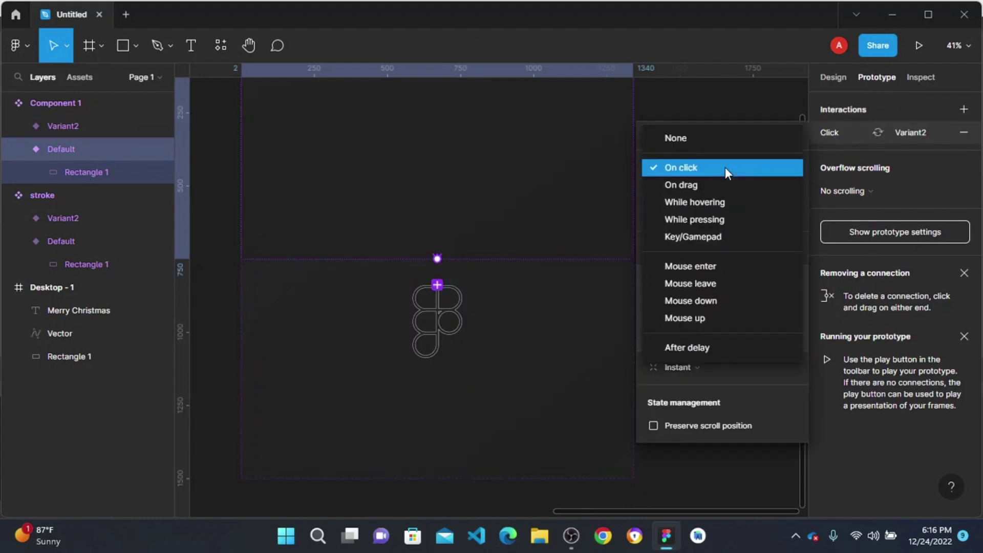
{"action": "left_click", "coordinate": [722, 203]}
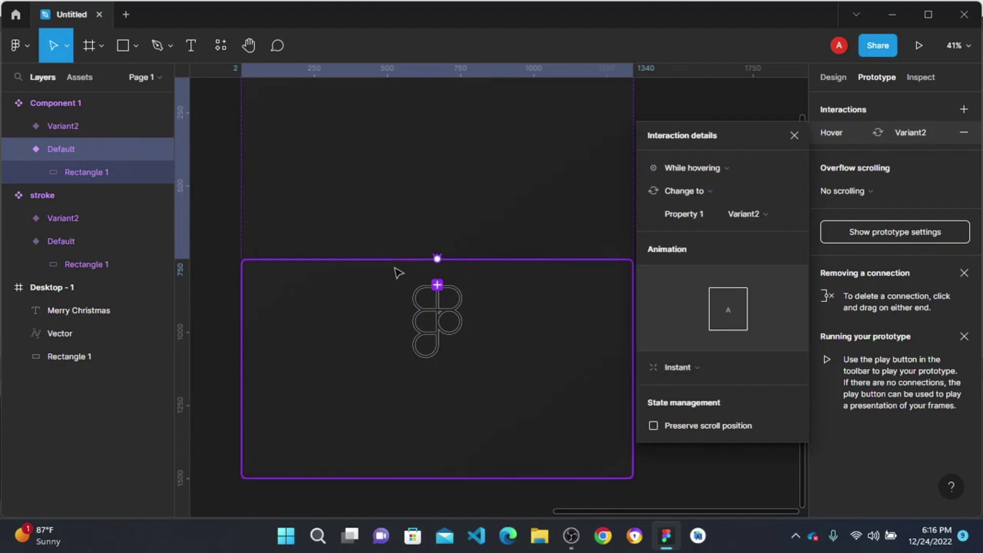
{"action": "scroll", "coordinate": [397, 271], "scroll_direction": "down", "scroll_amount": 5}
{"action": "left_click", "coordinate": [545, 149]}
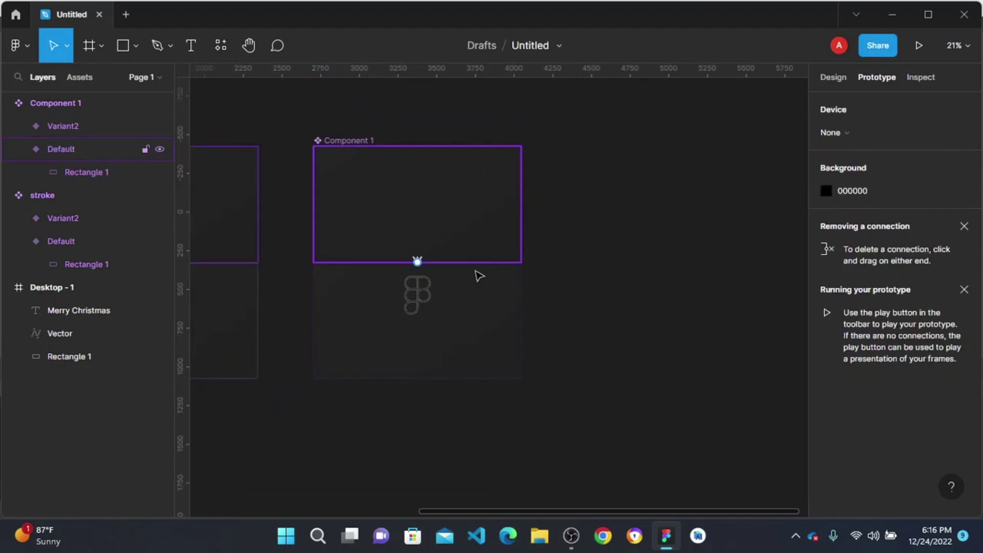
- Rename the Component 1 component set as logo
{"action": "double_click", "coordinate": [345, 141]}
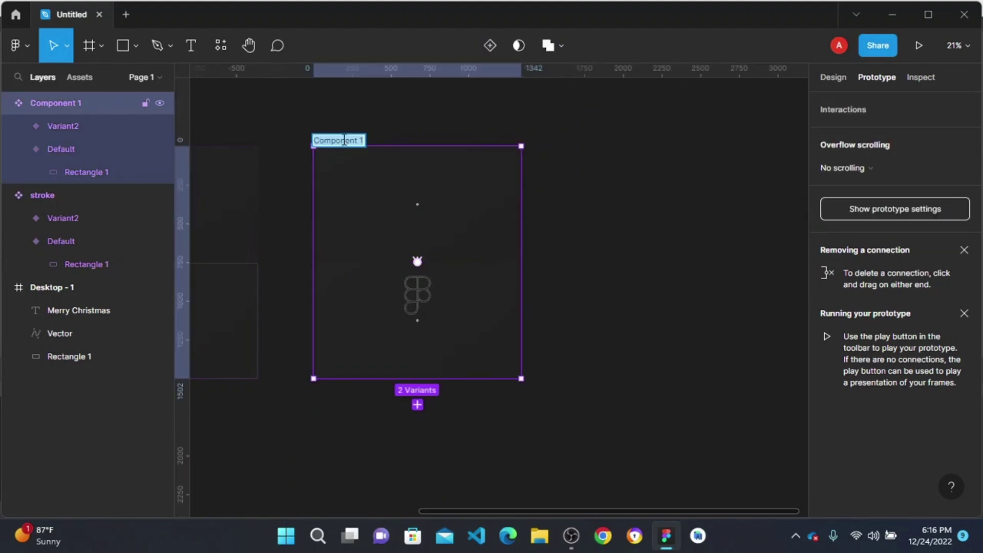
{"action": "type", "text": "logo"}
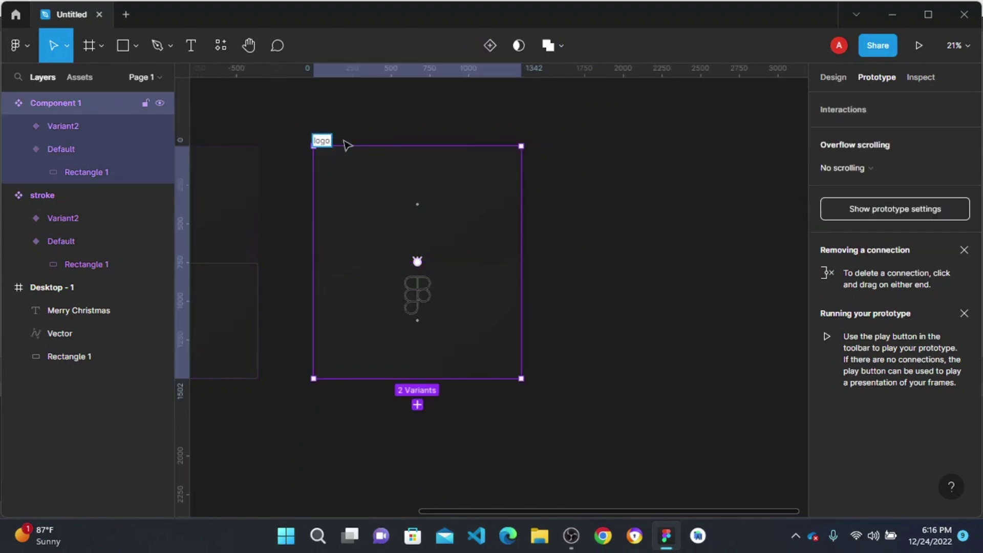
{"action": "left_click", "coordinate": [347, 133]}
- Duplicate the Merry Christmas text and the card rectangle from Desktop - 1 together, placing the copy beside the logo component set
{"action": "scroll", "coordinate": [362, 186], "scroll_direction": "down", "scroll_amount": 3}
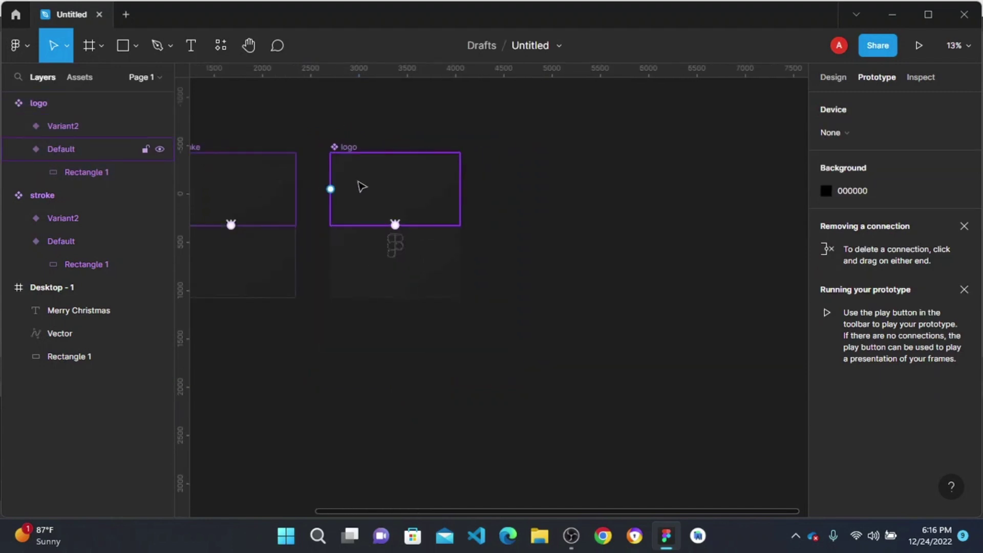
{"action": "scroll", "coordinate": [353, 188], "scroll_direction": "left", "scroll_amount": 3}
{"action": "scroll", "coordinate": [287, 204], "scroll_direction": "left", "scroll_amount": 3}
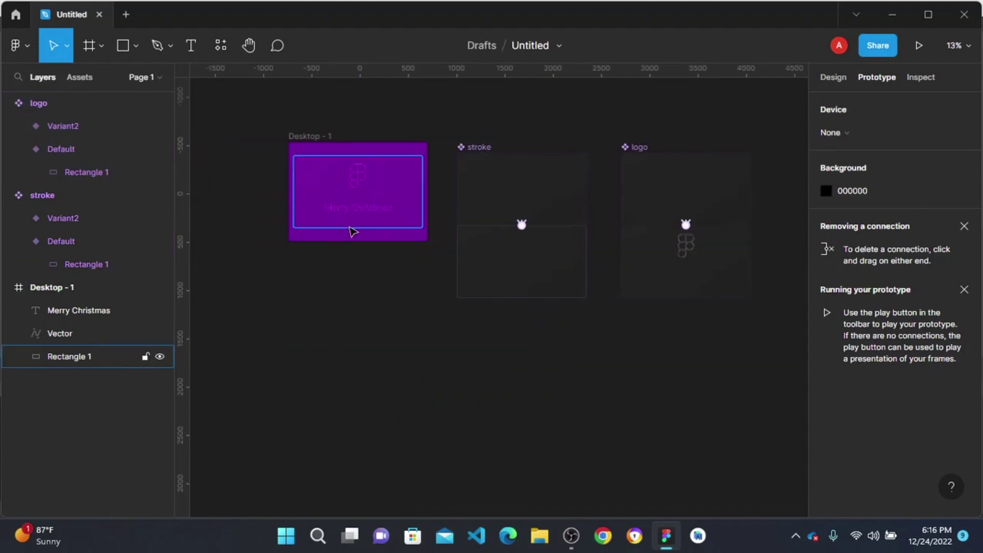
{"action": "left_click", "coordinate": [358, 206]}
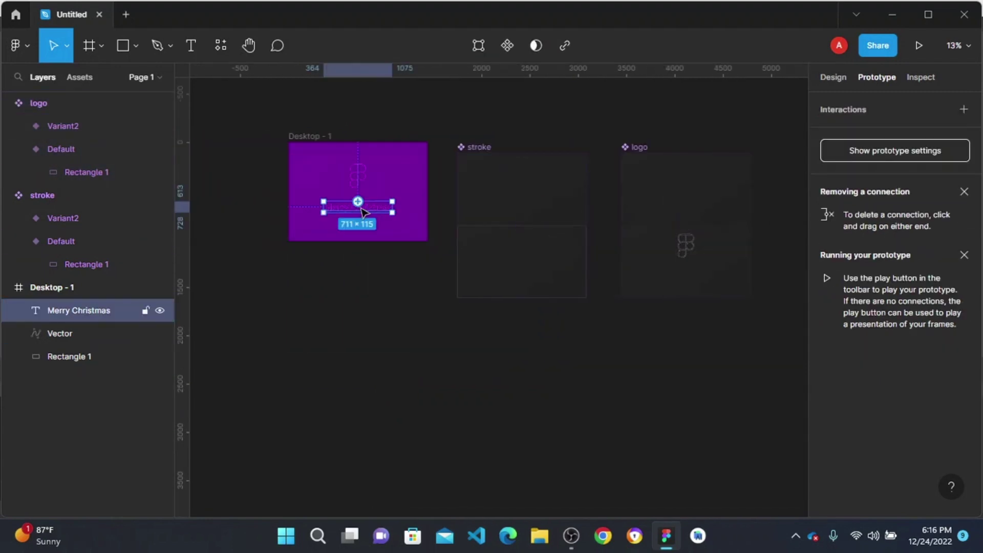
{"action": "left_click", "coordinate": [833, 79]}
{"action": "scroll", "coordinate": [422, 201], "scroll_direction": "up", "scroll_amount": 3, "text": "ctrl"}
{"action": "left_click", "coordinate": [384, 189], "text": "shift"}
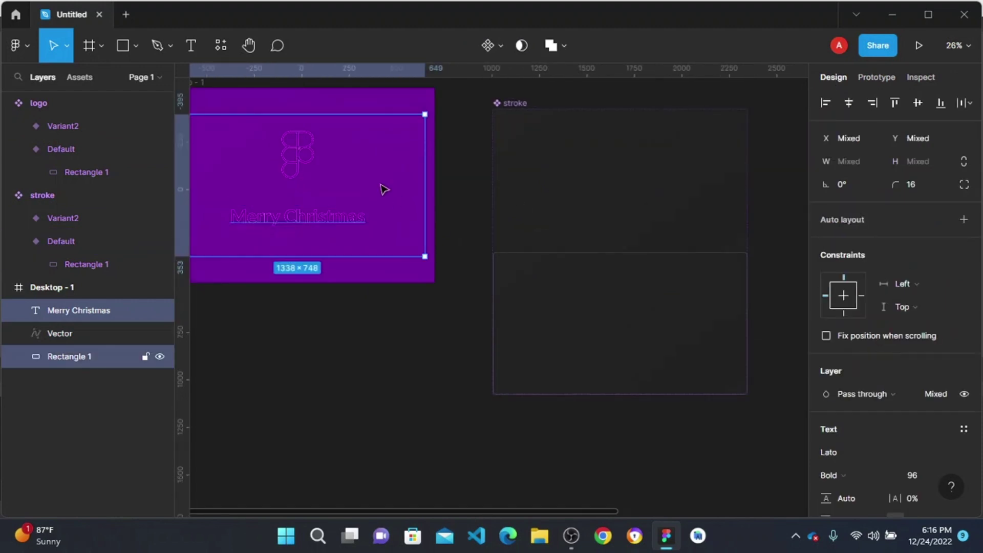
{"action": "scroll", "coordinate": [348, 190], "scroll_direction": "down", "scroll_amount": 3, "text": "ctrl"}
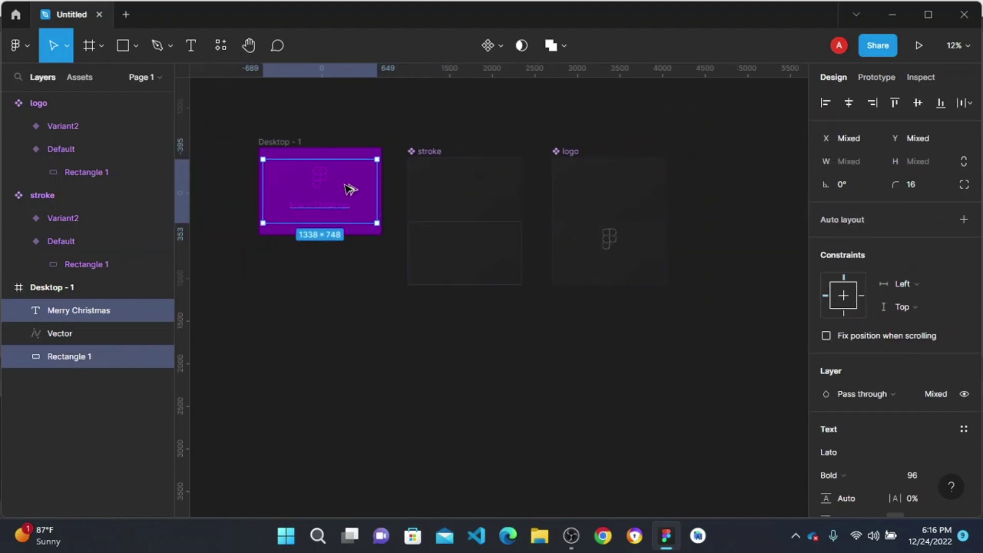
{"action": "left_click_drag", "start_coordinate": [349, 189], "coordinate": [771, 193], "text": "alt"}
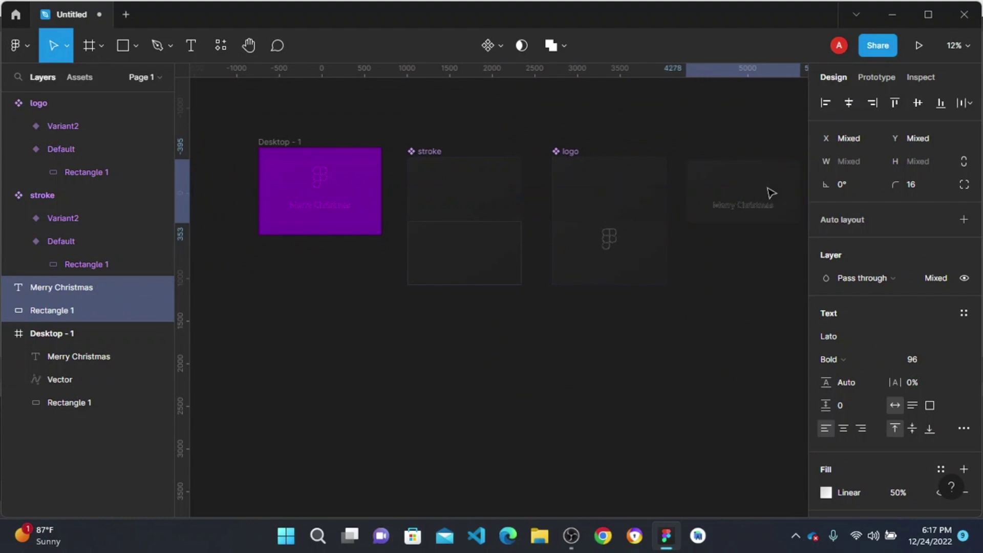
{"action": "scroll", "coordinate": [768, 193], "scroll_direction": "right", "scroll_amount": 5}
{"action": "left_click", "coordinate": [708, 223]}
- Draw a frame about 1361 by 644 directly below the duplicated Merry Christmas card
{"action": "scroll", "coordinate": [440, 227], "scroll_direction": "up", "scroll_amount": 2, "text": "ctrl"}
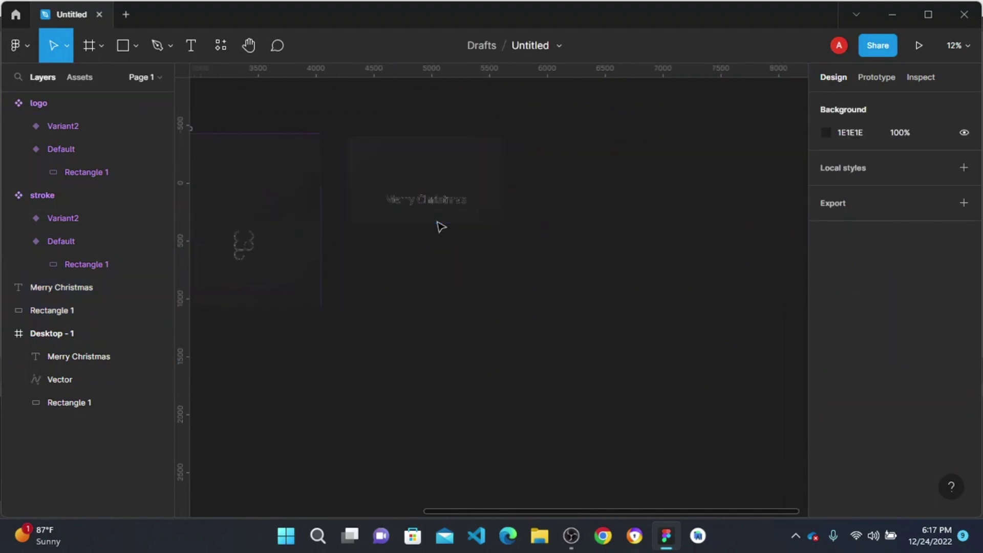
{"action": "scroll", "coordinate": [461, 224], "scroll_direction": "up", "scroll_amount": 3}
{"action": "scroll", "coordinate": [439, 228], "scroll_direction": "up", "scroll_amount": 1, "text": "ctrl"}
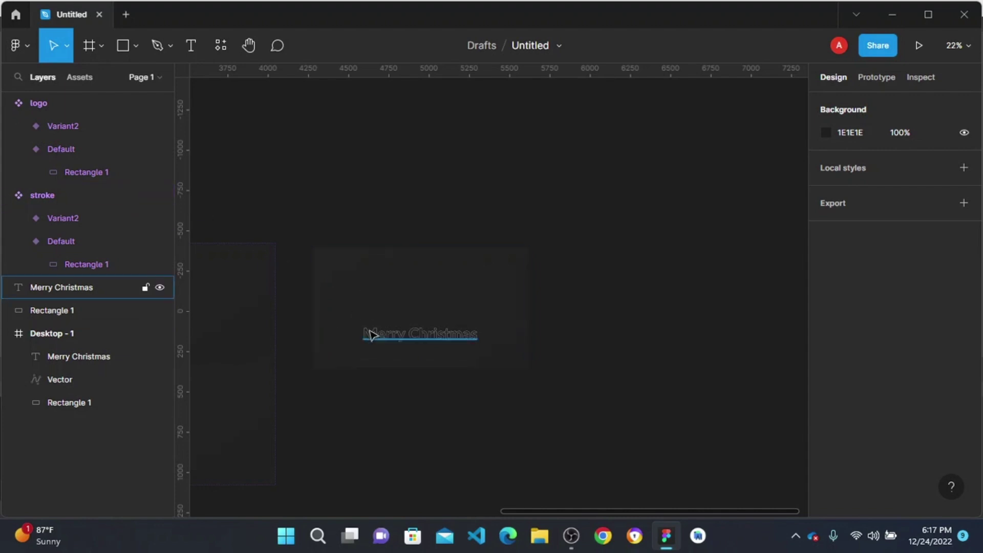
{"action": "left_click", "coordinate": [367, 259]}
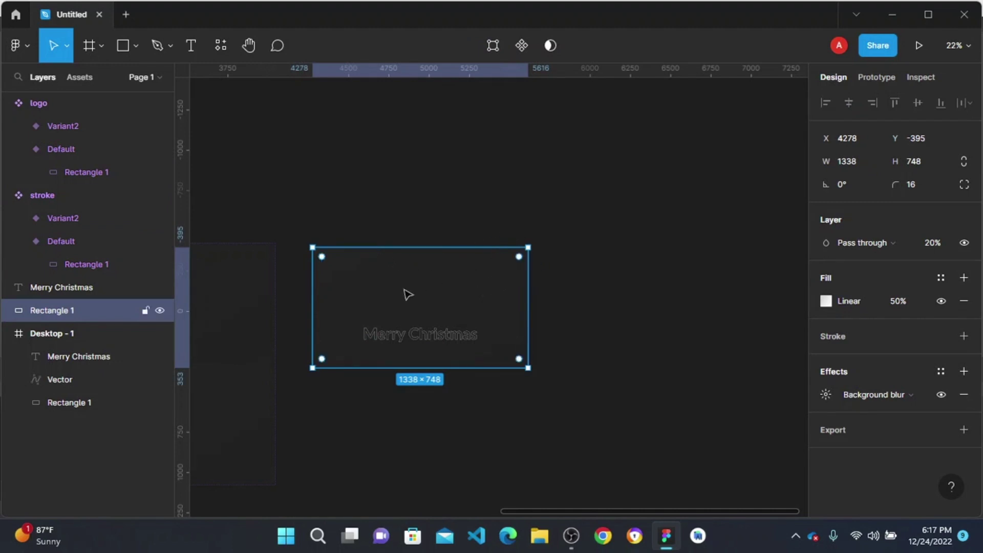
{"action": "scroll", "coordinate": [405, 289], "scroll_direction": "down", "scroll_amount": 1}
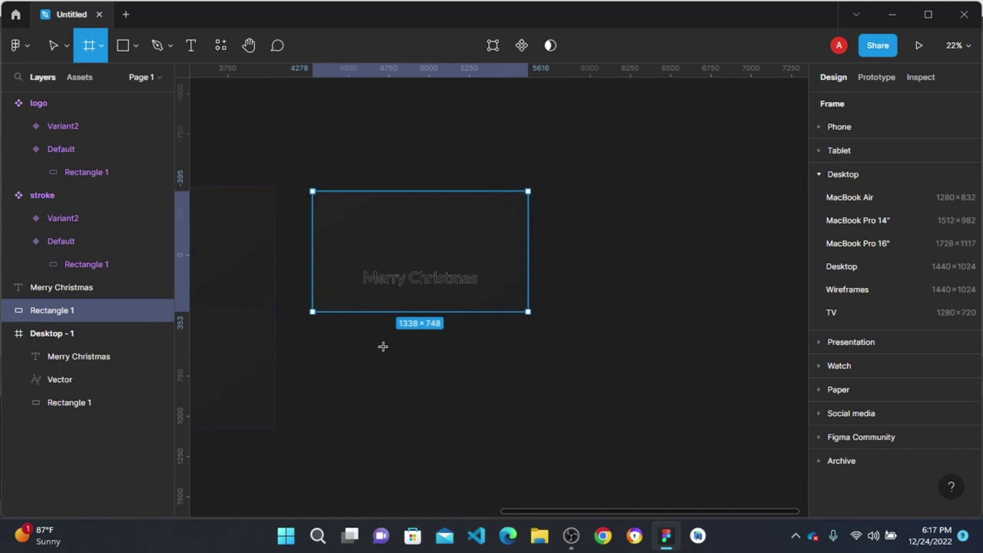
{"action": "mouse_move", "coordinate": [312, 336]}
{"action": "left_mouse_down"}
{"action": "mouse_move", "coordinate": [501, 413]}
{"action": "mouse_move", "coordinate": [532, 442]}
{"action": "left_mouse_up"}
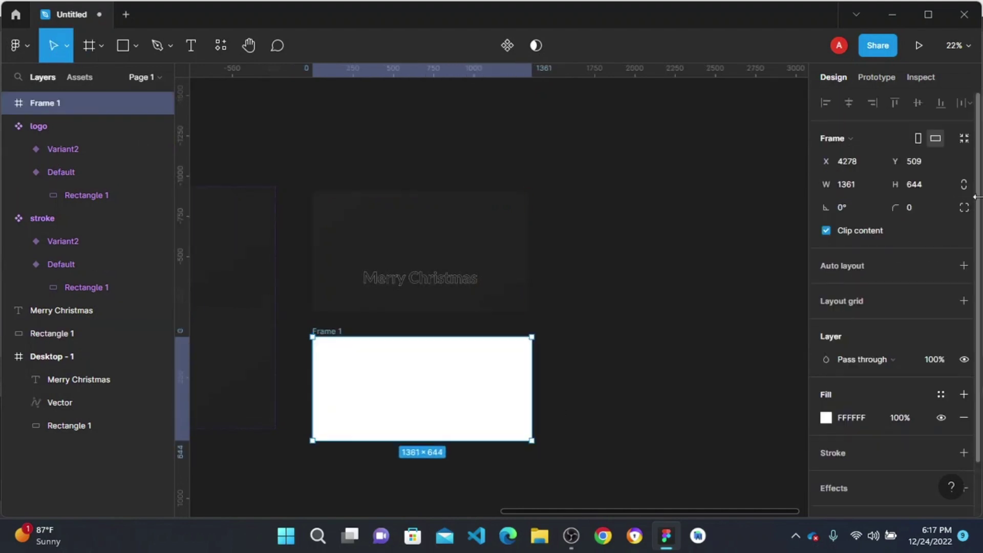
- Set the new frame's width to 1338 and its height to 748
{"action": "left_click", "coordinate": [870, 186]}
{"action": "type", "text": "1338"}
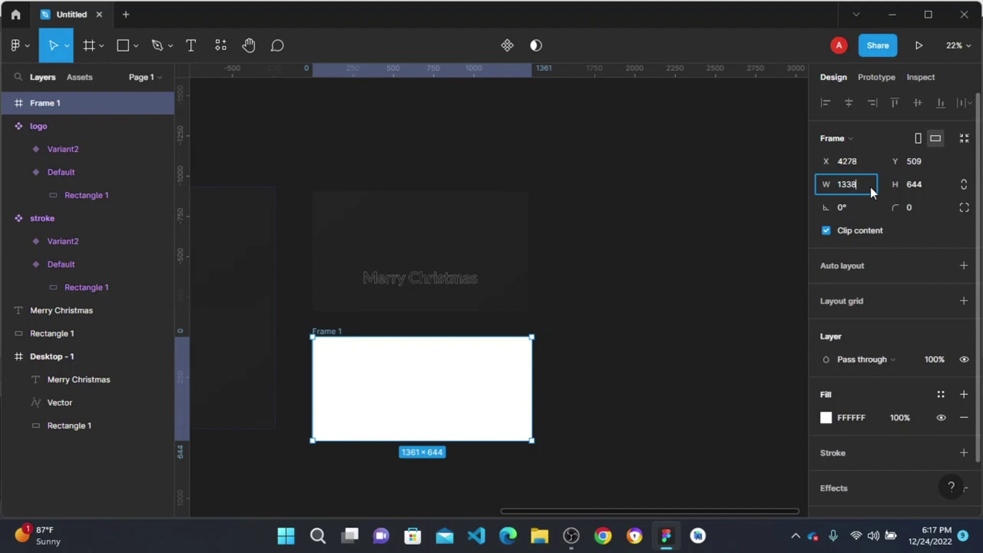
{"action": "key", "text": "Tab"}
{"action": "type", "text": "74"}
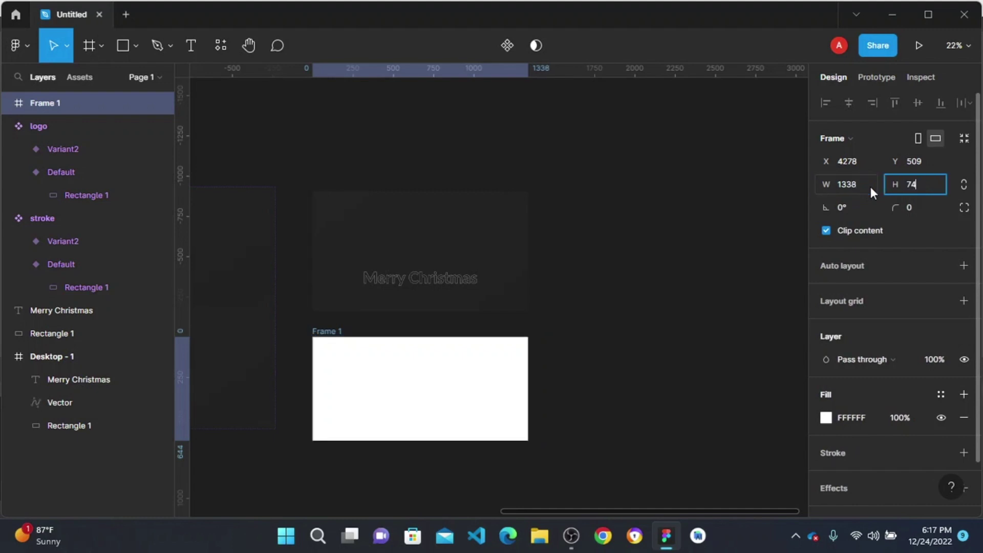
{"action": "type", "text": "8"}
{"action": "left_click", "coordinate": [607, 273]}
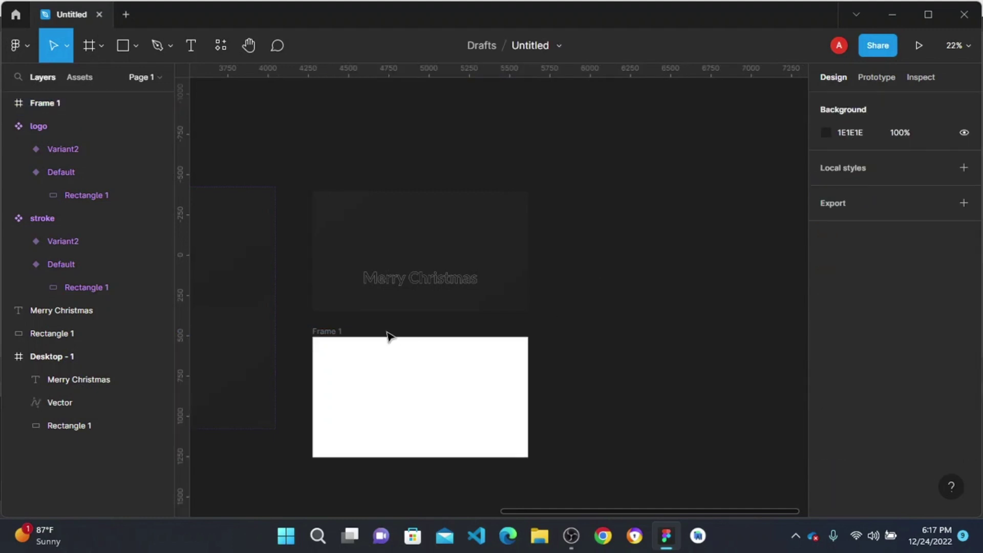
- Move the duplicated Merry Christmas text and card rectangle together into Frame 1, covering the whole frame
{"action": "left_click", "coordinate": [425, 256]}
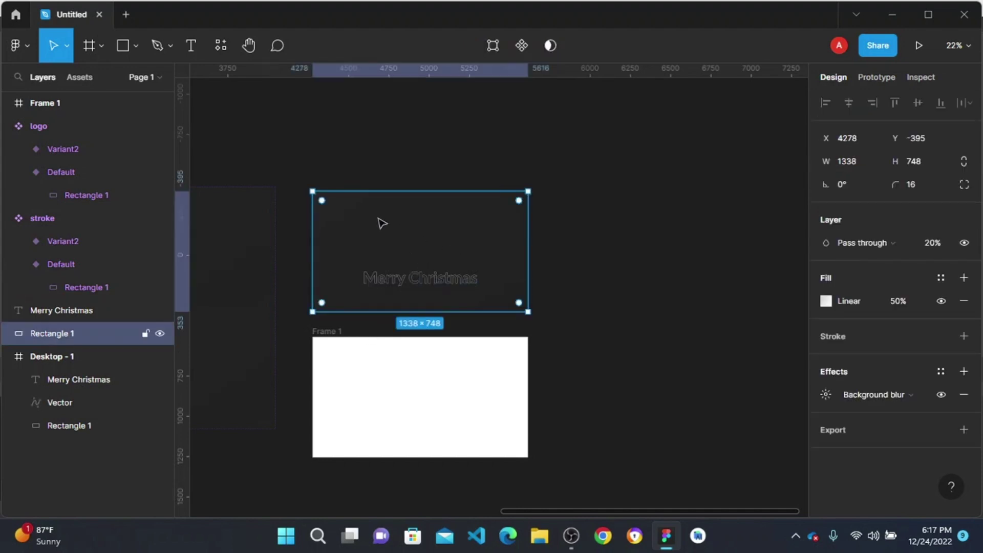
{"action": "left_click_drag", "start_coordinate": [336, 156], "coordinate": [469, 299]}
{"action": "scroll", "coordinate": [473, 299], "scroll_direction": "down", "scroll_amount": 3}
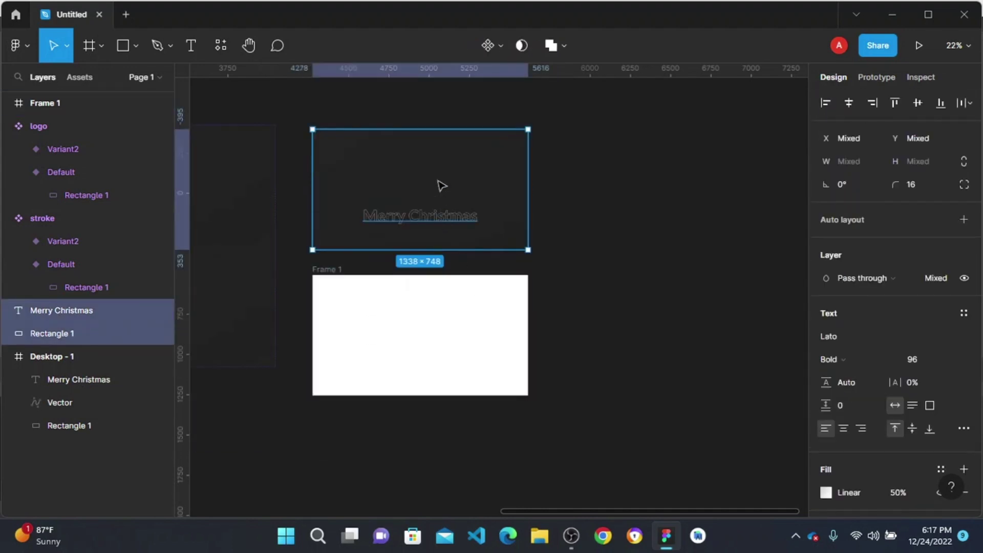
{"action": "left_click_drag", "start_coordinate": [442, 185], "coordinate": [441, 327]}
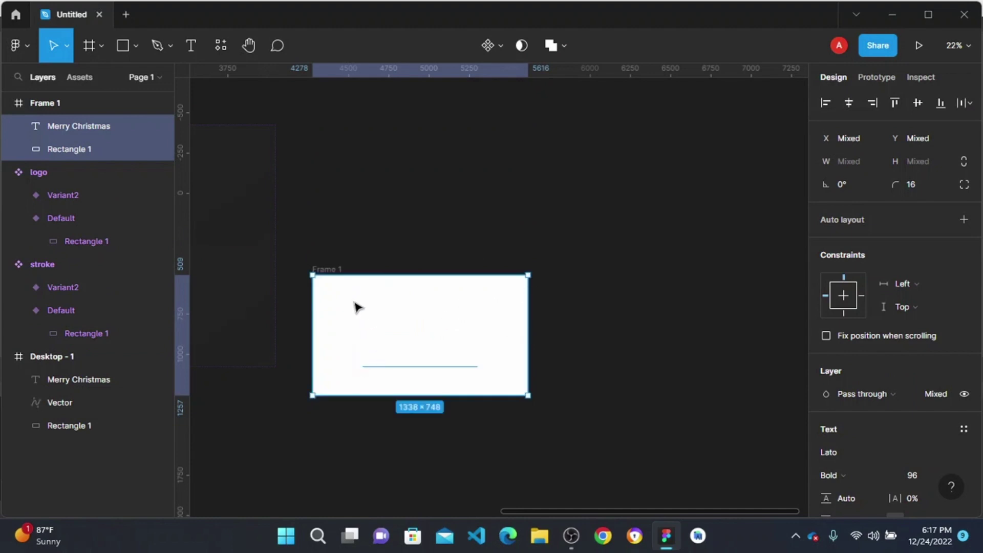
- Change Frame 1's fill to dark red 400000
{"action": "left_click", "coordinate": [332, 297]}
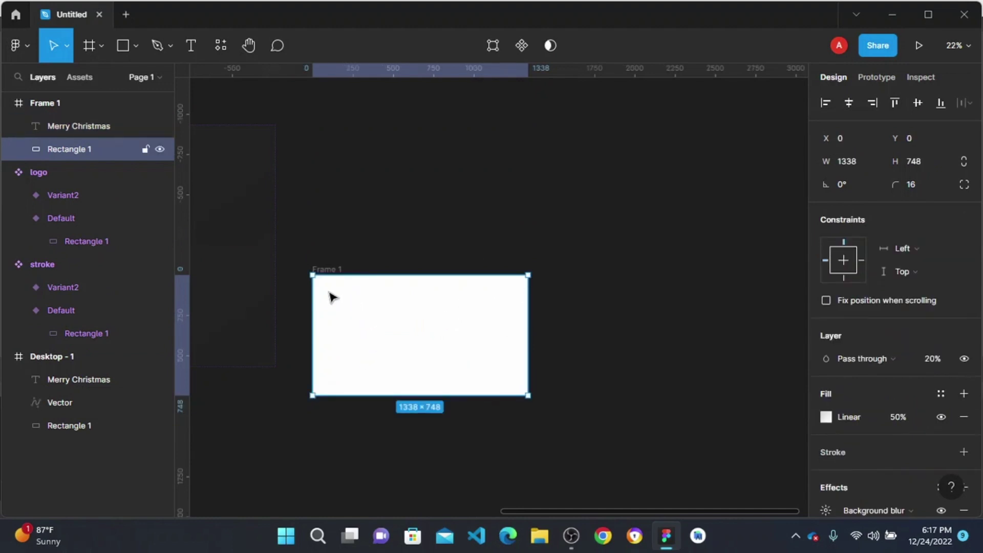
{"action": "scroll", "coordinate": [742, 415], "scroll_direction": "down", "scroll_amount": 1}
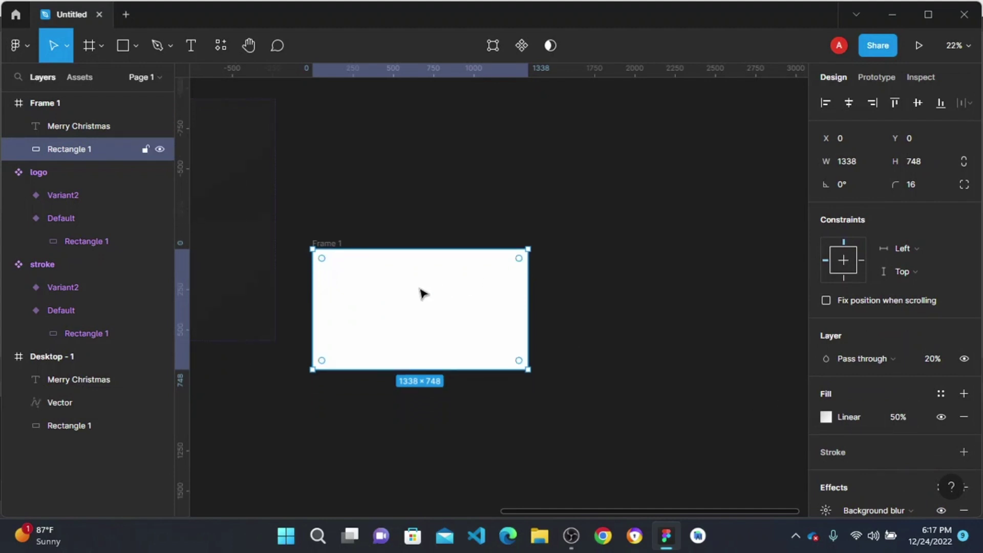
{"action": "left_click", "coordinate": [49, 101]}
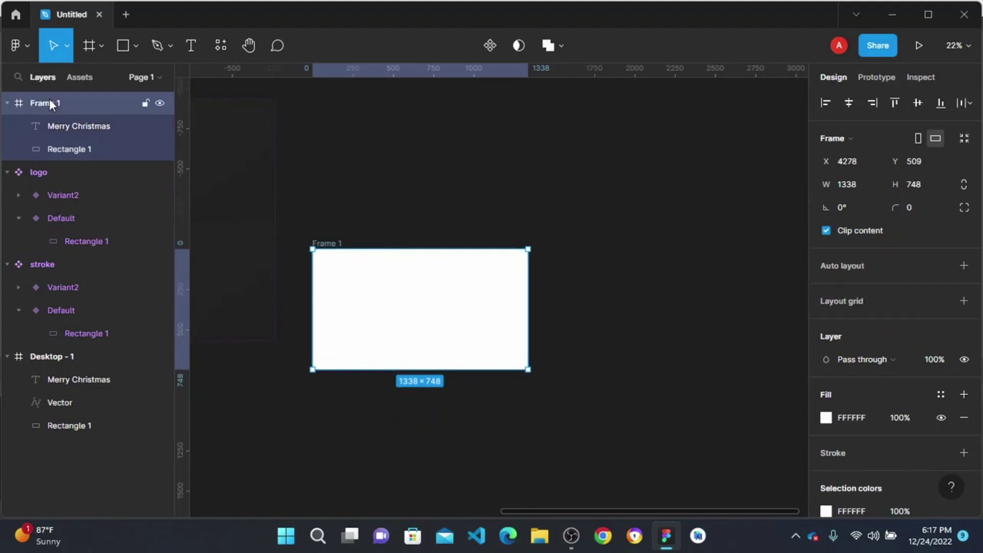
{"action": "scroll", "coordinate": [911, 422], "scroll_direction": "down", "scroll_amount": 3}
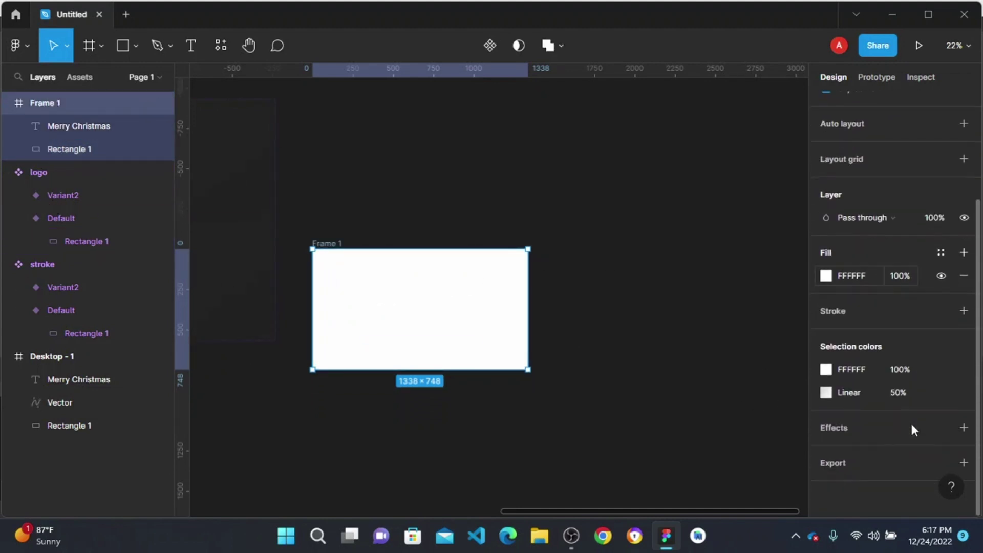
{"action": "left_click", "coordinate": [825, 276]}
{"action": "left_click_drag", "start_coordinate": [771, 294], "coordinate": [834, 310]}
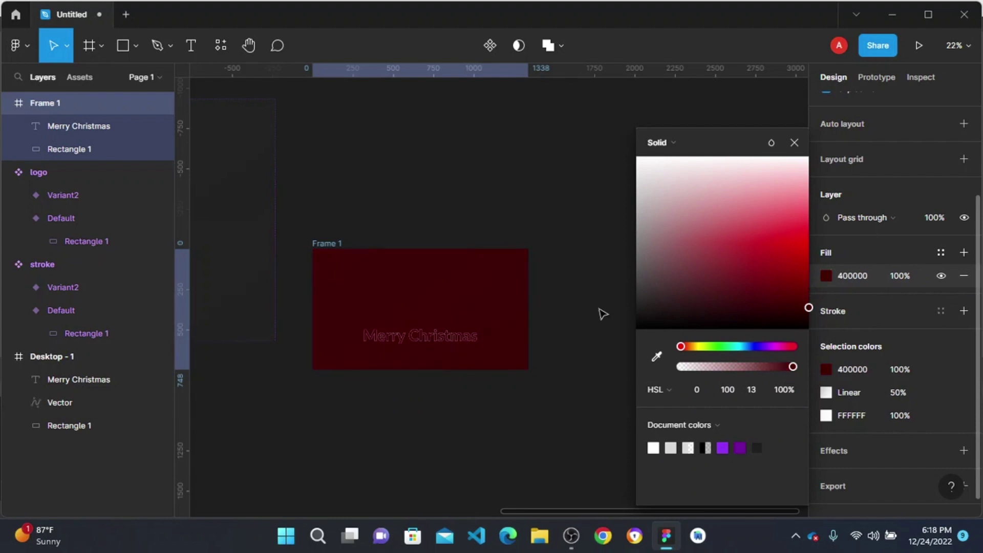
- Draw a closed S-shaped vector about 149 by 183 with the Pen tool, just before the Merry Christmas text in Frame 1
{"action": "scroll", "coordinate": [381, 358], "scroll_direction": "up", "scroll_amount": 3}
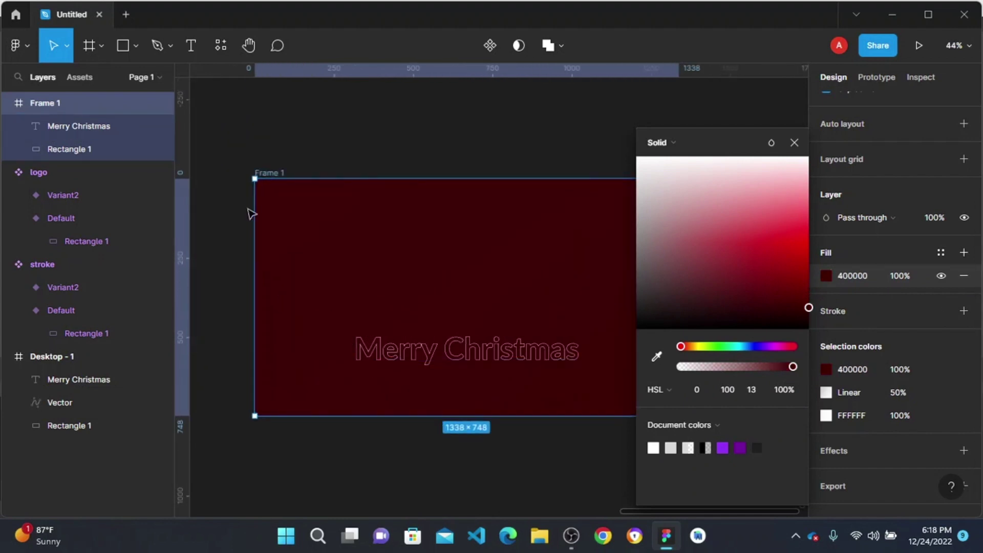
{"action": "left_click", "coordinate": [153, 48]}
{"action": "scroll", "coordinate": [319, 347], "scroll_direction": "up", "scroll_amount": 2}
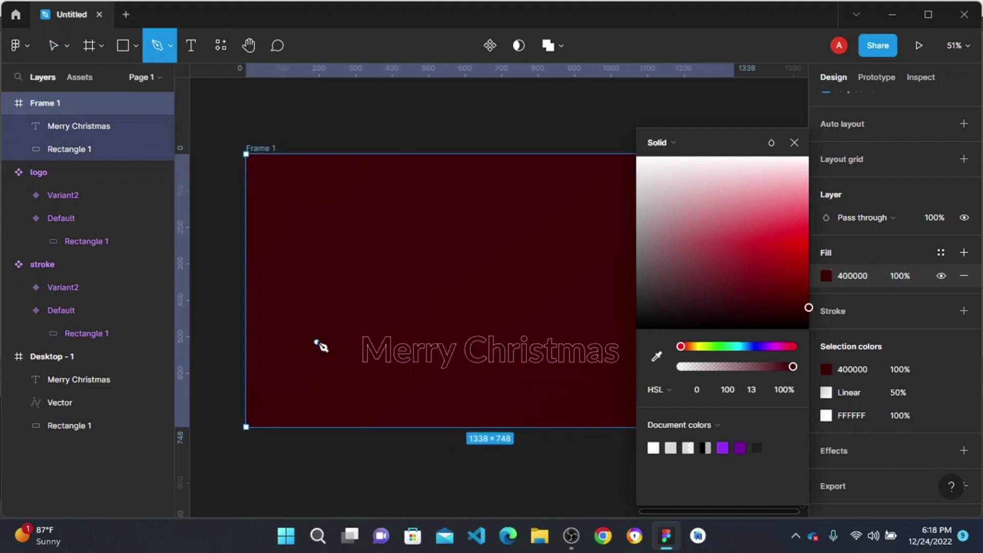
{"action": "left_click", "coordinate": [795, 143]}
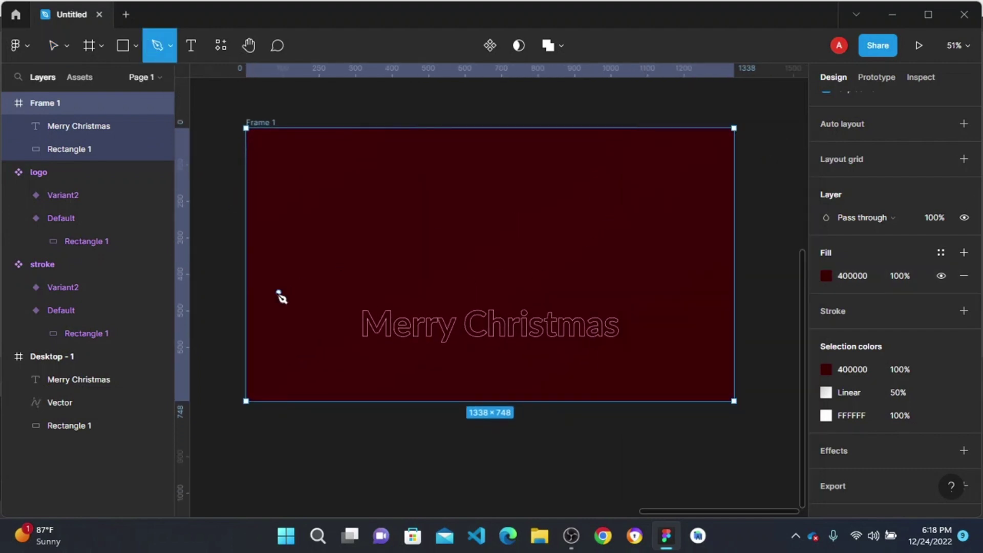
{"action": "left_click", "coordinate": [318, 299]}
{"action": "left_click_drag", "start_coordinate": [293, 316], "coordinate": [326, 374]}
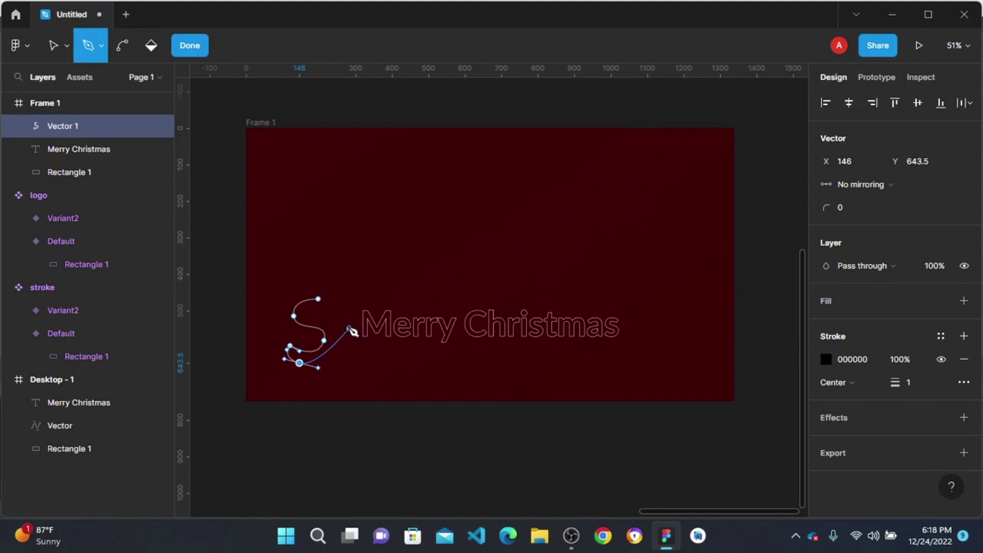
{"action": "mouse_move", "coordinate": [327, 319]}
{"action": "left_mouse_down"}
{"action": "mouse_move", "coordinate": [340, 332]}
{"action": "mouse_move", "coordinate": [306, 297]}
{"action": "mouse_move", "coordinate": [353, 314]}
{"action": "mouse_move", "coordinate": [324, 301]}
{"action": "left_mouse_up"}
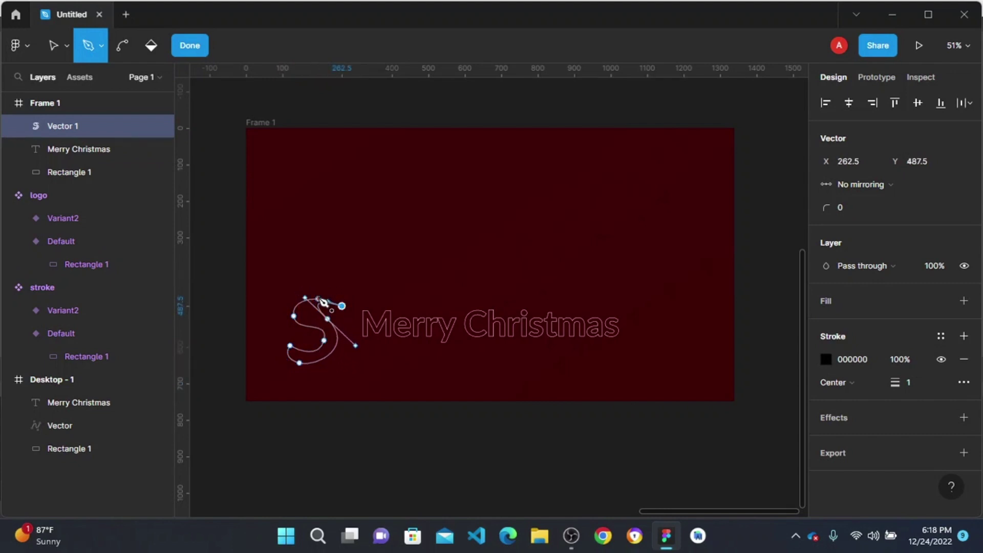
{"action": "left_click", "coordinate": [318, 297]}
{"action": "key", "text": "Escape"}
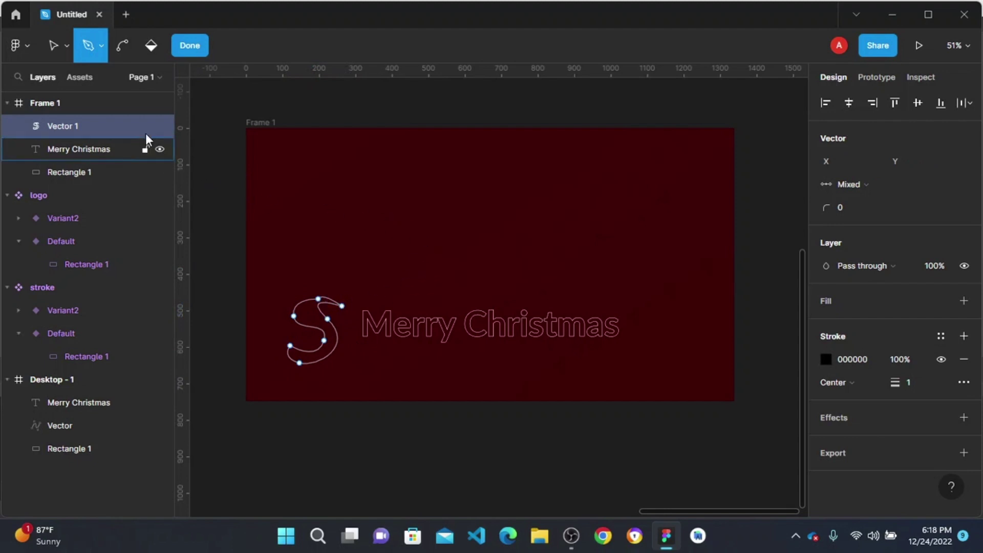
{"action": "left_click", "coordinate": [201, 48]}
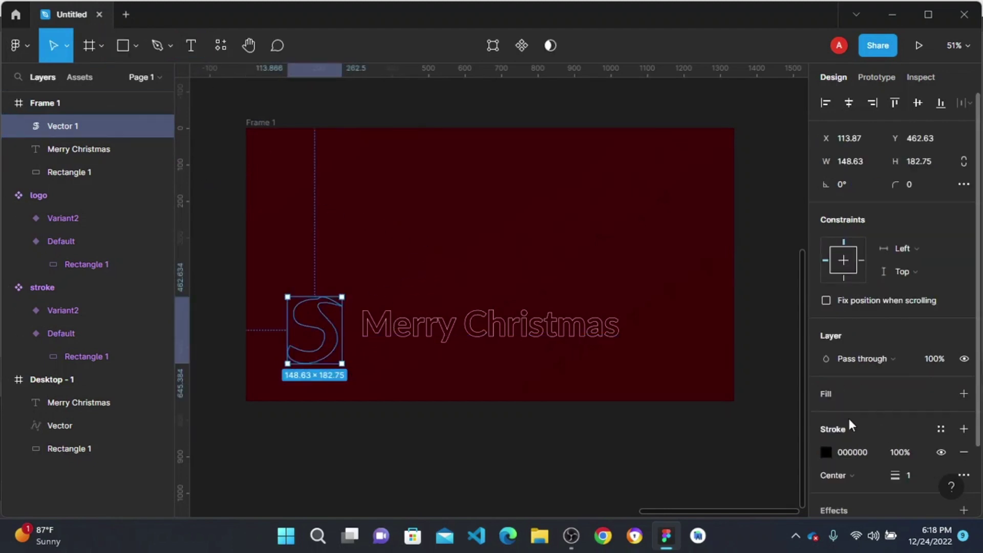
- Add a D9D9D9 fill to the S-shaped vector and set its layer blend mode to Overlay
{"action": "left_click", "coordinate": [848, 394]}
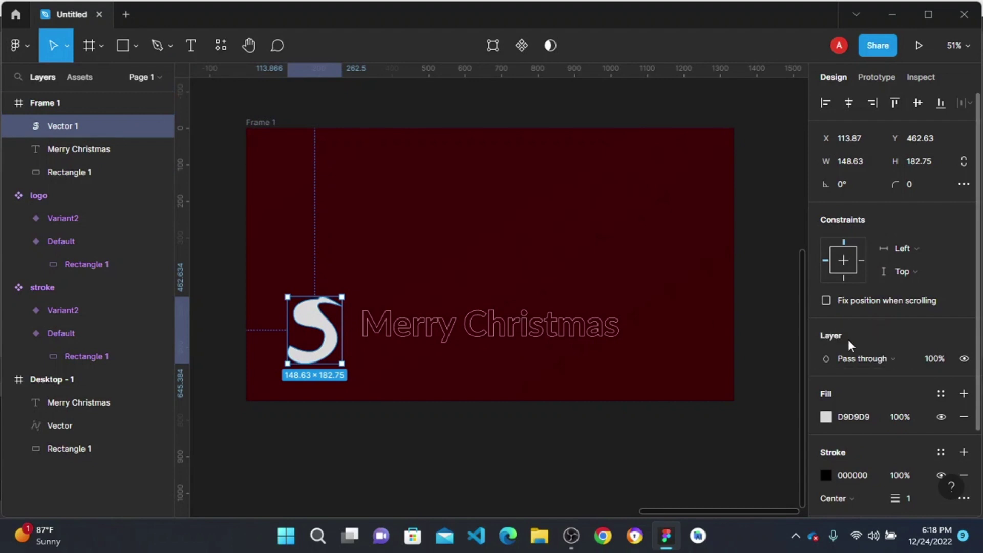
{"action": "left_click", "coordinate": [877, 358]}
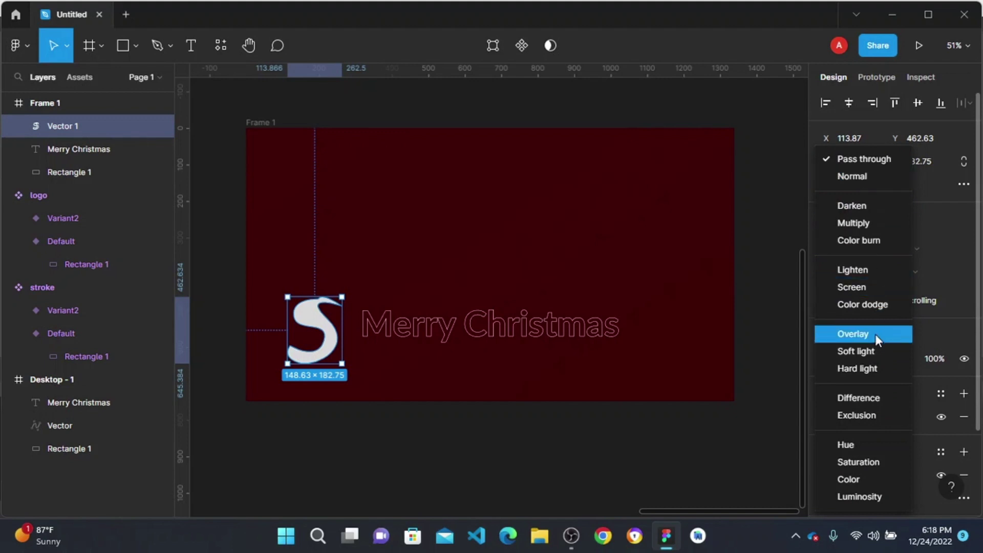
{"action": "left_click", "coordinate": [875, 339]}
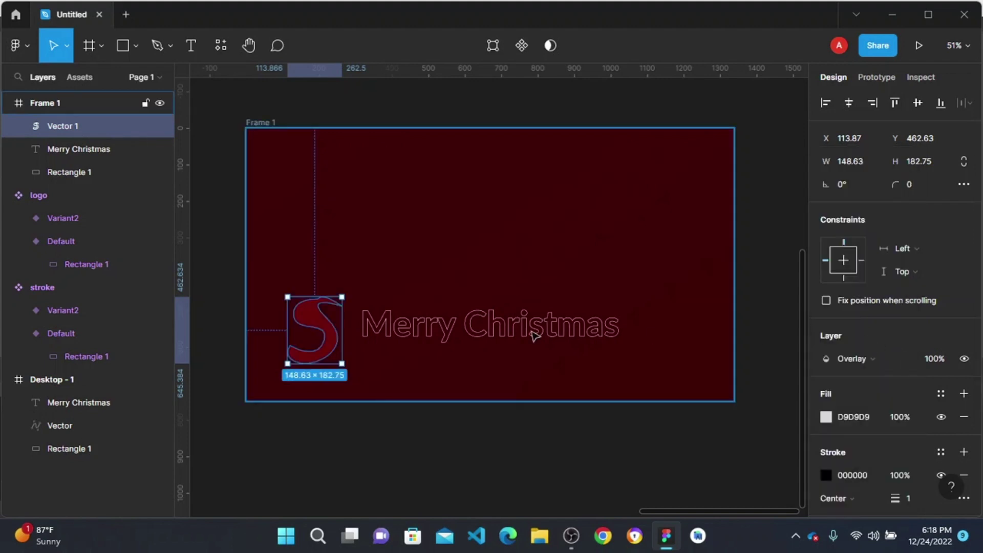
- Use the S-shaped vector as a mask and reorder the Merry Christmas text layer above it
{"action": "right_click", "coordinate": [312, 316]}
{"action": "left_click", "coordinate": [348, 325]}
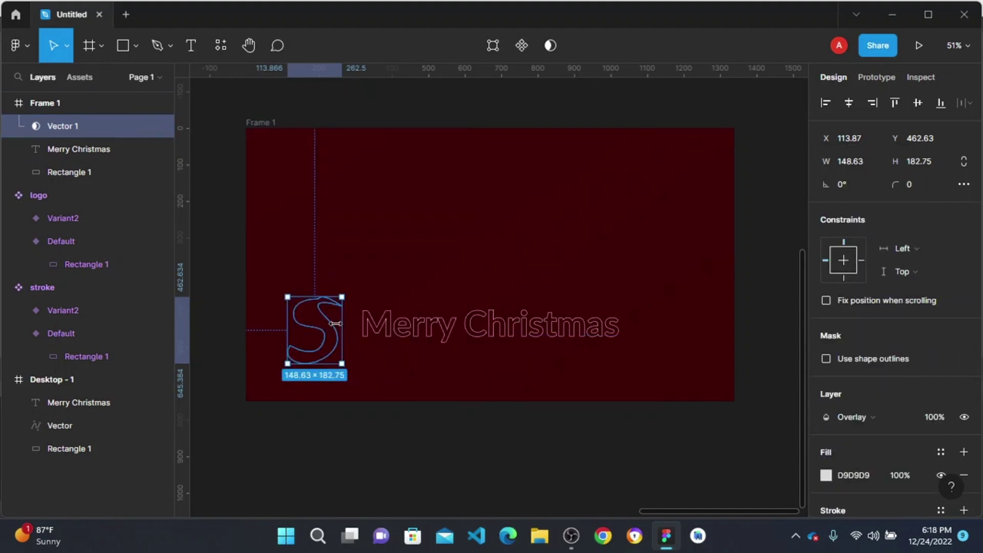
{"action": "left_click_drag", "start_coordinate": [91, 152], "coordinate": [93, 112]}
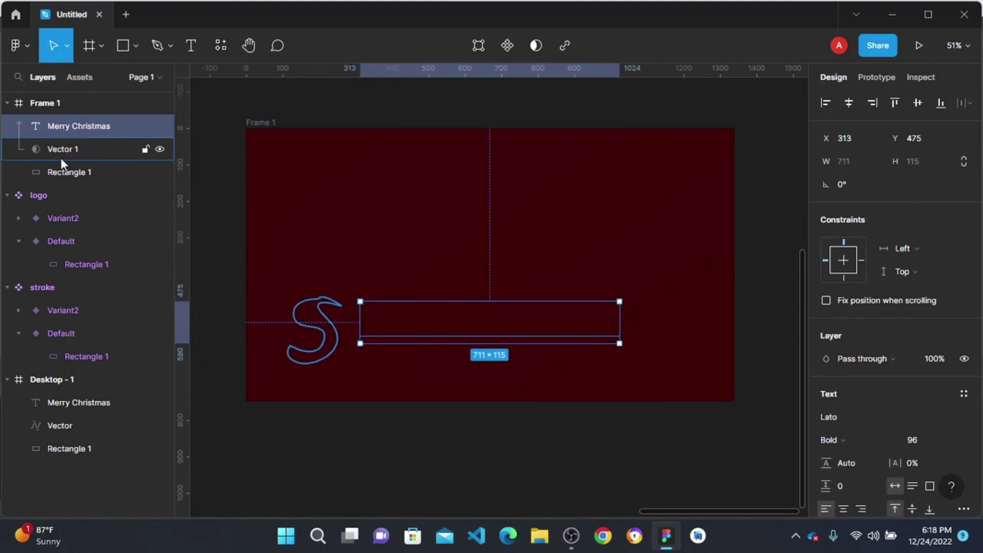
- Set the S-shaped mask's horizontal and vertical constraints to Center
{"action": "left_click", "coordinate": [326, 330]}
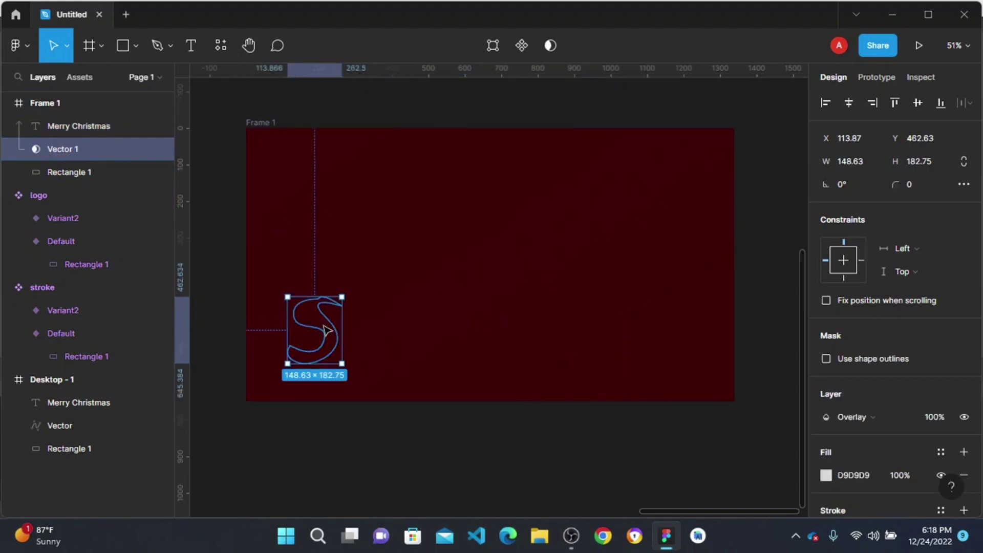
{"action": "left_click", "coordinate": [842, 258]}
{"action": "left_click", "coordinate": [845, 262]}
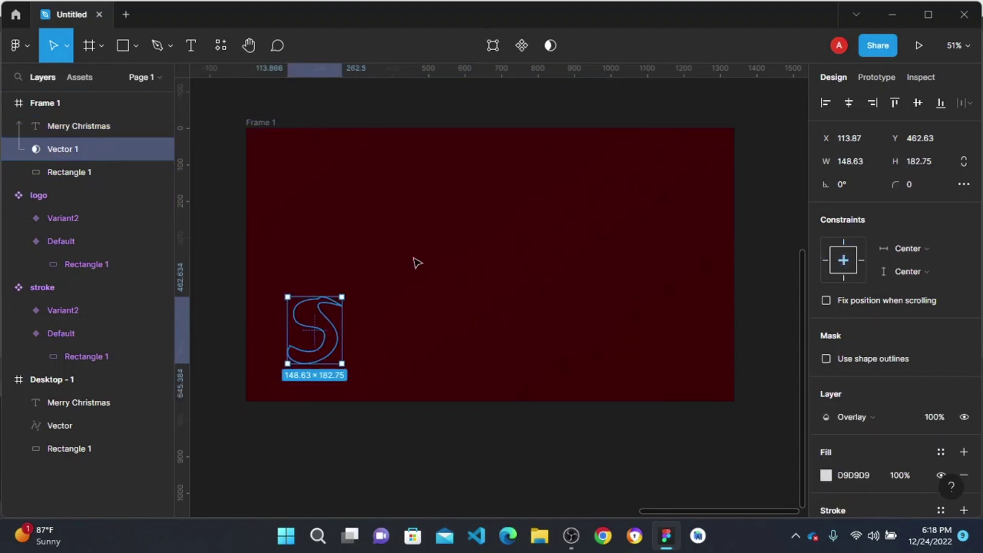
- Remove the dark red fill from Frame 1
{"action": "left_click", "coordinate": [257, 123]}
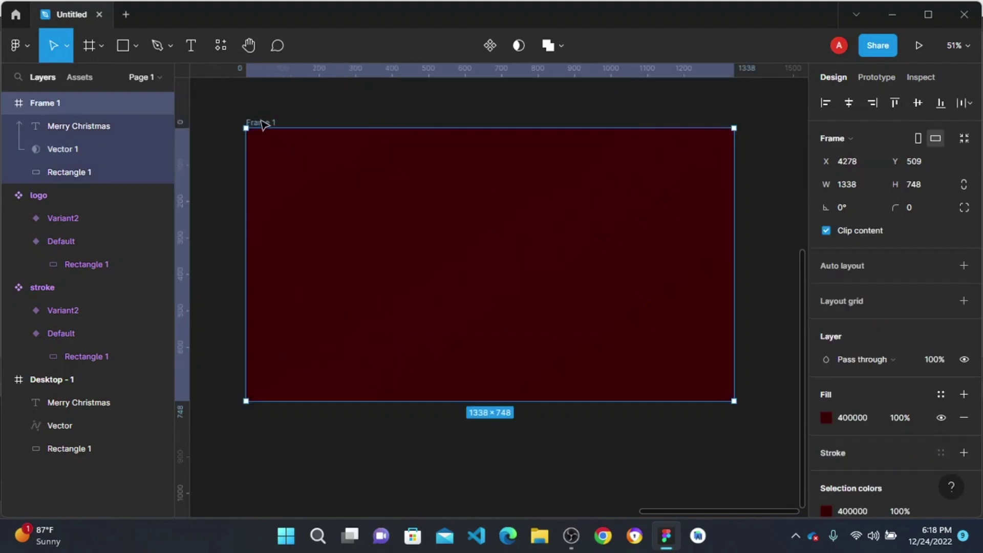
{"action": "left_click", "coordinate": [389, 233]}
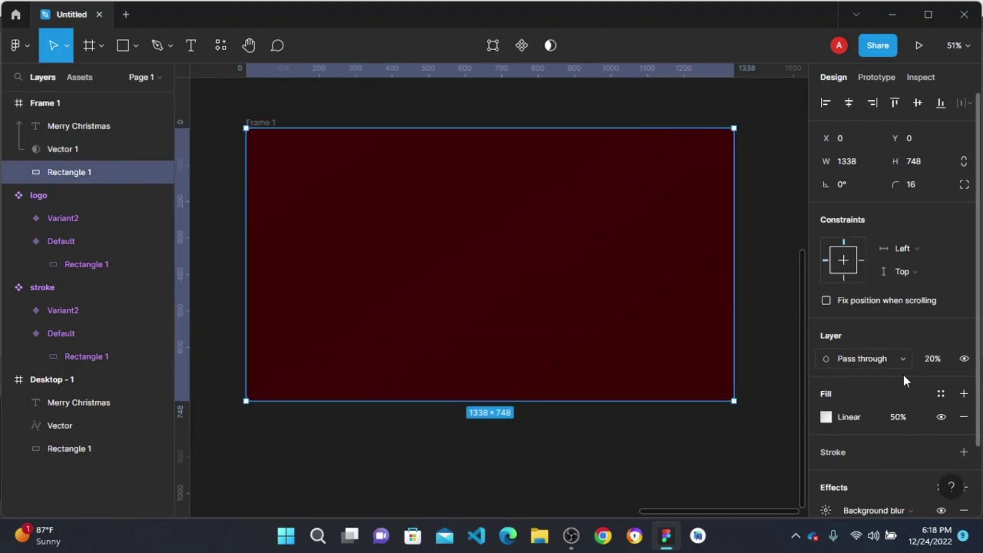
{"action": "scroll", "coordinate": [901, 430], "scroll_direction": "down", "scroll_amount": 2}
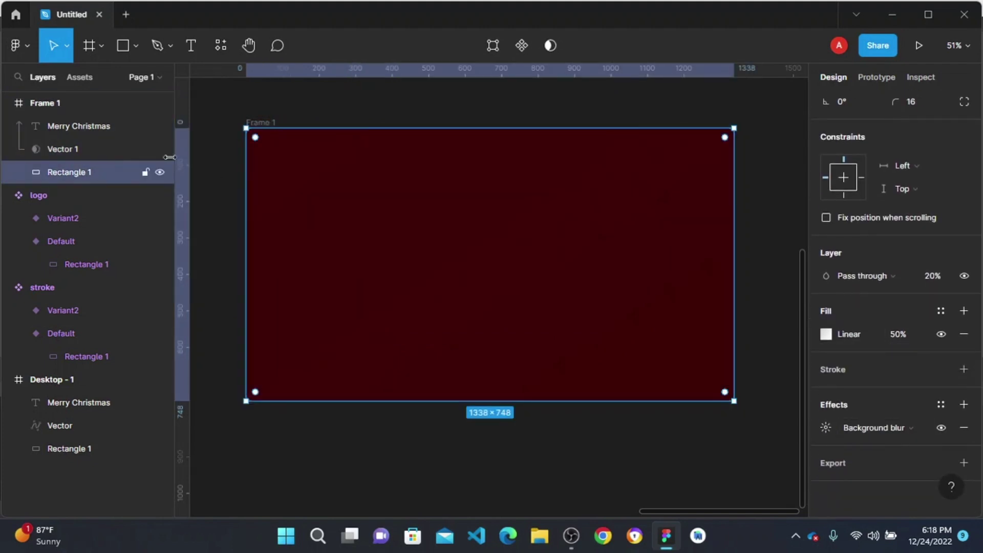
{"action": "left_click", "coordinate": [56, 108]}
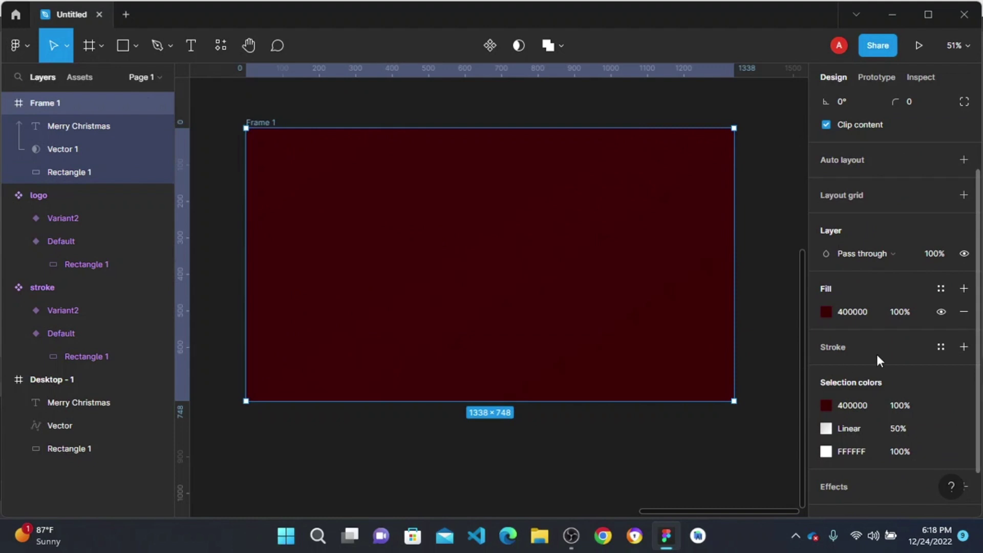
{"action": "left_click", "coordinate": [963, 312]}
{"action": "scroll", "coordinate": [359, 274], "scroll_direction": "down", "scroll_amount": 3}
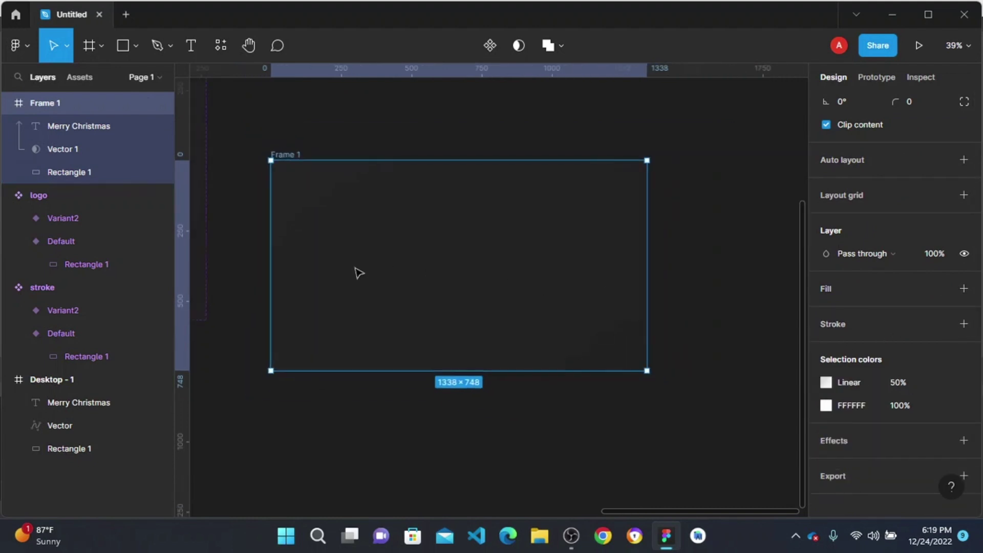
- Convert Frame 1 into a component and add a second variant, keeping the name Variant2
{"action": "left_click", "coordinate": [491, 46]}
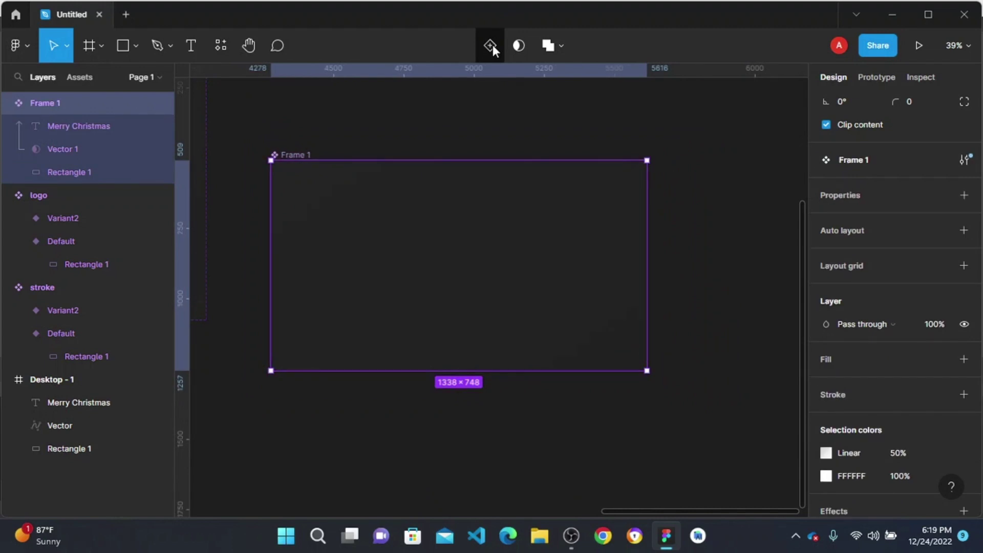
{"action": "left_click", "coordinate": [491, 46]}
{"action": "scroll", "coordinate": [394, 302], "scroll_direction": "down", "scroll_amount": 2}
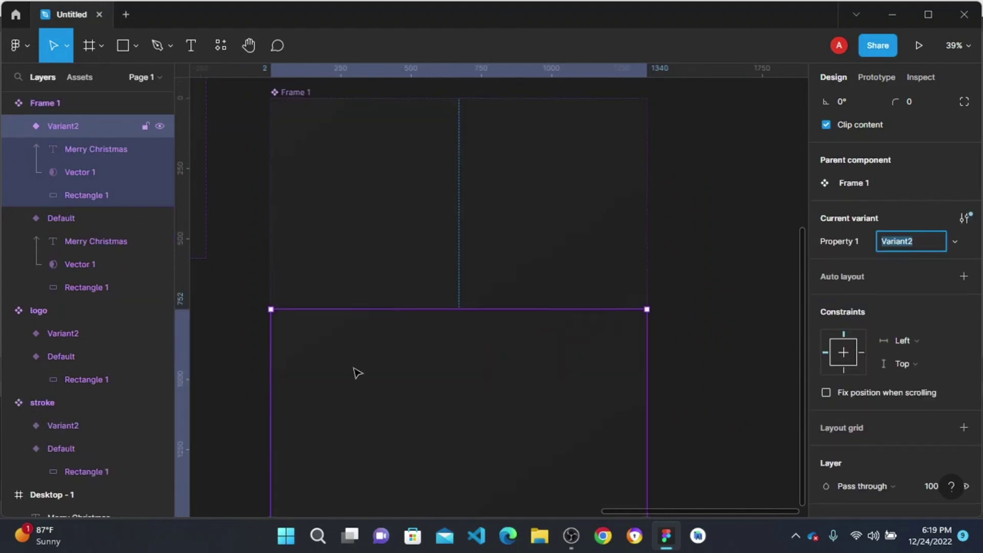
{"action": "key", "text": "Return"}
{"action": "scroll", "coordinate": [496, 368], "scroll_direction": "down", "scroll_amount": 1}
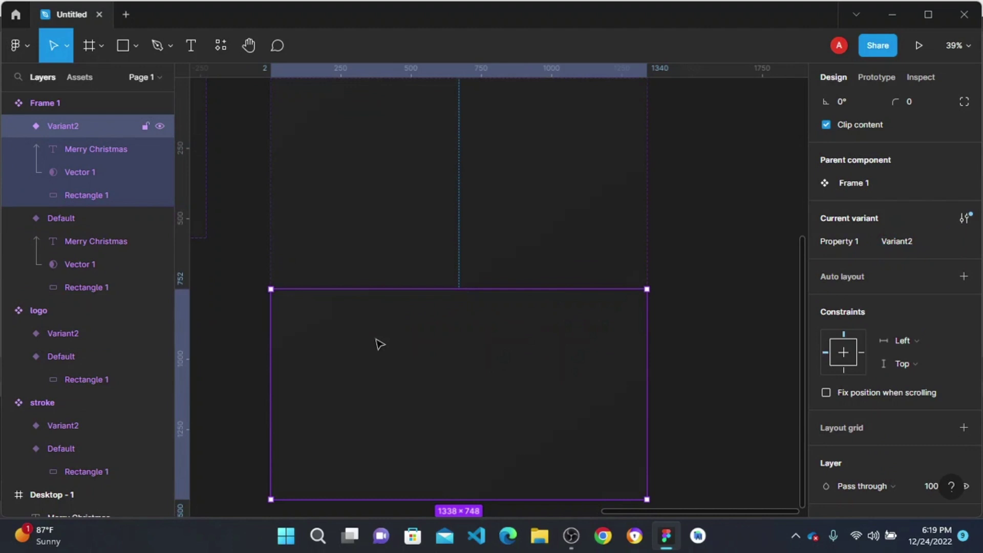
- Move the S-shaped mask in Variant2 horizontally past the end of the Merry Christmas text, to about X 1084
{"action": "left_click", "coordinate": [84, 172]}
{"action": "scroll", "coordinate": [373, 321], "scroll_direction": "down", "scroll_amount": 4}
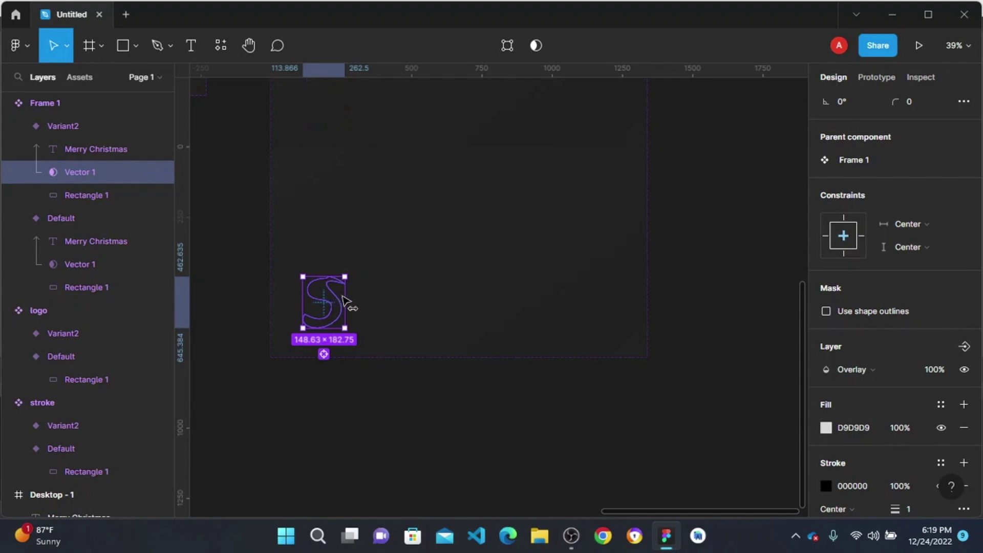
{"action": "left_click_drag", "start_coordinate": [342, 297], "coordinate": [602, 306]}
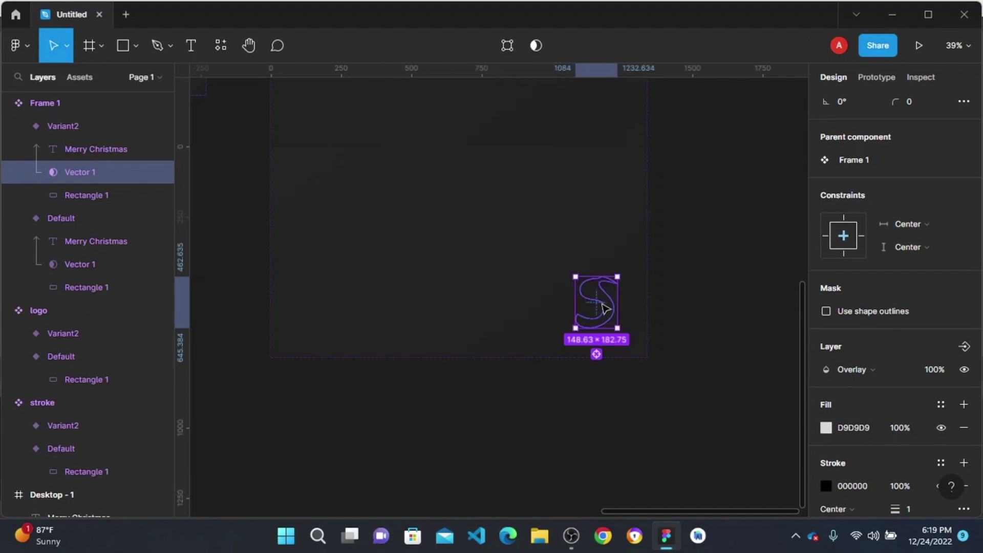
- Add a prototype interaction from Frame 1's Default variant that changes to Variant2 while hovering
{"action": "scroll", "coordinate": [384, 263], "scroll_direction": "down", "scroll_amount": 4}
{"action": "scroll", "coordinate": [384, 264], "scroll_direction": "up", "scroll_amount": 3}
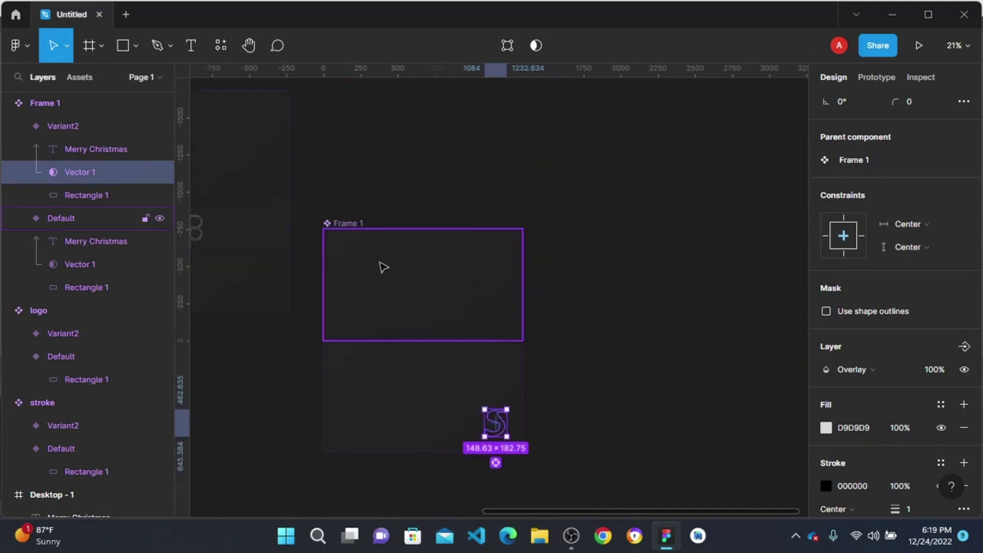
{"action": "left_click", "coordinate": [364, 253]}
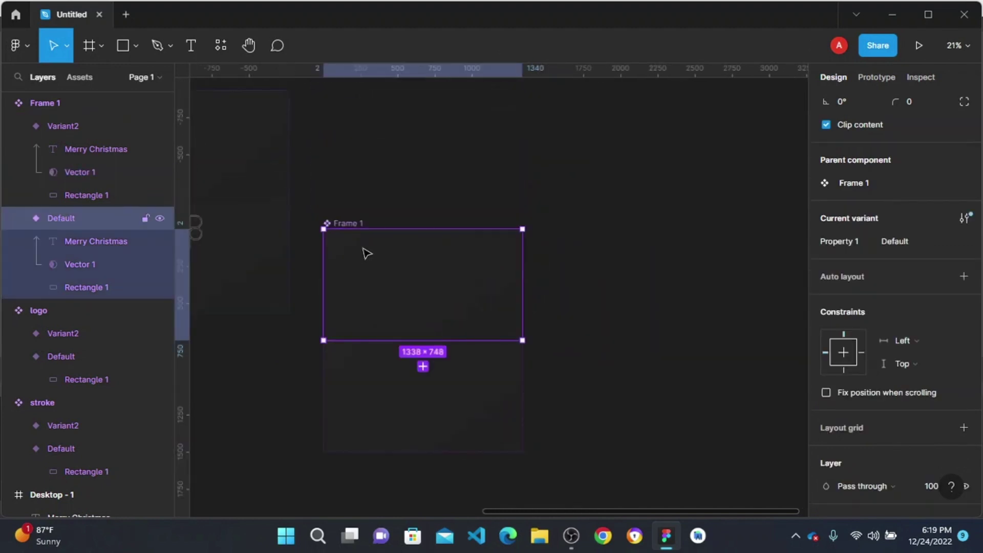
{"action": "left_click", "coordinate": [884, 82]}
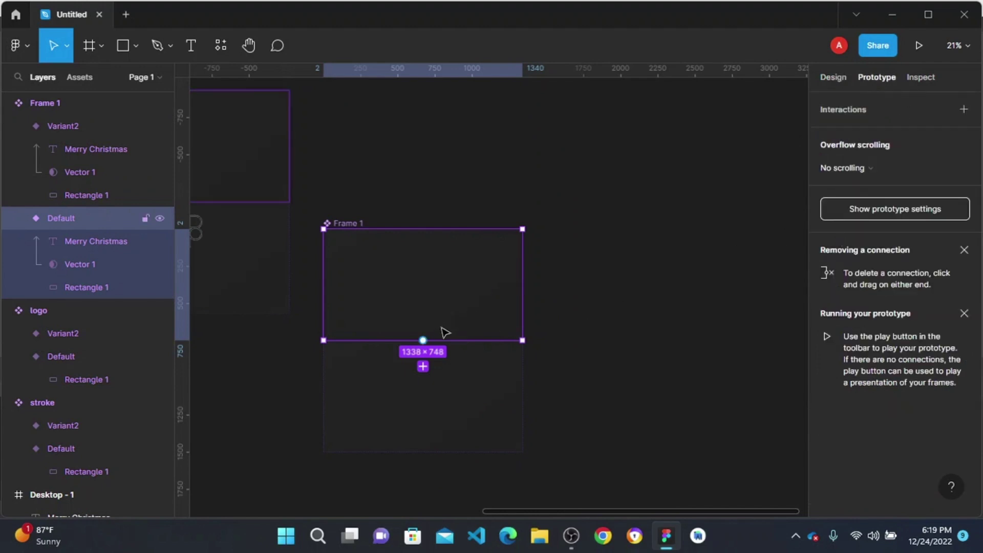
{"action": "left_click", "coordinate": [423, 367]}
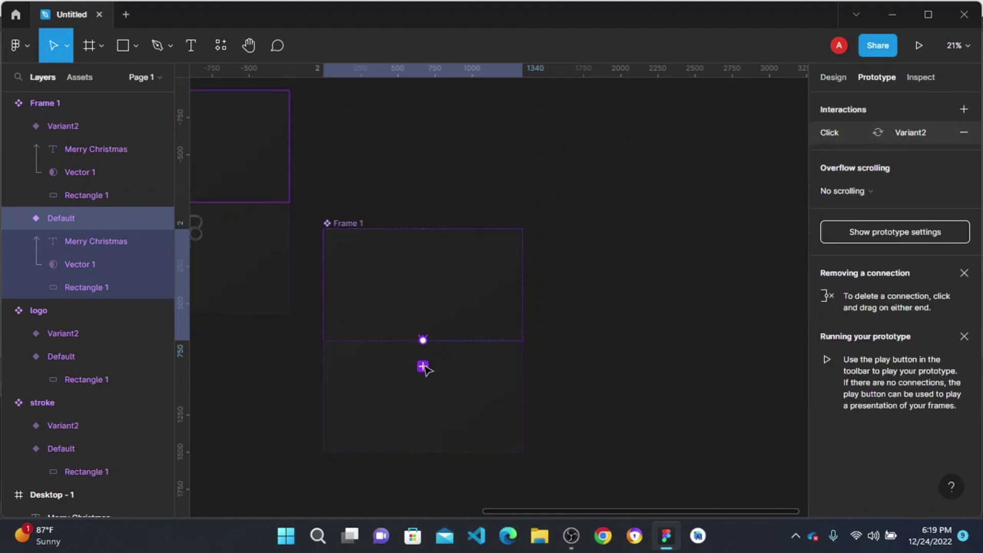
{"action": "left_click", "coordinate": [712, 162]}
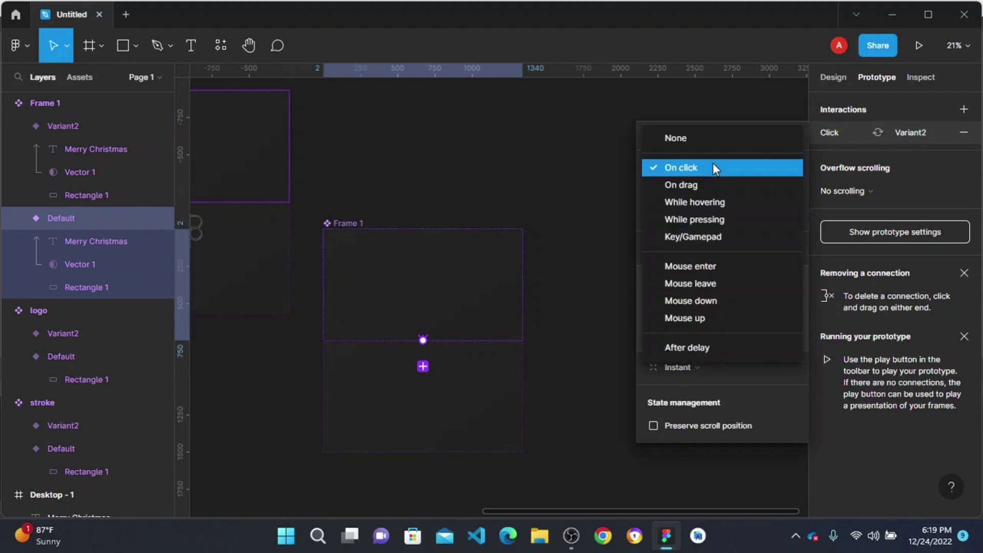
{"action": "left_click", "coordinate": [718, 205]}
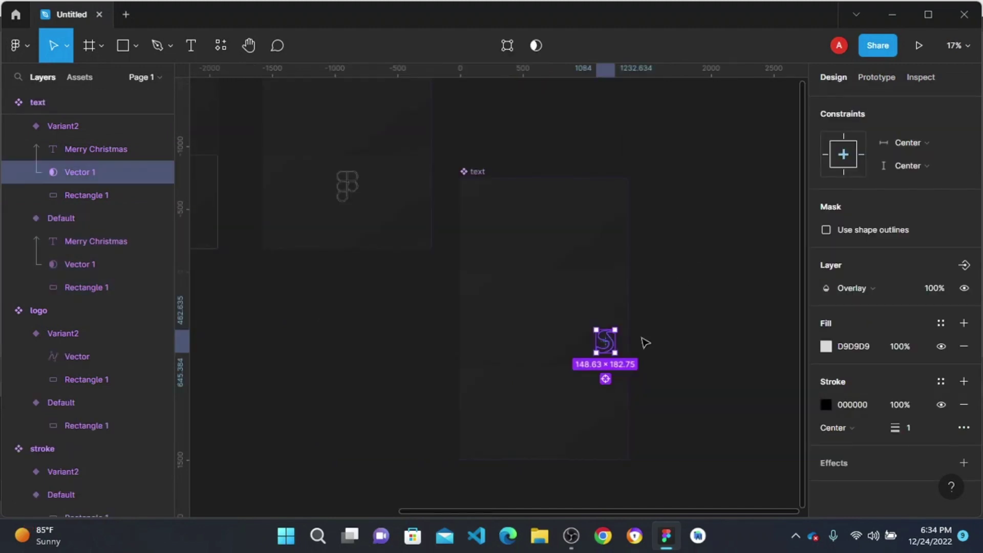
- Move the S-shaped mask in Variant2 back to the start of the text, about X 114, and duplicate Variant2 as a third variant
{"action": "left_click_drag", "start_coordinate": [606, 349], "coordinate": [488, 352]}
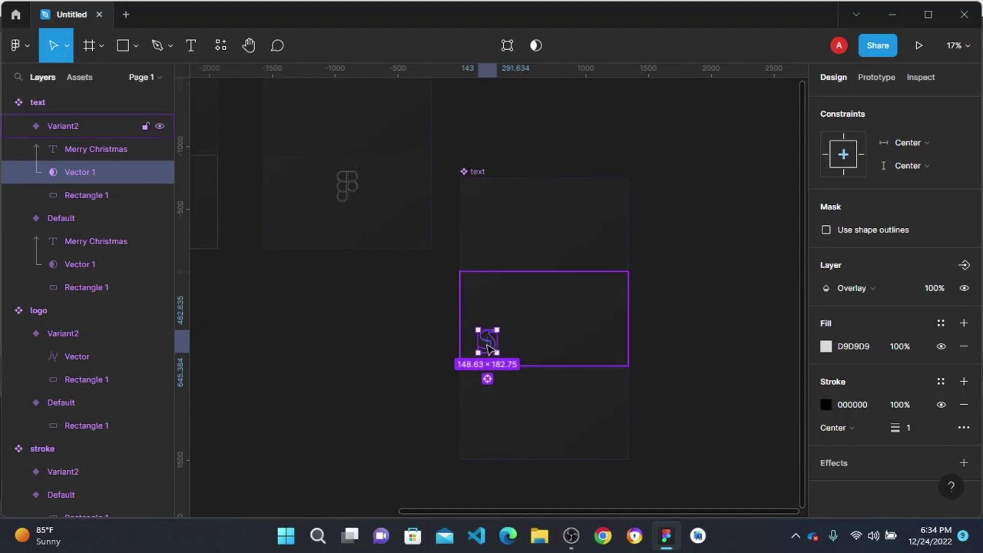
{"action": "left_click", "coordinate": [515, 407]}
{"action": "key", "text": "ctrl+d"}
- Move the S-shaped mask in Variant3 horizontally past the end of the text, to about X 1101
{"action": "left_click", "coordinate": [66, 172]}
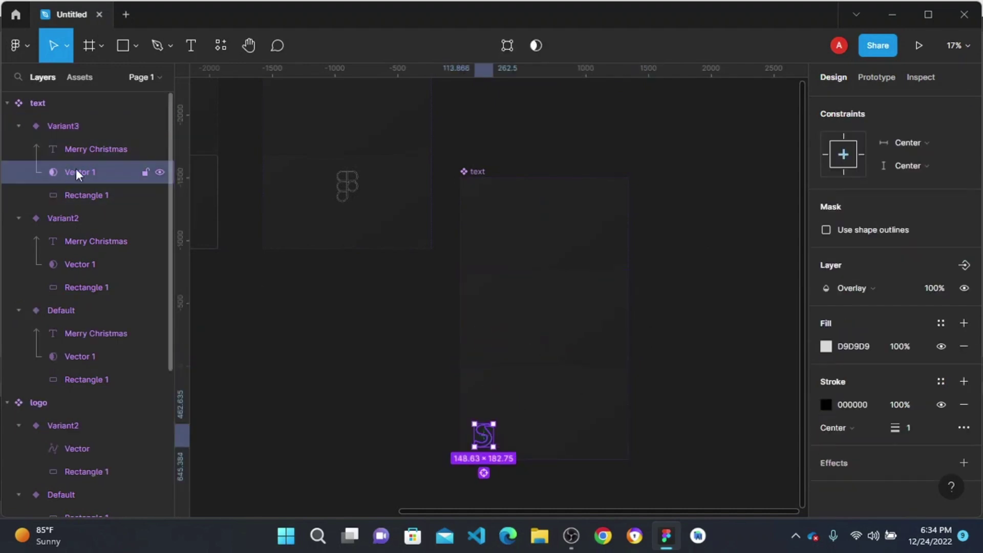
{"action": "left_click_drag", "start_coordinate": [552, 433], "coordinate": [613, 439]}
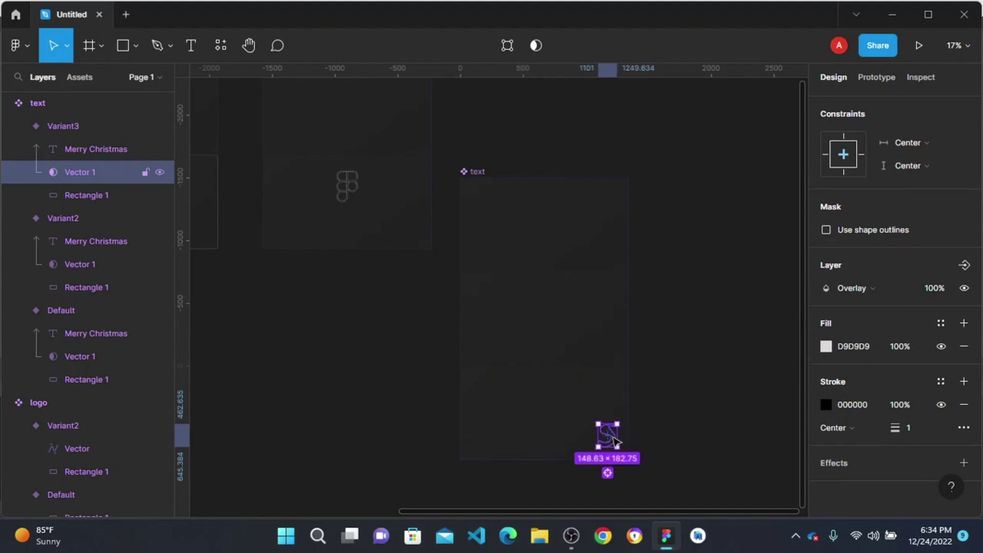
- Examine the text component's Default, Variant2 and Variant3 in turn, including Variant2's prototype interaction
{"action": "left_click", "coordinate": [544, 215]}
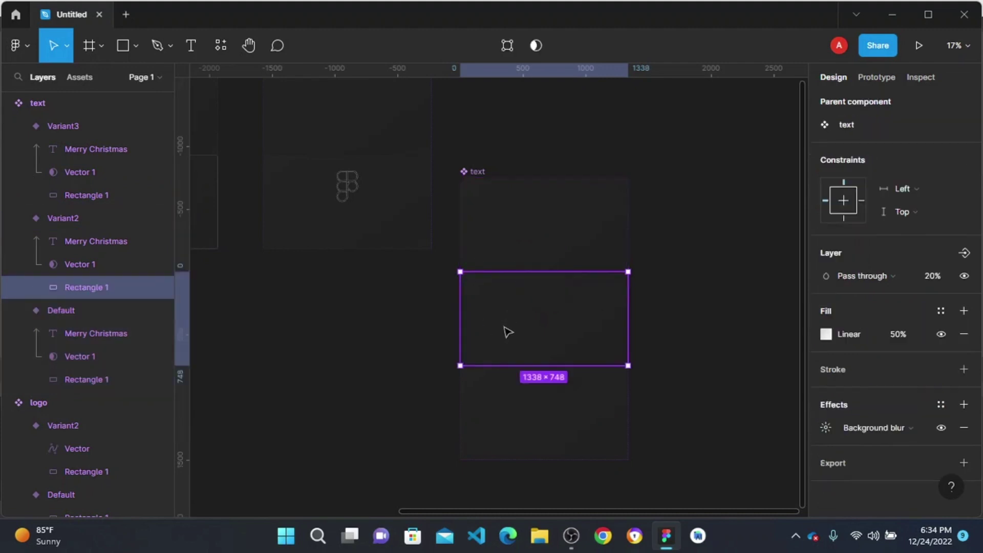
{"action": "double_click", "coordinate": [506, 331]}
{"action": "left_click", "coordinate": [490, 233]}
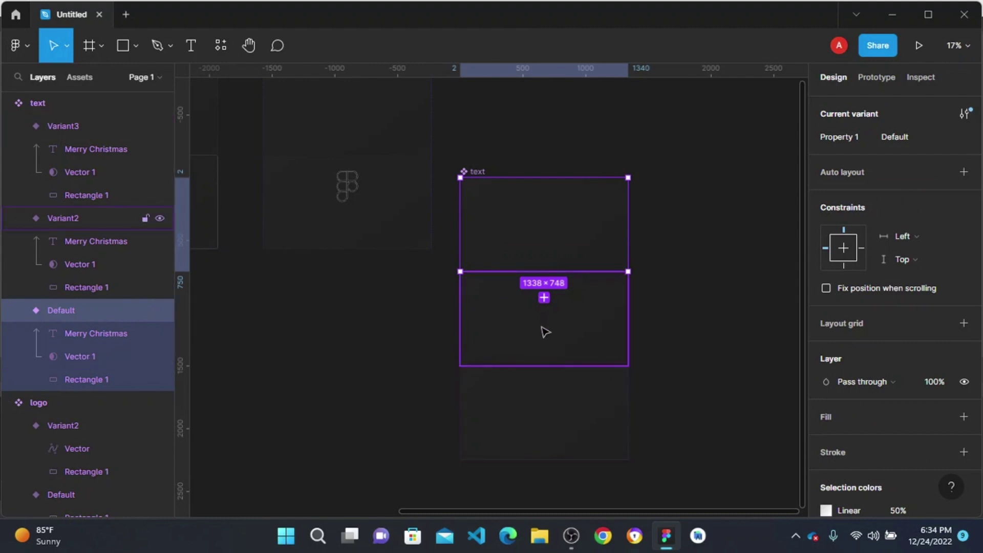
{"action": "left_click", "coordinate": [519, 420]}
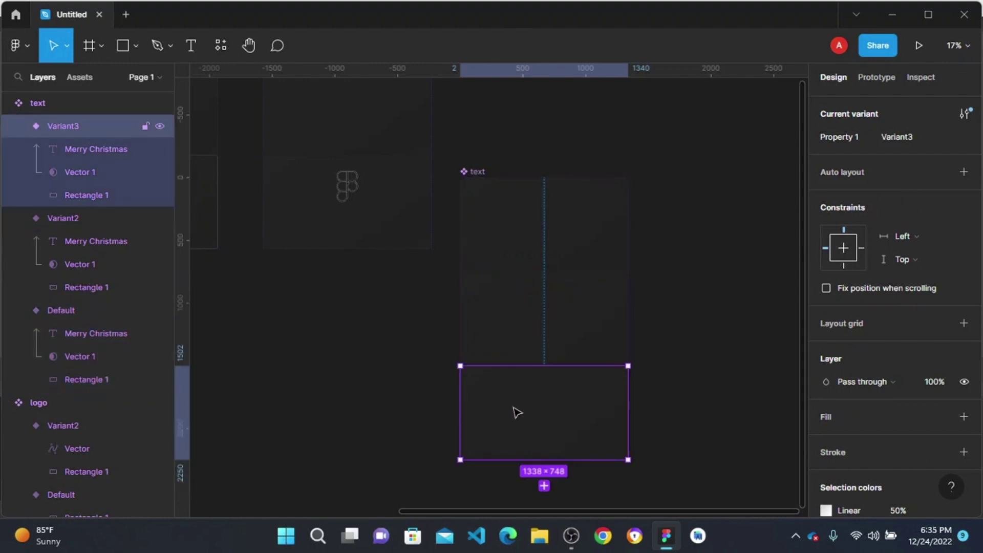
{"action": "double_click", "coordinate": [505, 335]}
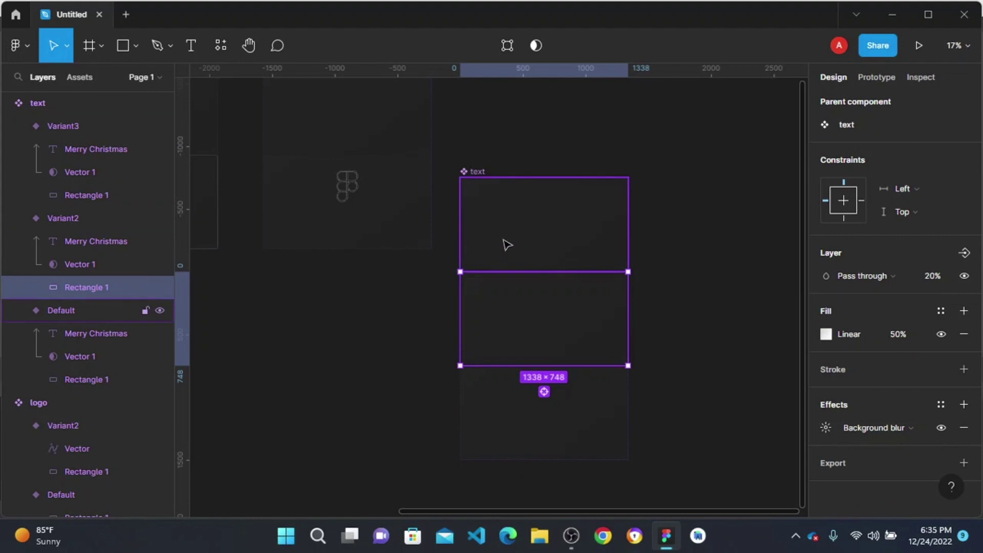
{"action": "left_click", "coordinate": [504, 244]}
{"action": "double_click", "coordinate": [507, 314]}
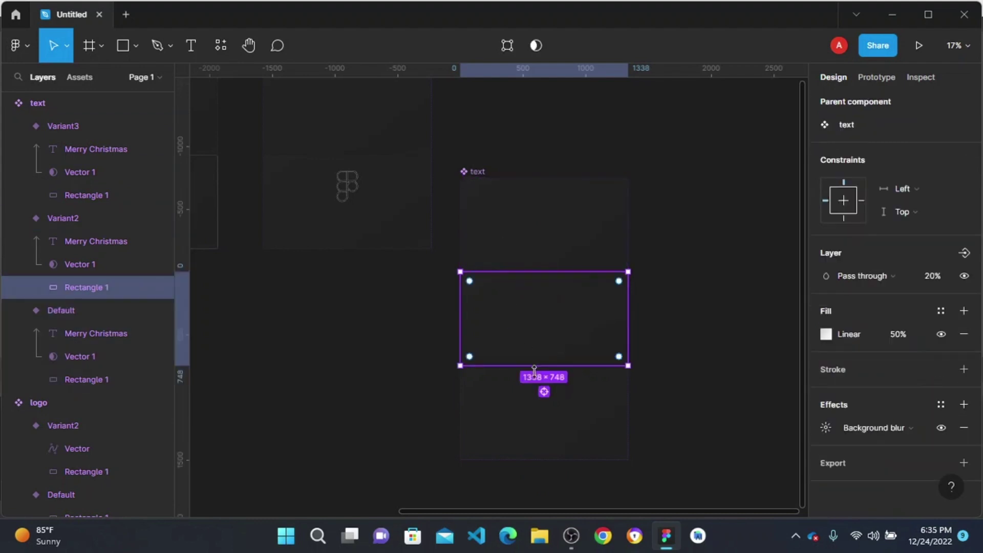
{"action": "left_click", "coordinate": [891, 79]}
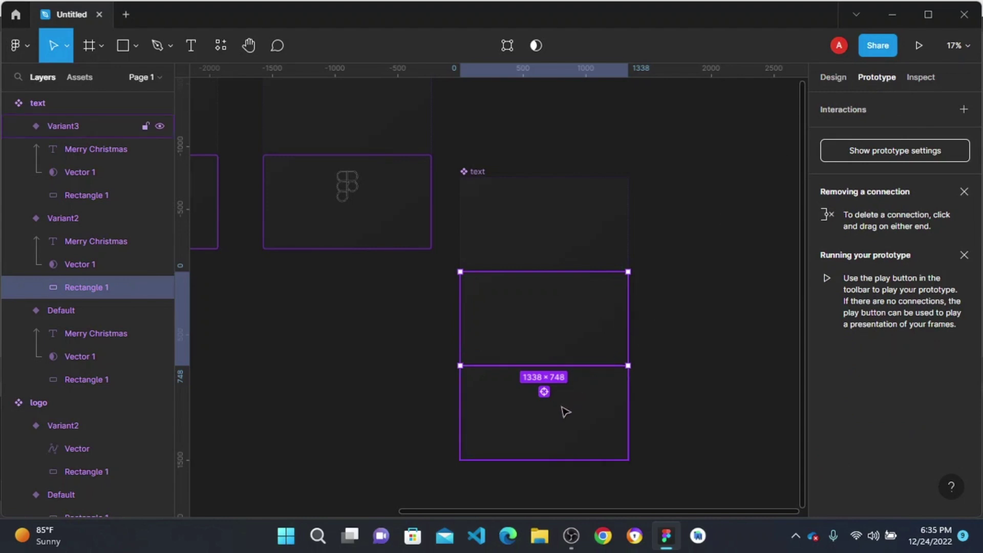
{"action": "left_click", "coordinate": [566, 410]}
{"action": "left_click", "coordinate": [554, 329]}
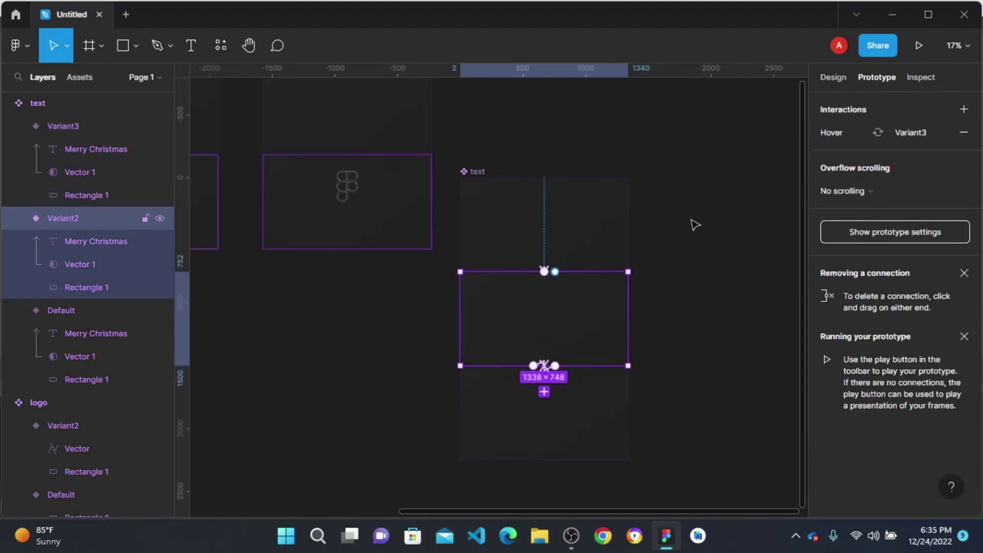
- Change the trigger of Variant3's interaction with Variant2 to After delay
{"action": "left_click", "coordinate": [506, 423]}
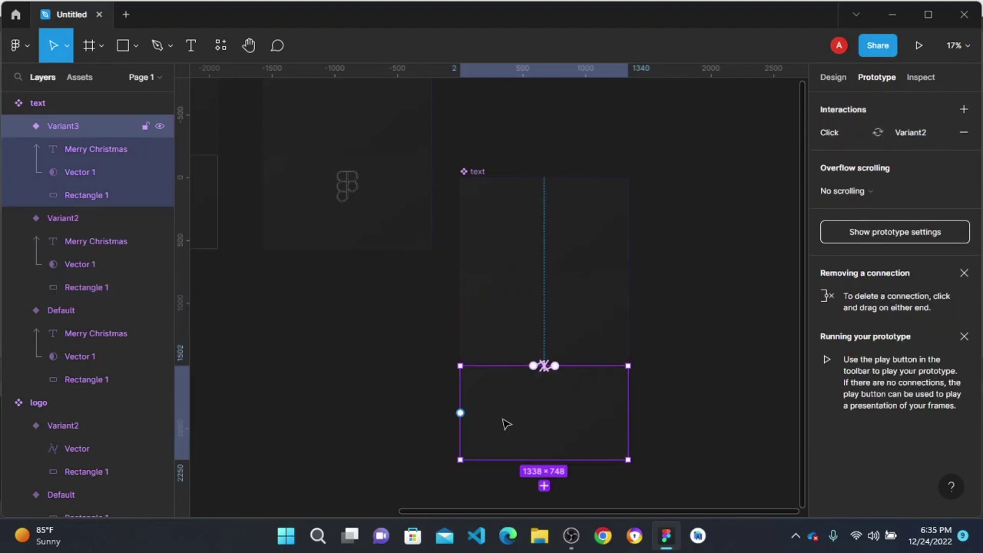
{"action": "left_click", "coordinate": [876, 129]}
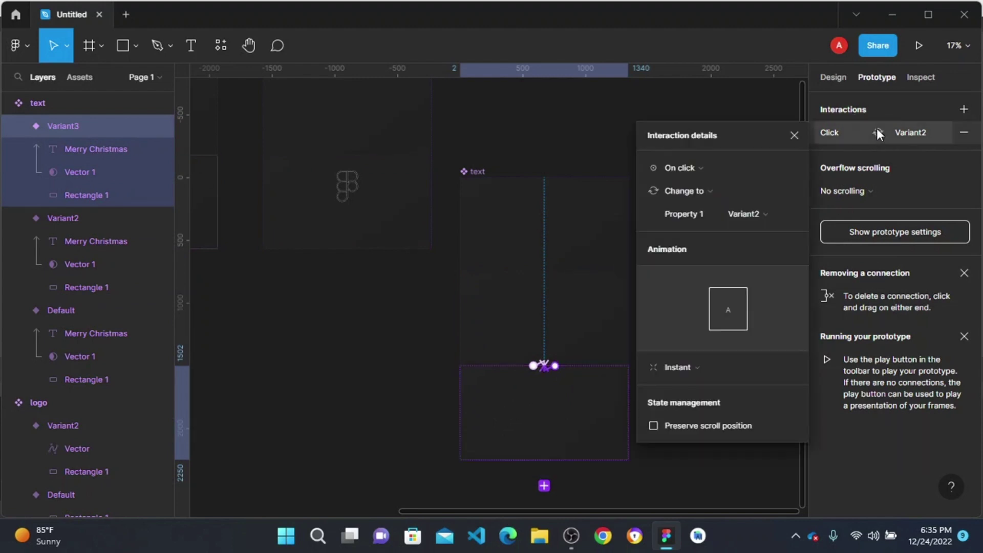
{"action": "left_click", "coordinate": [780, 173]}
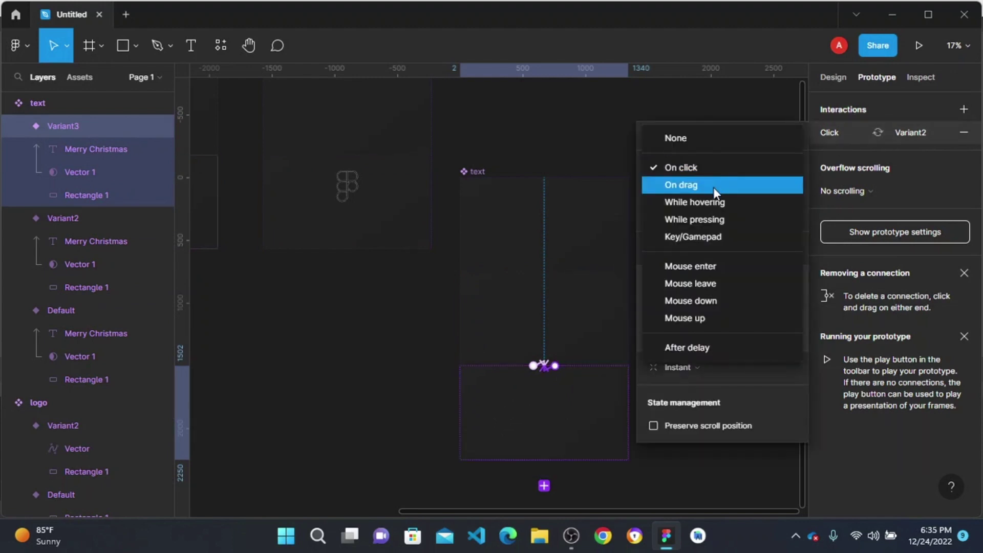
{"action": "left_click", "coordinate": [707, 348]}
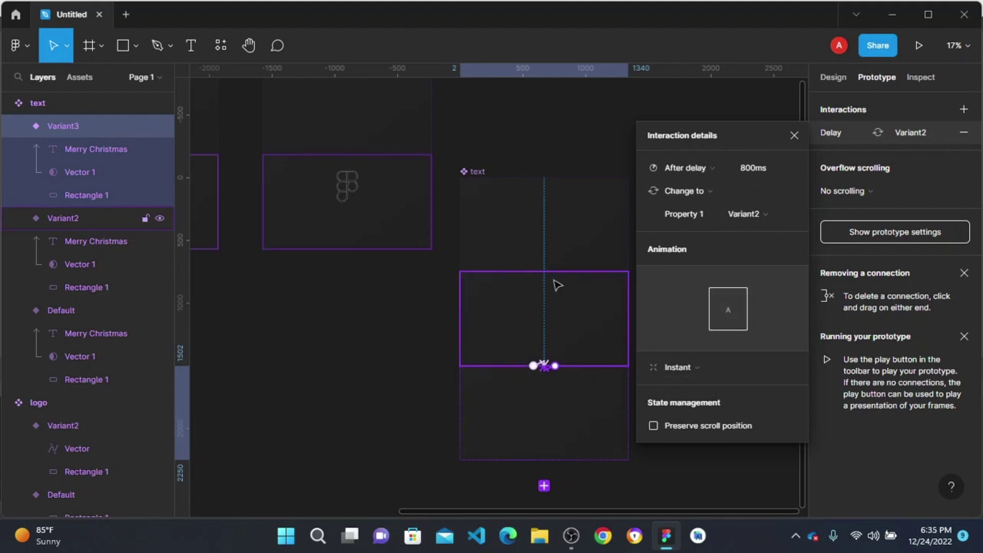
- Change the trigger of the Default variant's interaction with Variant2 to Mouse enter
{"action": "left_click", "coordinate": [566, 241]}
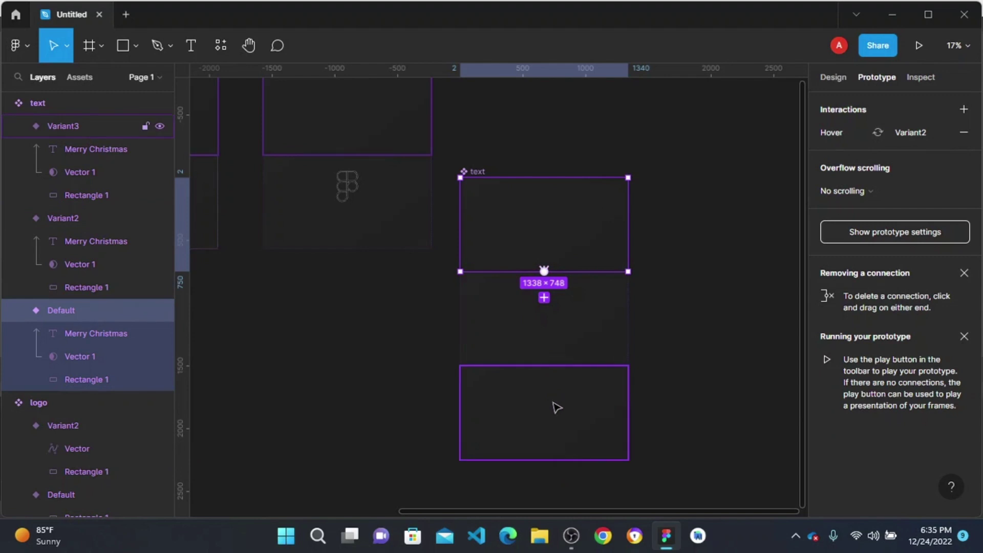
{"action": "left_click", "coordinate": [557, 408]}
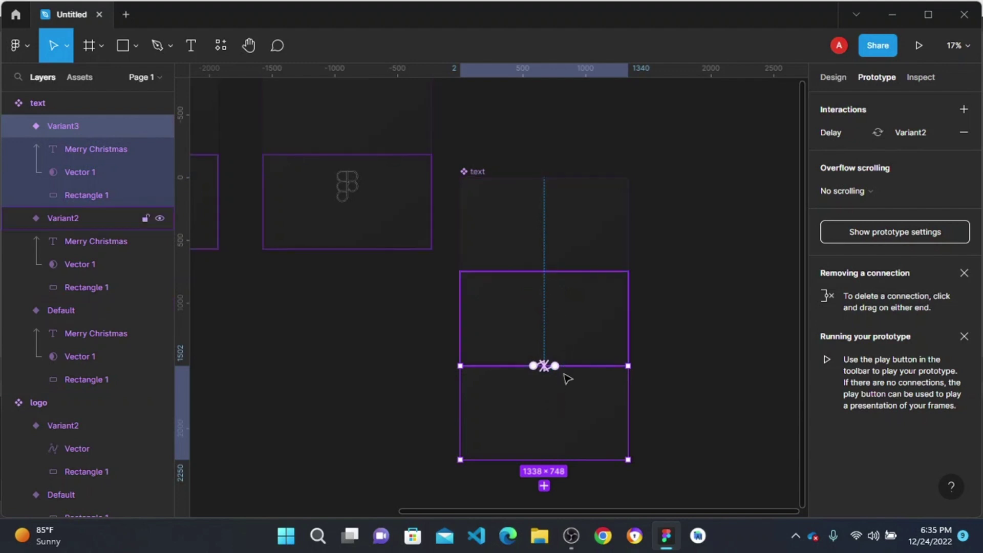
{"action": "left_click", "coordinate": [563, 256]}
{"action": "left_click", "coordinate": [555, 373]}
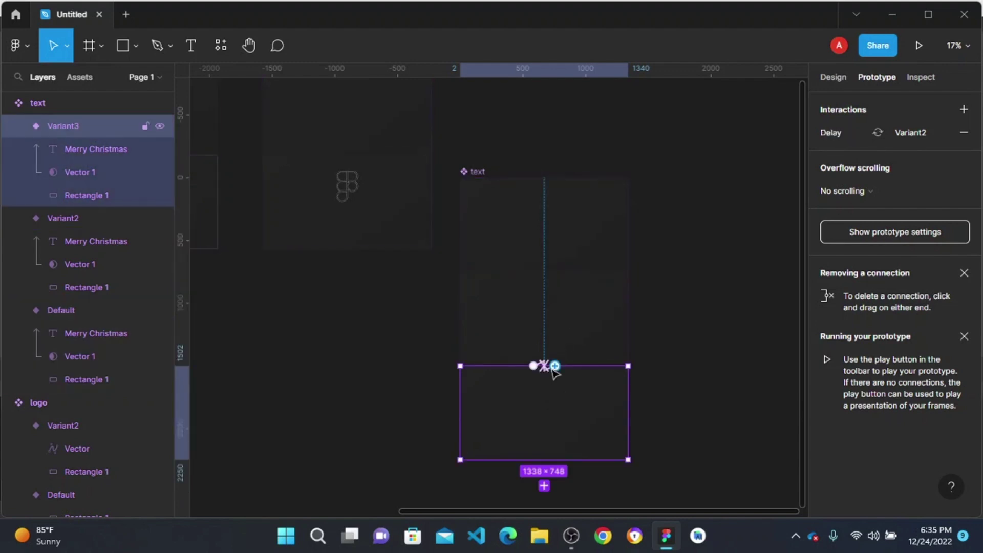
{"action": "left_click", "coordinate": [571, 312]}
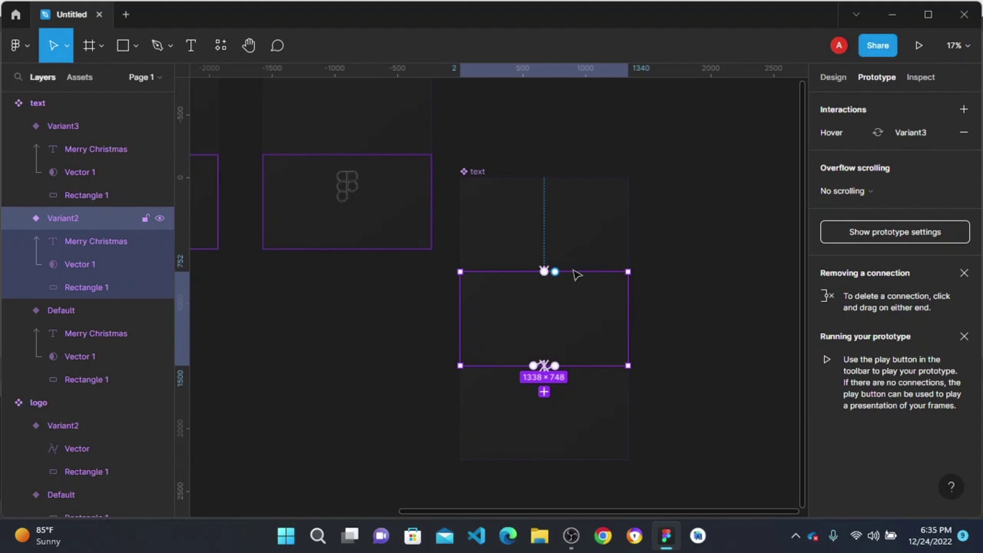
{"action": "left_click", "coordinate": [573, 247]}
{"action": "left_click", "coordinate": [849, 133]}
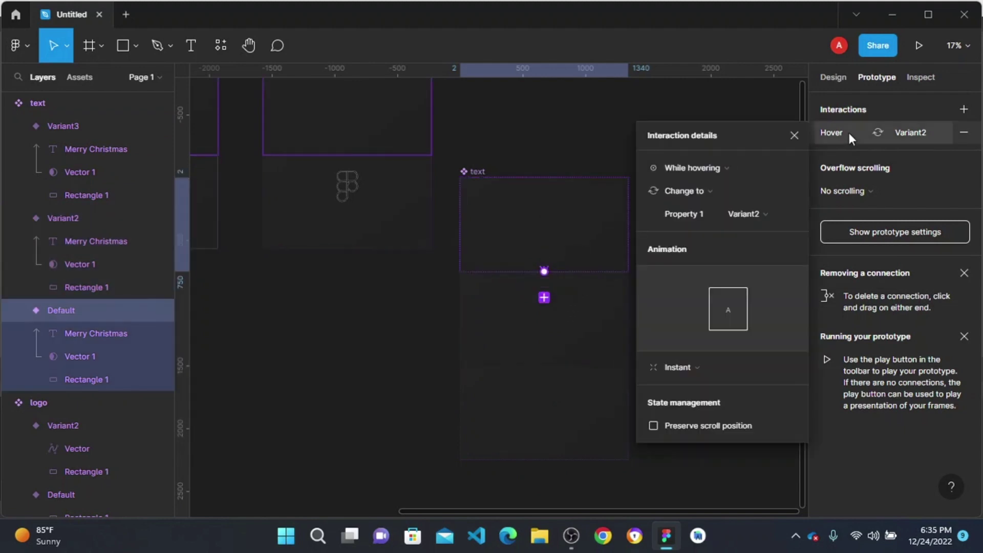
{"action": "left_click", "coordinate": [722, 169]}
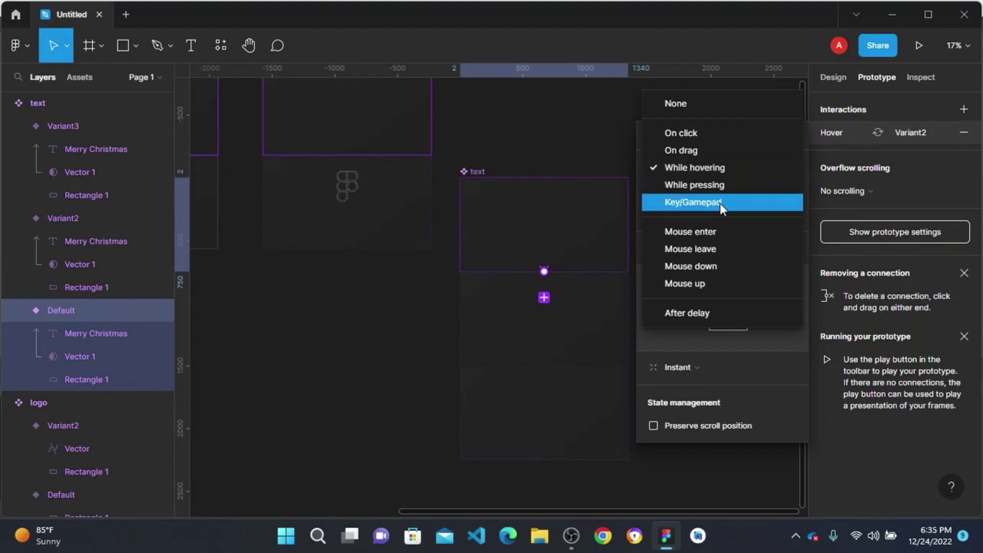
{"action": "left_click", "coordinate": [713, 235]}
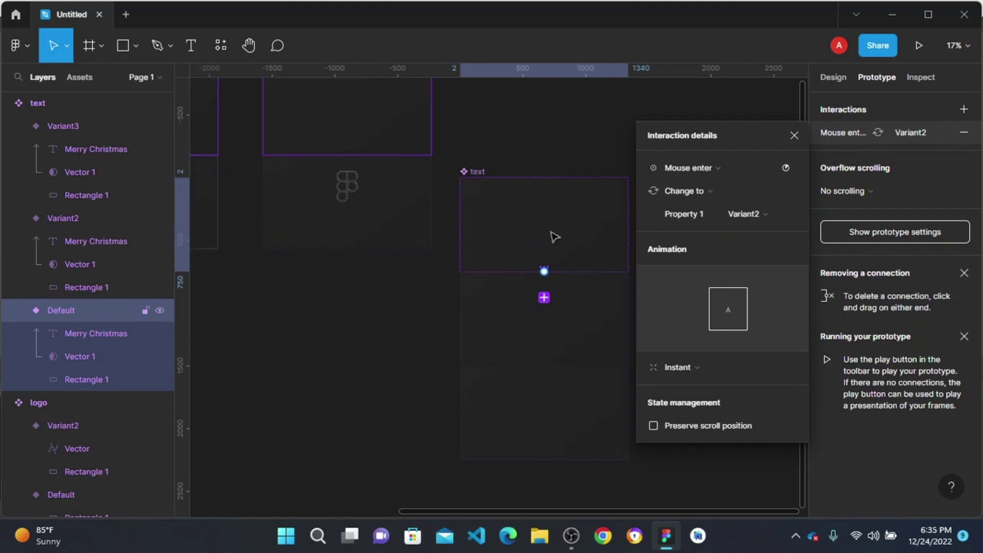
- Set the delay of Variant3's interaction with Variant2 to 120 ms
{"action": "left_click", "coordinate": [570, 317]}
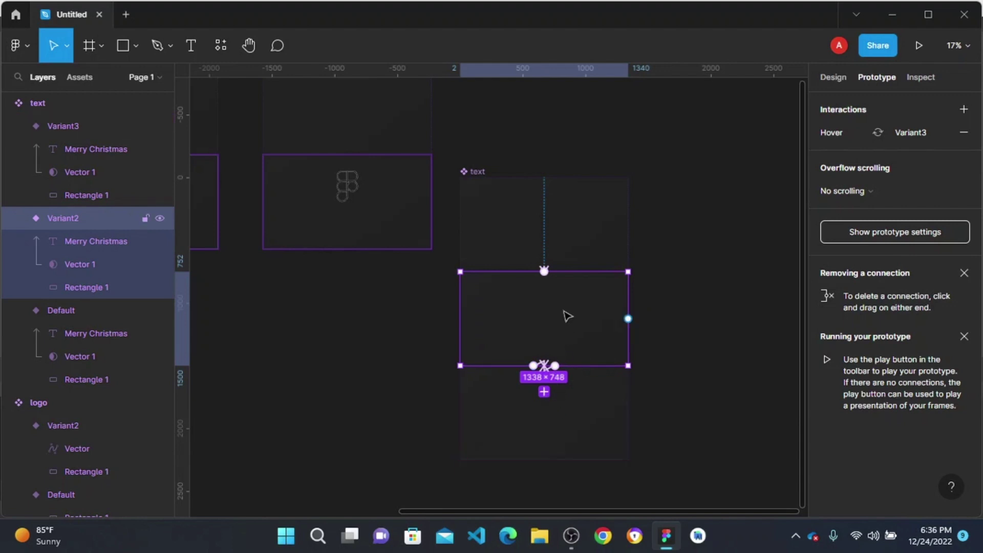
{"action": "left_click", "coordinate": [569, 381]}
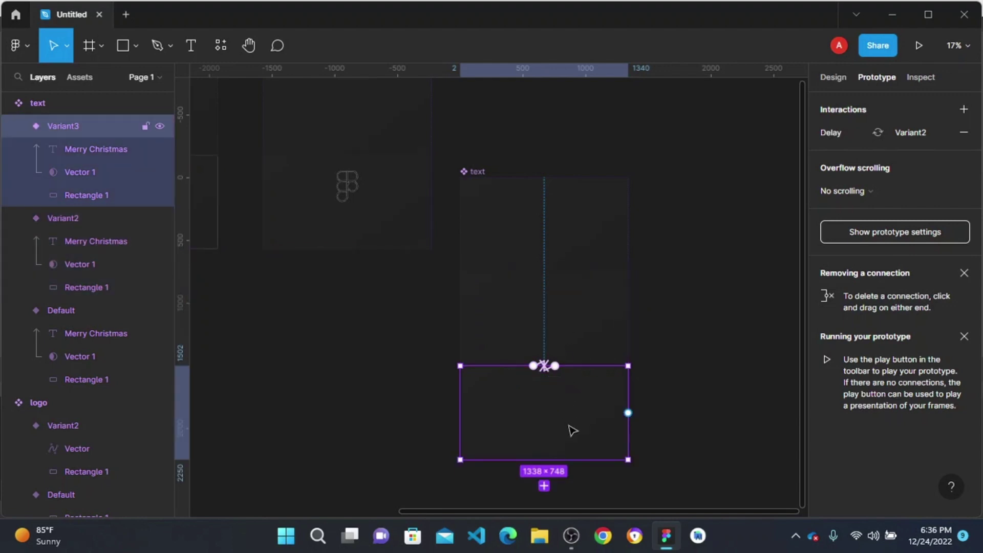
{"action": "left_click", "coordinate": [841, 134]}
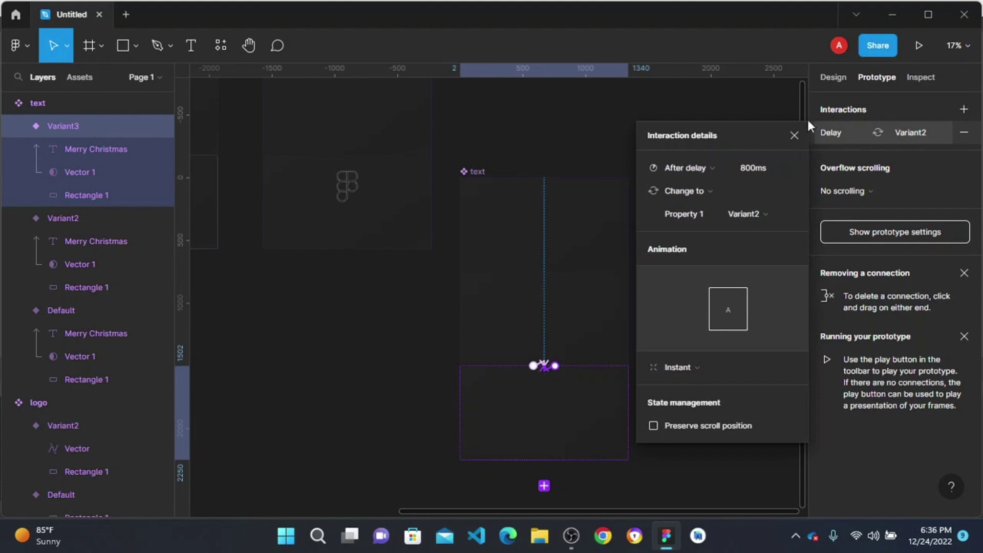
{"action": "left_click", "coordinate": [787, 160]}
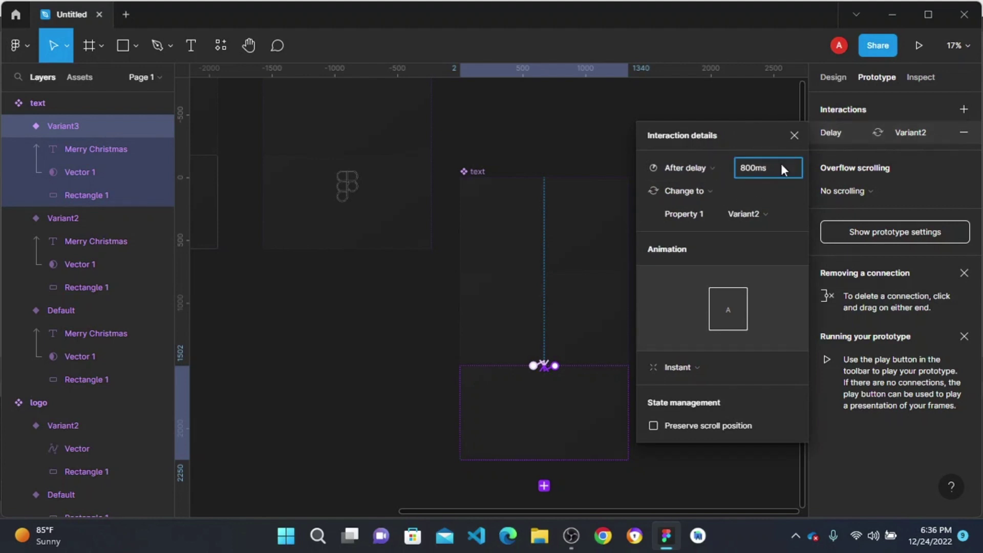
{"action": "double_click", "coordinate": [782, 167]}
{"action": "type", "text": "1"}
{"action": "type", "text": "20"}
{"action": "key", "text": "Return"}
{"action": "left_click", "coordinate": [576, 150]}
- Check the settings of Variant2's hover interaction with Variant3 and bring all the frames and components into view
{"action": "left_click", "coordinate": [575, 333]}
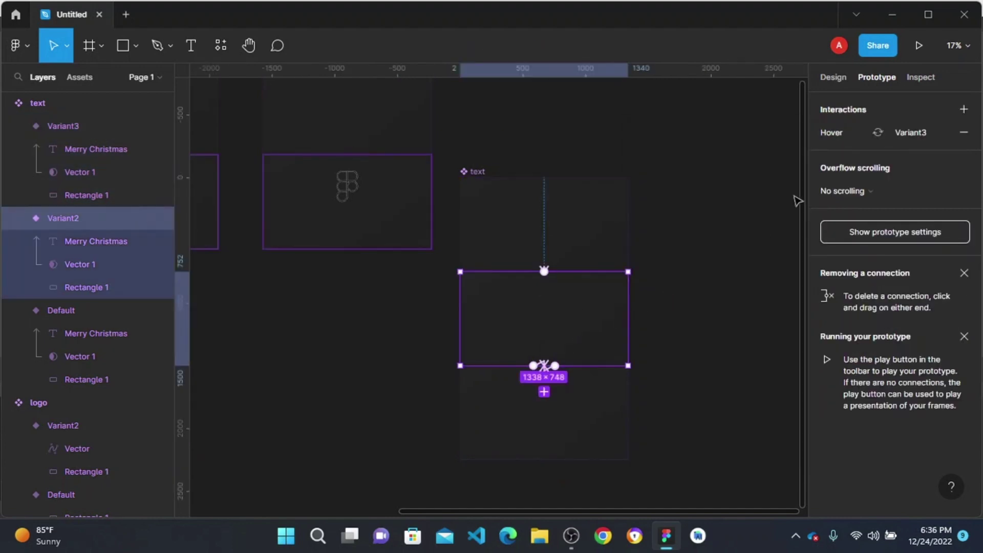
{"action": "left_click", "coordinate": [847, 137]}
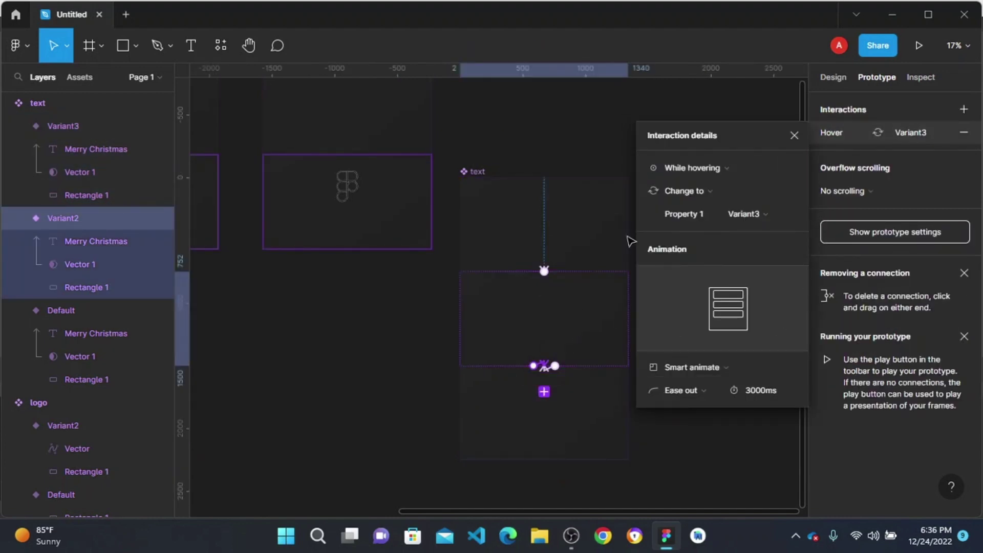
{"action": "left_click", "coordinate": [571, 145]}
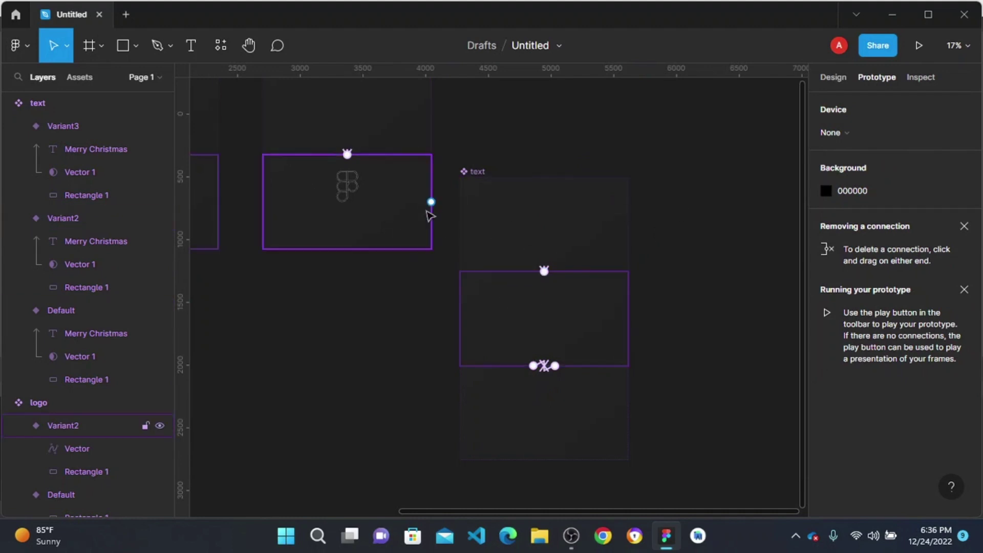
{"action": "scroll", "coordinate": [360, 235], "scroll_direction": "down", "scroll_amount": 5}
{"action": "scroll", "coordinate": [362, 228], "scroll_direction": "left", "scroll_amount": 5}
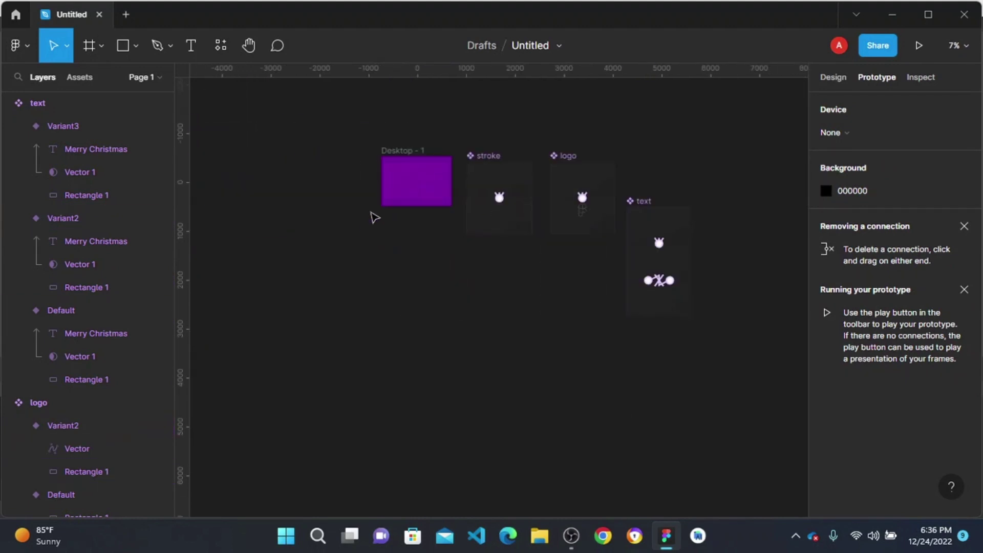
- Delete the stroke, logo and text instances from the Desktop - 1 frame
{"action": "scroll", "coordinate": [336, 156], "scroll_direction": "up", "scroll_amount": 5}
{"action": "left_click", "coordinate": [519, 217]}
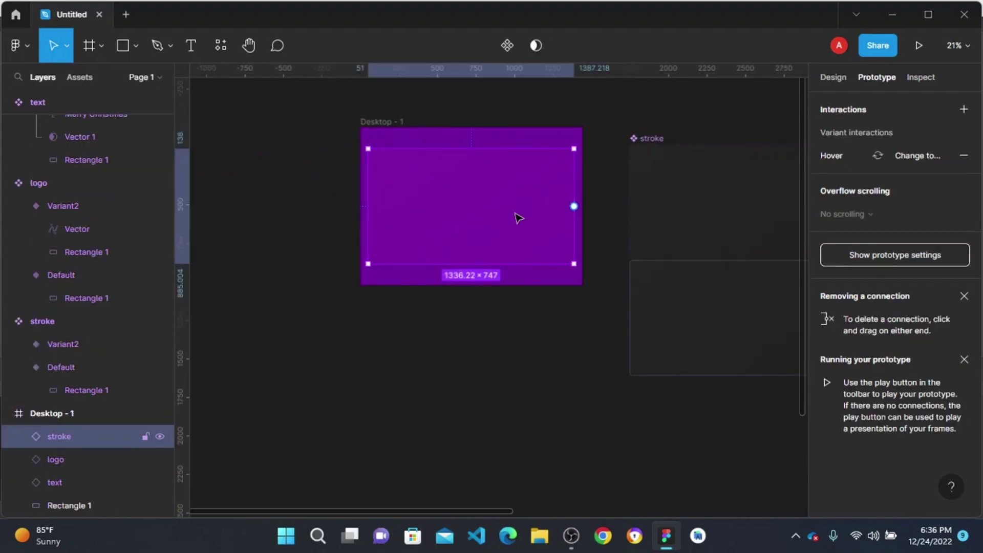
{"action": "key", "text": "Delete"}
{"action": "left_click", "coordinate": [519, 219]}
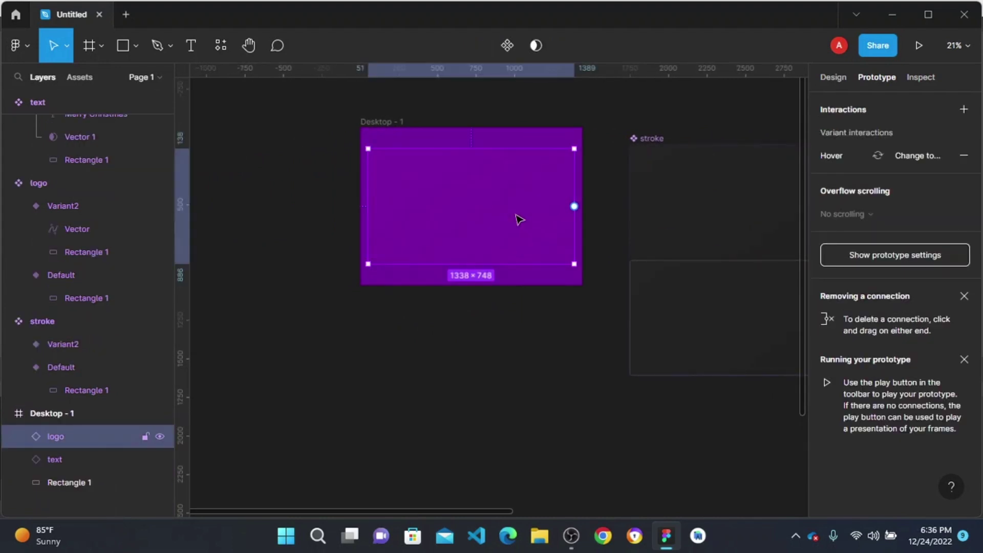
{"action": "key", "text": "Delete"}
{"action": "left_click", "coordinate": [453, 238]}
{"action": "key", "text": "Delete"}
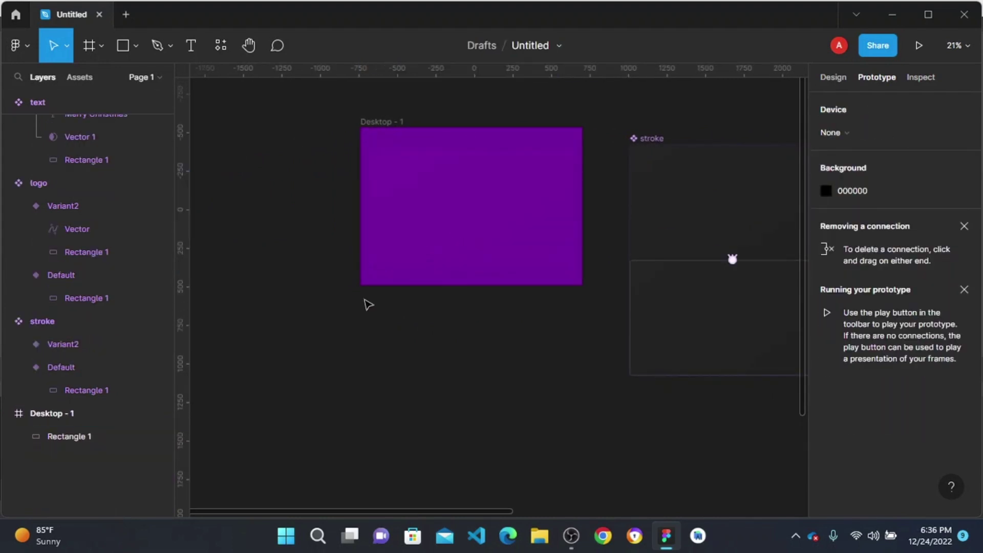
- Add instances of the text, logo and stroke components to Desktop - 1, stacking them over the glass card
{"action": "left_click", "coordinate": [79, 77]}
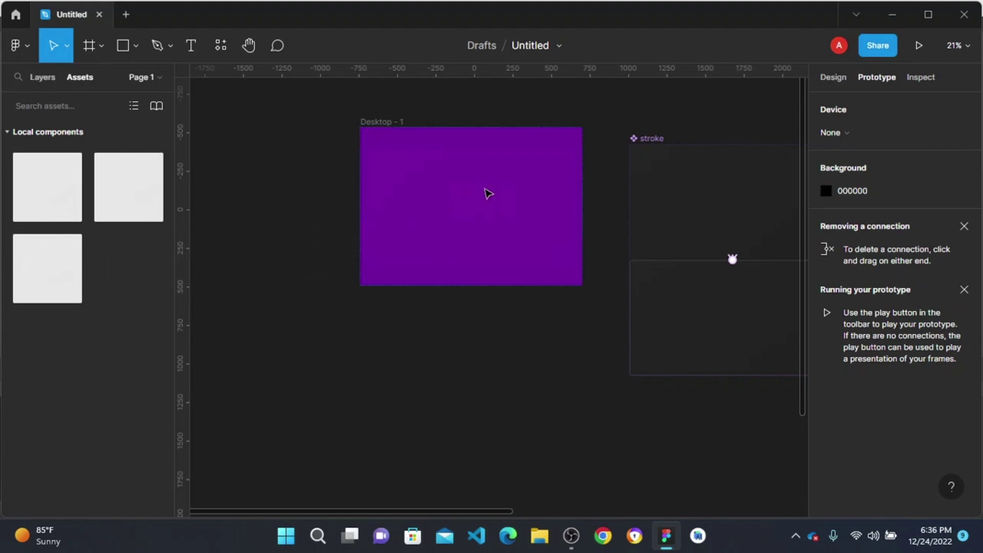
{"action": "left_click", "coordinate": [489, 194]}
{"action": "left_click_drag", "start_coordinate": [492, 222], "coordinate": [469, 200]}
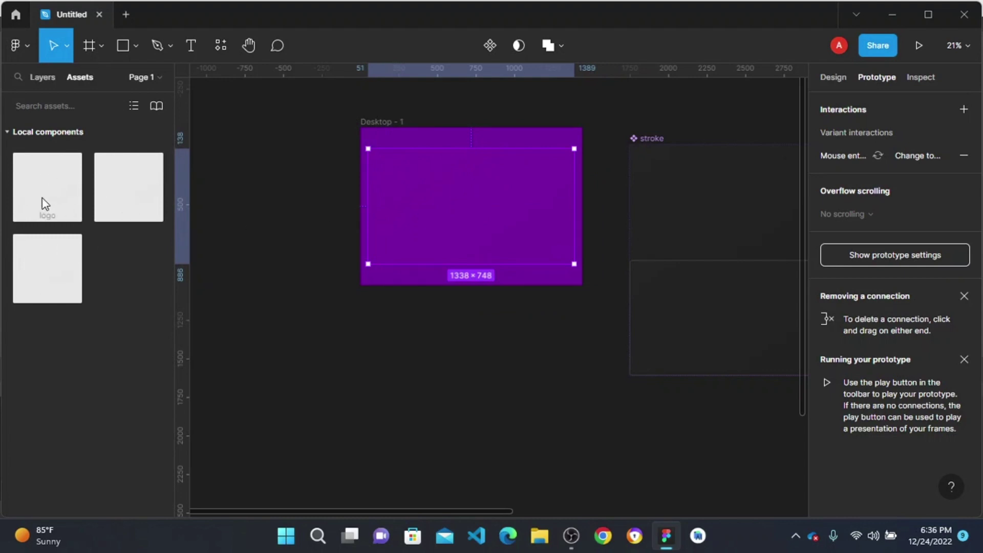
{"action": "left_click", "coordinate": [274, 203]}
{"action": "left_click", "coordinate": [484, 205]}
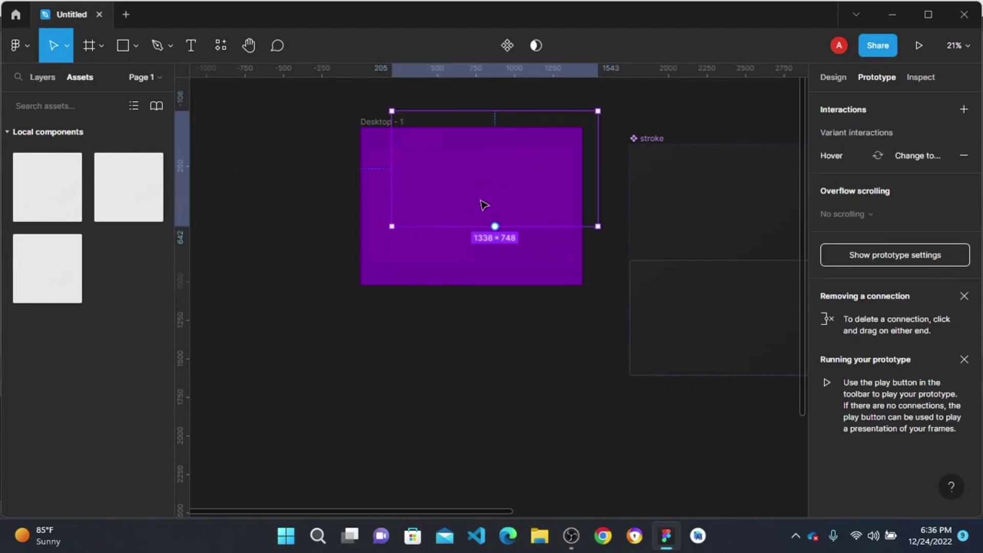
{"action": "left_click_drag", "start_coordinate": [483, 205], "coordinate": [461, 237]}
{"action": "left_click", "coordinate": [248, 215]}
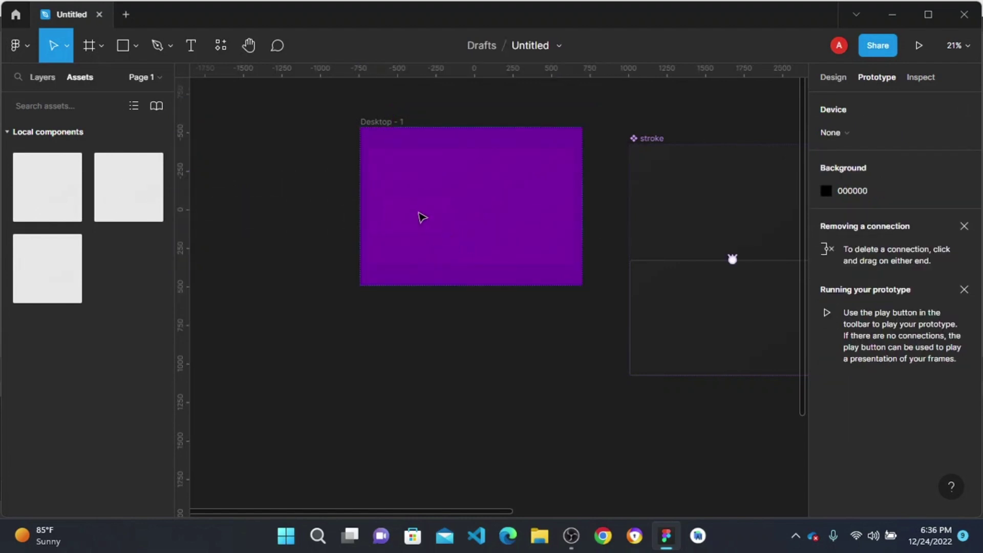
{"action": "left_click_drag", "start_coordinate": [475, 197], "coordinate": [454, 193]}
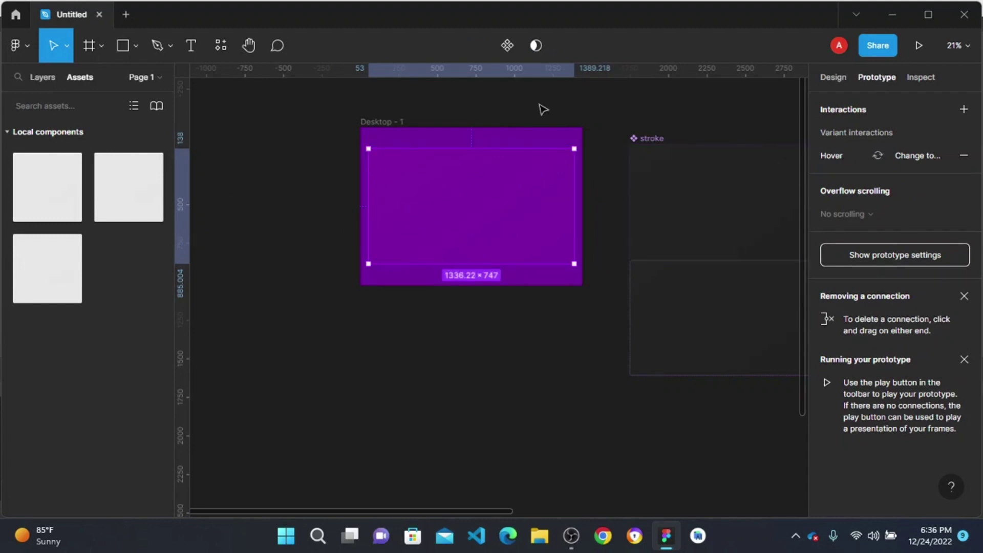
- Preview the Desktop - 1 prototype scaled to fit the screen, test its hover animation and close the preview
{"action": "left_click", "coordinate": [523, 112]}
{"action": "left_click", "coordinate": [404, 121]}
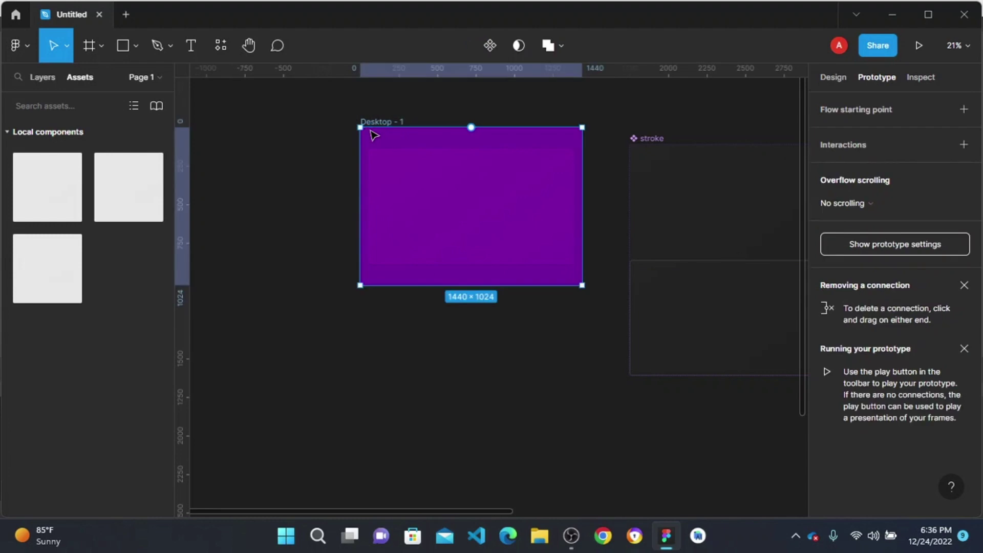
{"action": "left_click", "coordinate": [906, 46]}
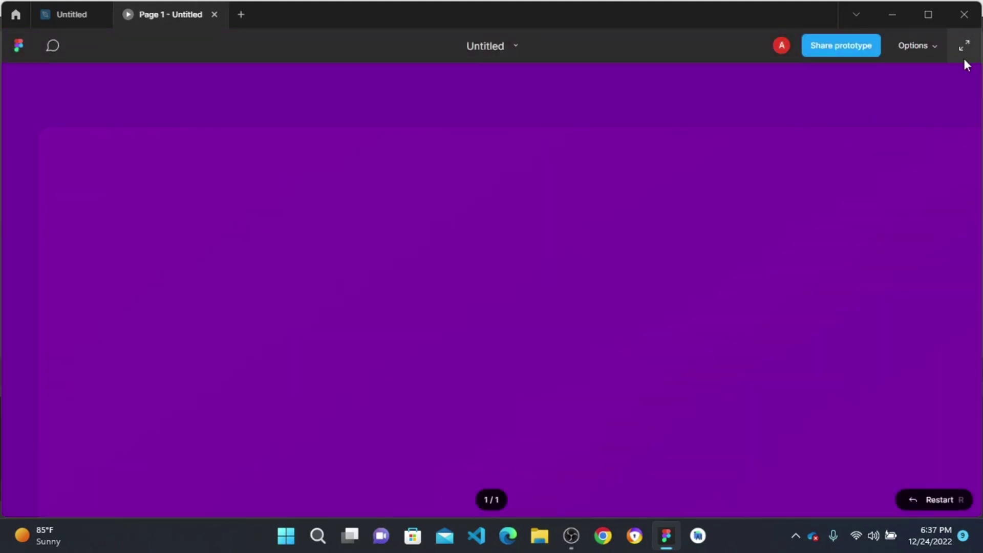
{"action": "left_click", "coordinate": [937, 45]}
{"action": "left_click", "coordinate": [847, 132]}
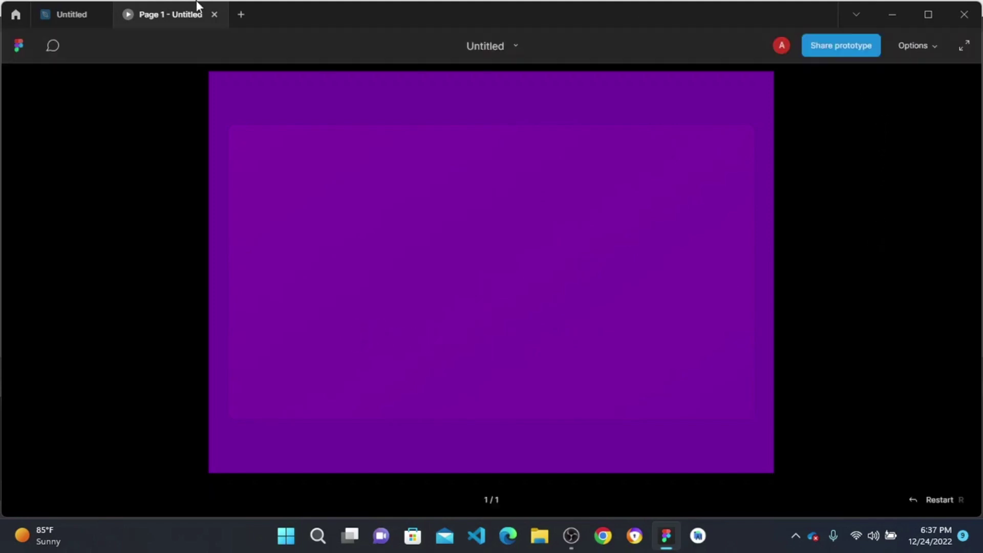
{"action": "left_click", "coordinate": [214, 15]}
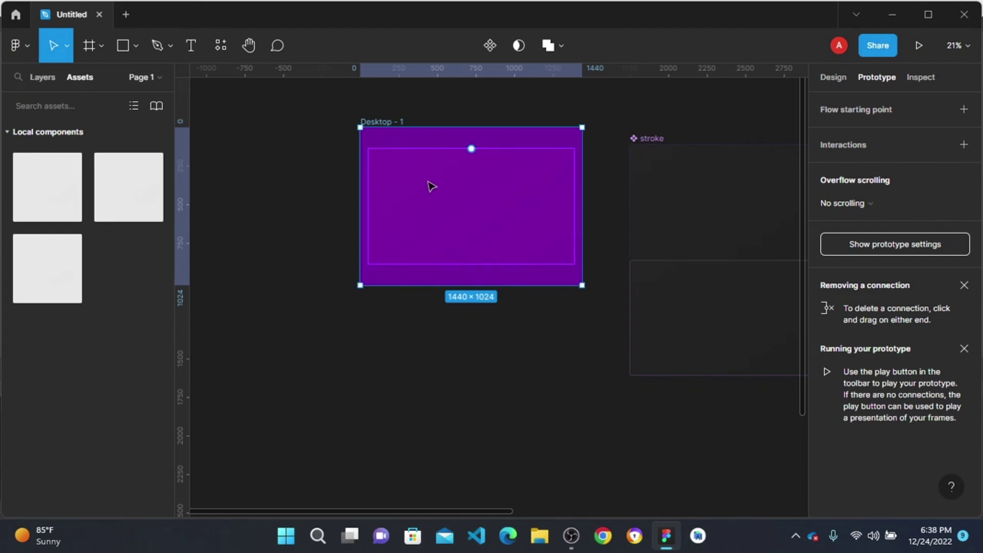
- Compare the dimensions of the stroke instance with the Default variants of the stroke and logo components
{"action": "left_click", "coordinate": [423, 241]}
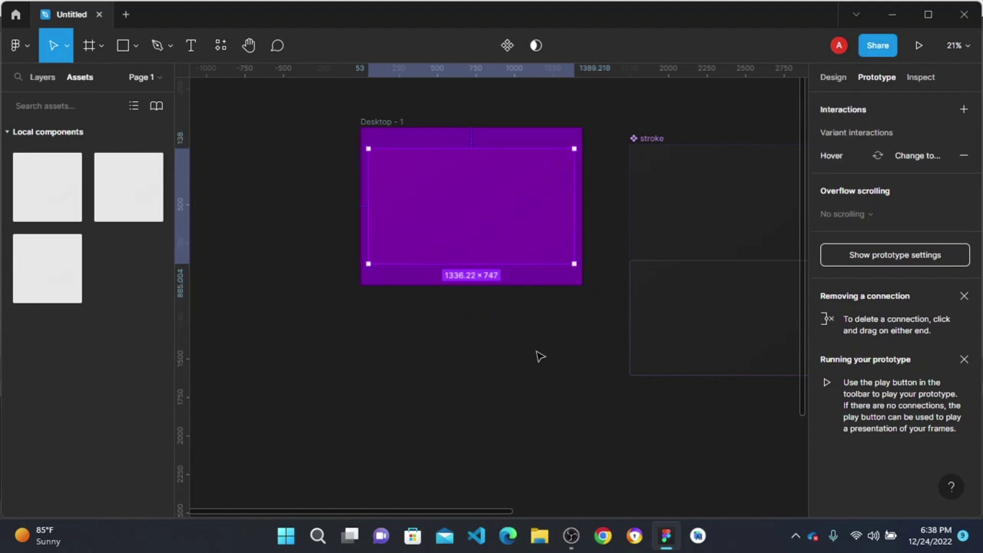
{"action": "scroll", "coordinate": [531, 358], "scroll_direction": "right", "scroll_amount": 5}
{"action": "left_click", "coordinate": [497, 238]}
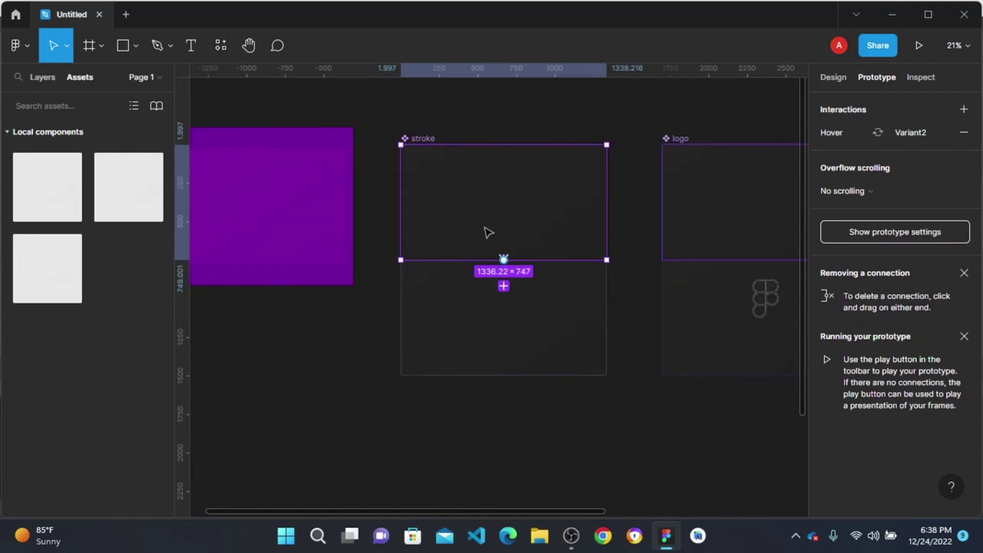
{"action": "left_click", "coordinate": [834, 77]}
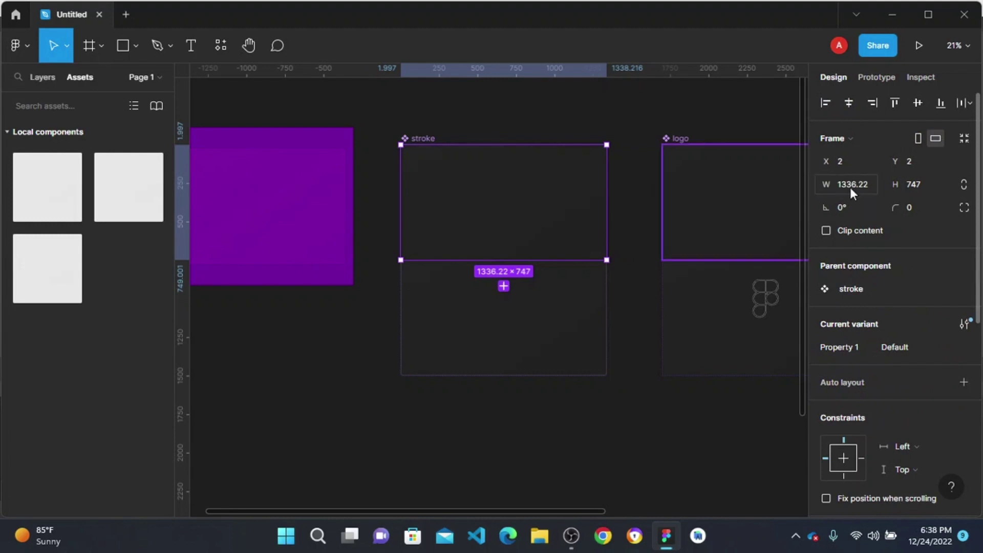
{"action": "left_click", "coordinate": [259, 215]}
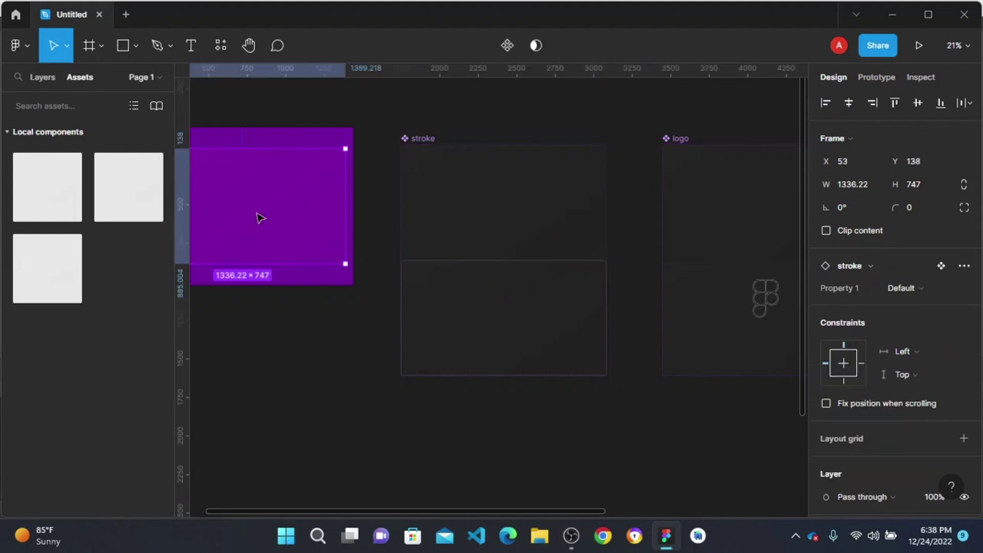
{"action": "left_click", "coordinate": [700, 205]}
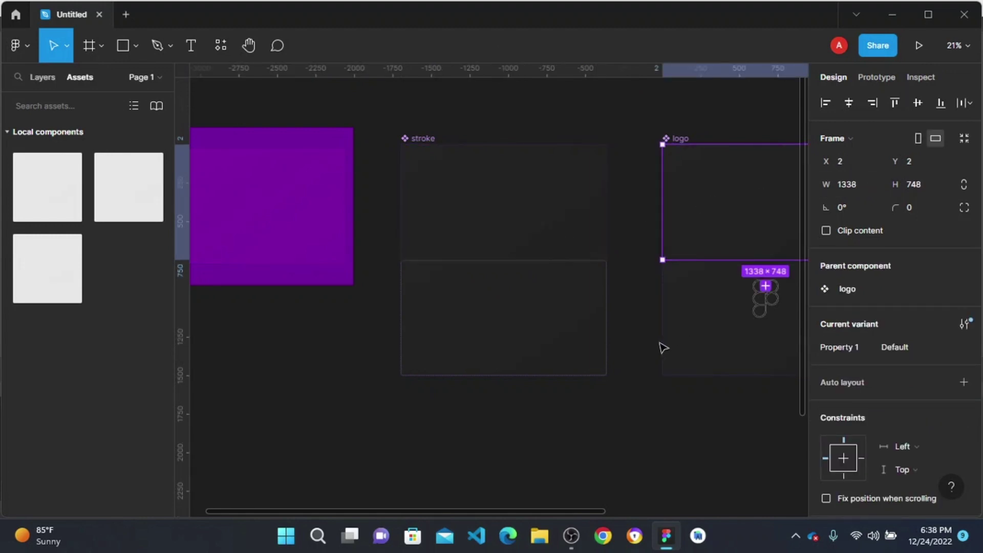
{"action": "left_click", "coordinate": [439, 408]}
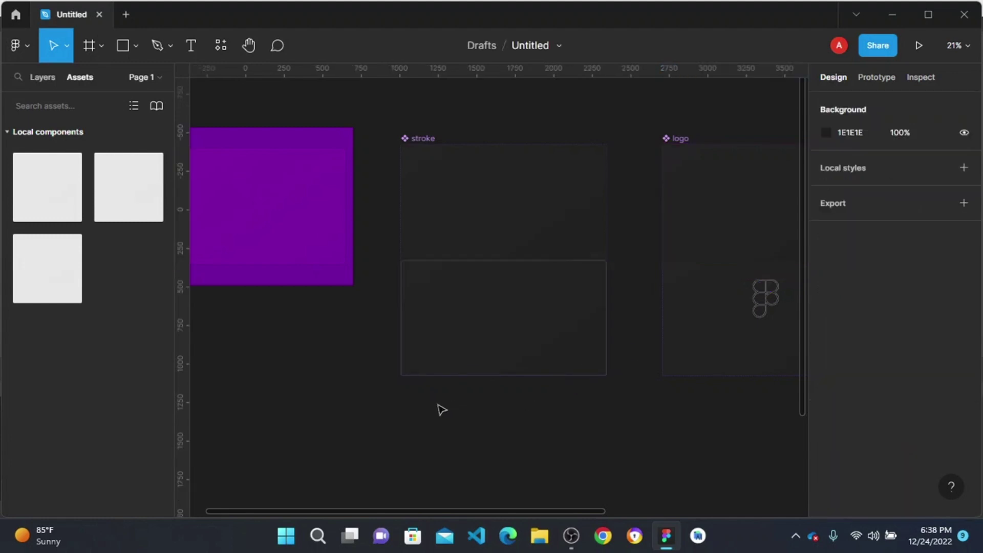
{"action": "left_click", "coordinate": [562, 193]}
{"action": "left_click", "coordinate": [694, 178]}
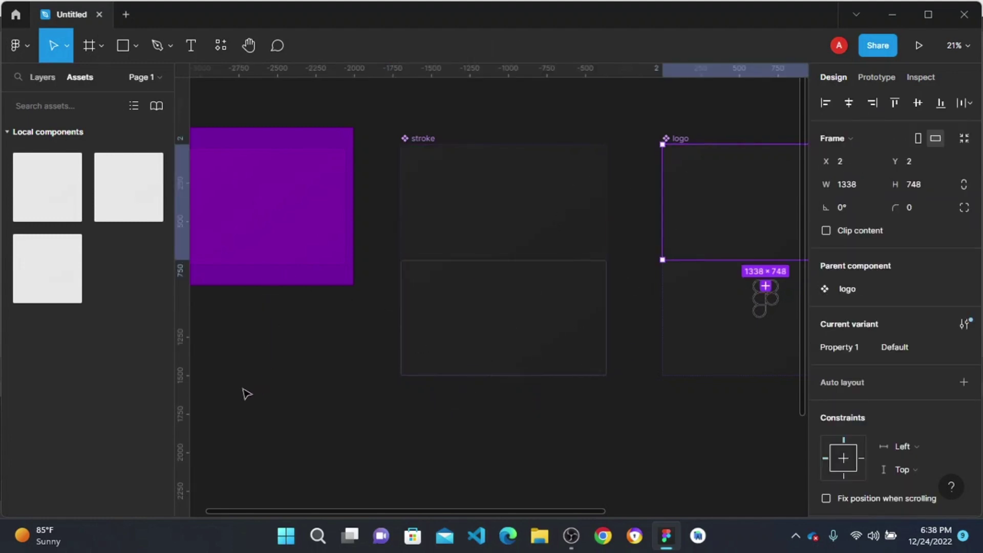
- Draw a rectangle about 648 × 469 above the logo component and set its width to 1338/12
{"action": "left_click", "coordinate": [215, 320]}
{"action": "scroll", "coordinate": [215, 320], "scroll_direction": "right", "scroll_amount": 3}
{"action": "scroll", "coordinate": [215, 320], "scroll_direction": "up", "scroll_amount": 2}
{"action": "key", "text": "r"}
{"action": "mouse_move", "coordinate": [492, 104]}
{"action": "left_mouse_down"}
{"action": "mouse_move", "coordinate": [586, 162]}
{"action": "mouse_move", "coordinate": [590, 176]}
{"action": "left_mouse_up"}
{"action": "left_click", "coordinate": [872, 162]}
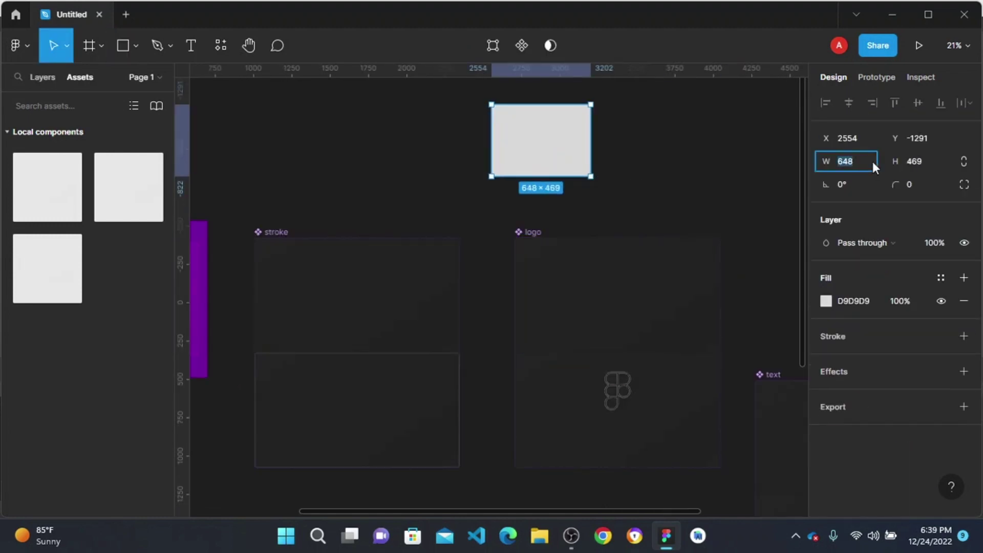
{"action": "type", "text": "1338/12"}
{"action": "key", "text": "Return"}
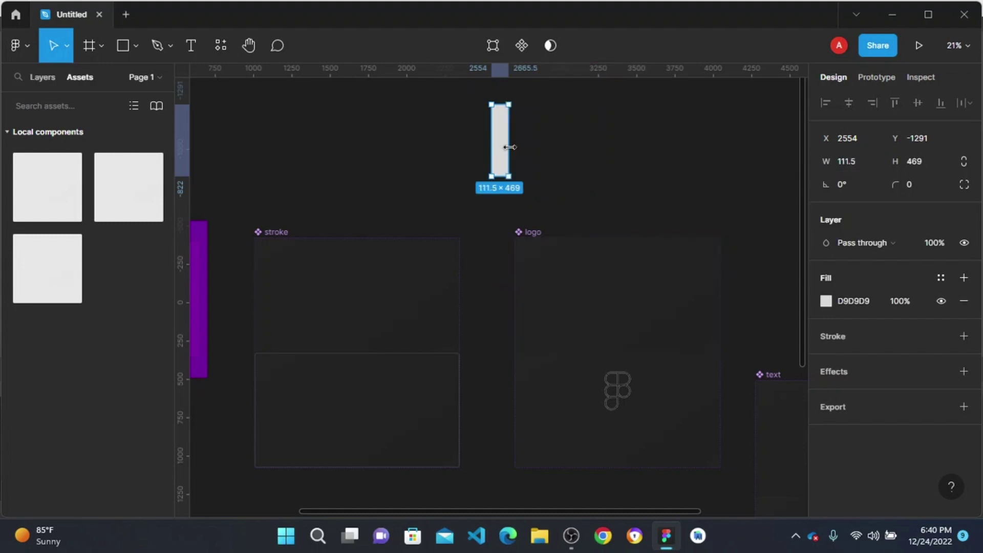
- Try a height of 748/6 for the new rectangle
{"action": "scroll", "coordinate": [510, 147], "scroll_direction": "up", "scroll_amount": 3}
{"action": "scroll", "coordinate": [510, 147], "scroll_direction": "down", "scroll_amount": 2}
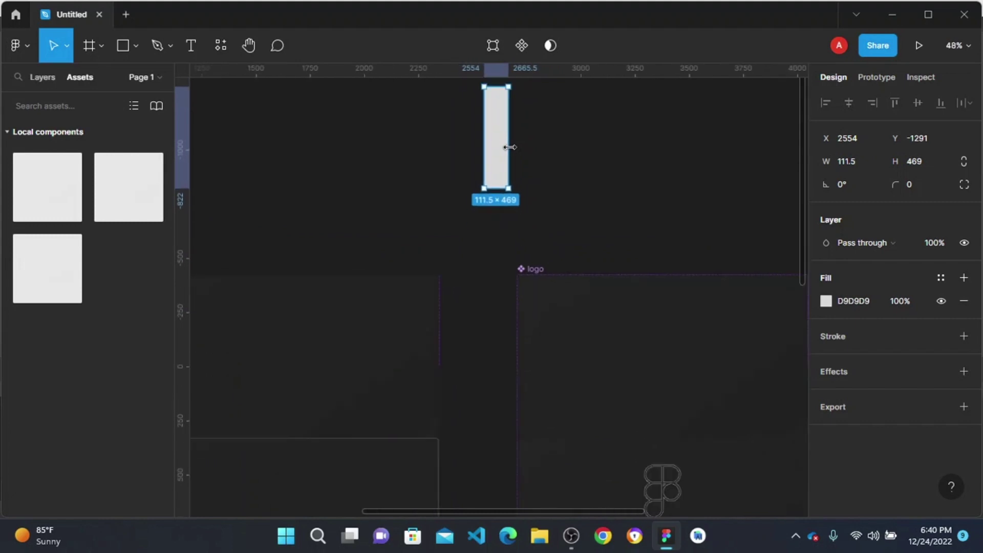
{"action": "left_click", "coordinate": [937, 166]}
{"action": "double_click", "coordinate": [937, 167]}
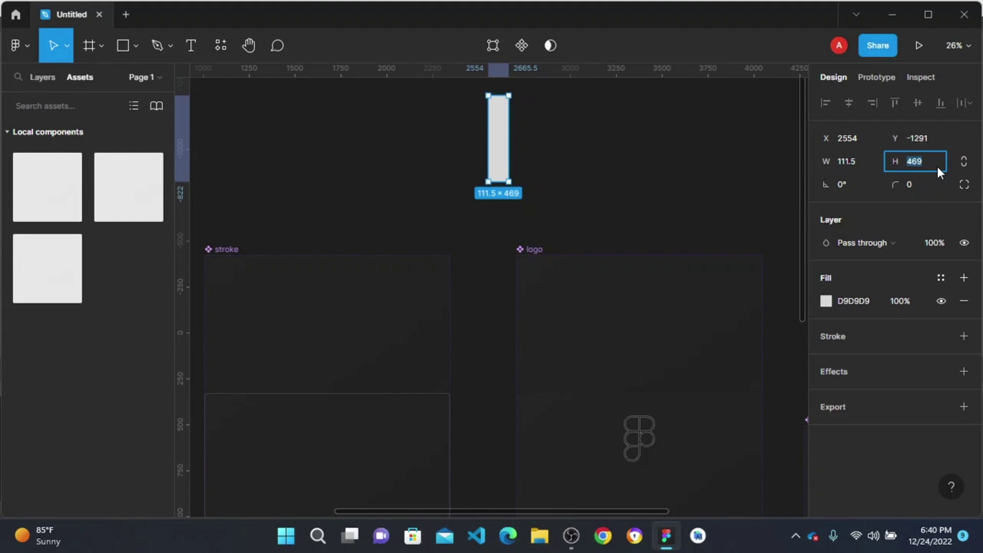
{"action": "type", "text": "748/6"}
{"action": "key", "text": "Return"}
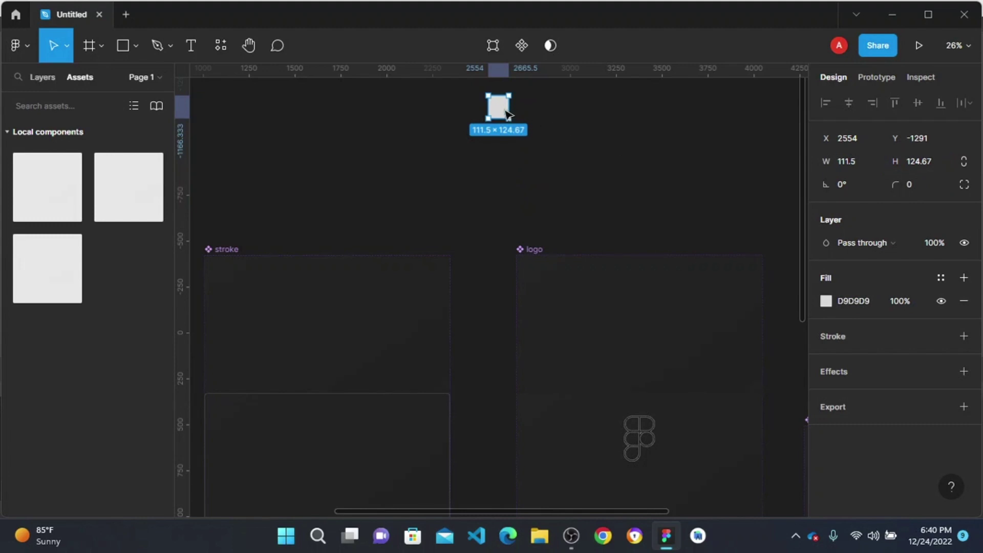
- Set the rectangle's height to 748/8
{"action": "left_click", "coordinate": [931, 164]}
{"action": "type", "text": "748/8"}
{"action": "key", "text": "Return"}
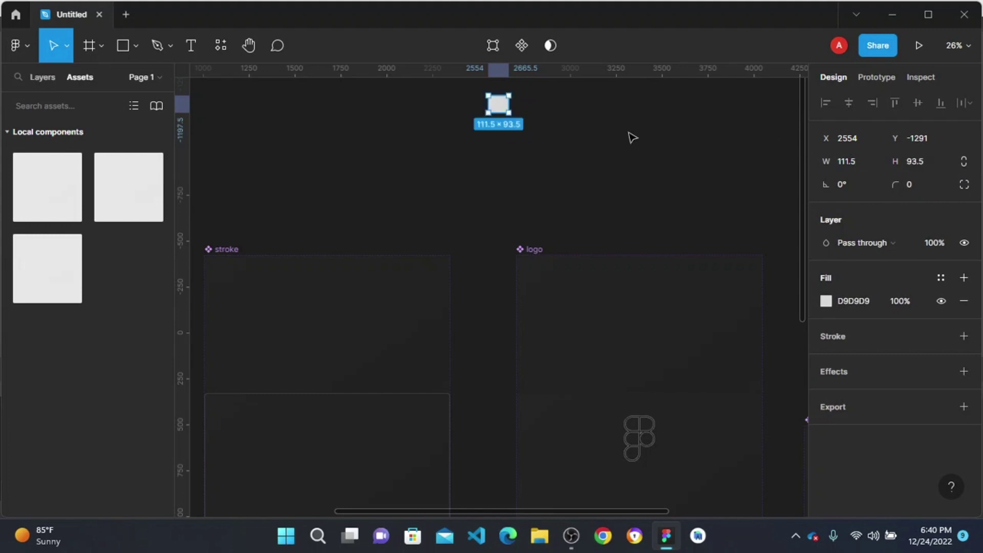
- Move the small rectangle below the stroke component, to about X 2110, Y 1224
{"action": "left_click", "coordinate": [529, 124]}
{"action": "left_click_drag", "start_coordinate": [498, 105], "coordinate": [359, 316]}
{"action": "scroll", "coordinate": [320, 329], "scroll_direction": "up", "scroll_amount": 3}
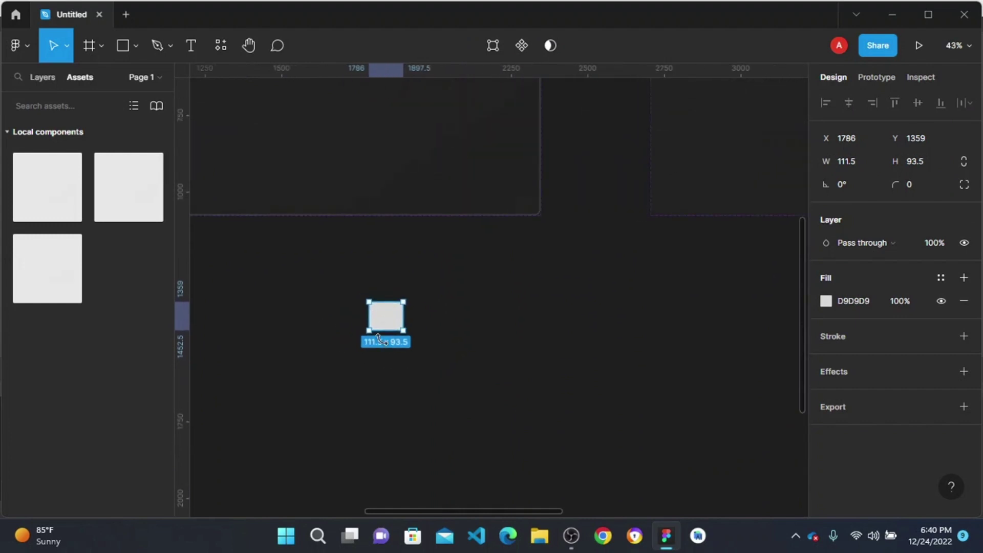
{"action": "left_click_drag", "start_coordinate": [391, 306], "coordinate": [533, 259]}
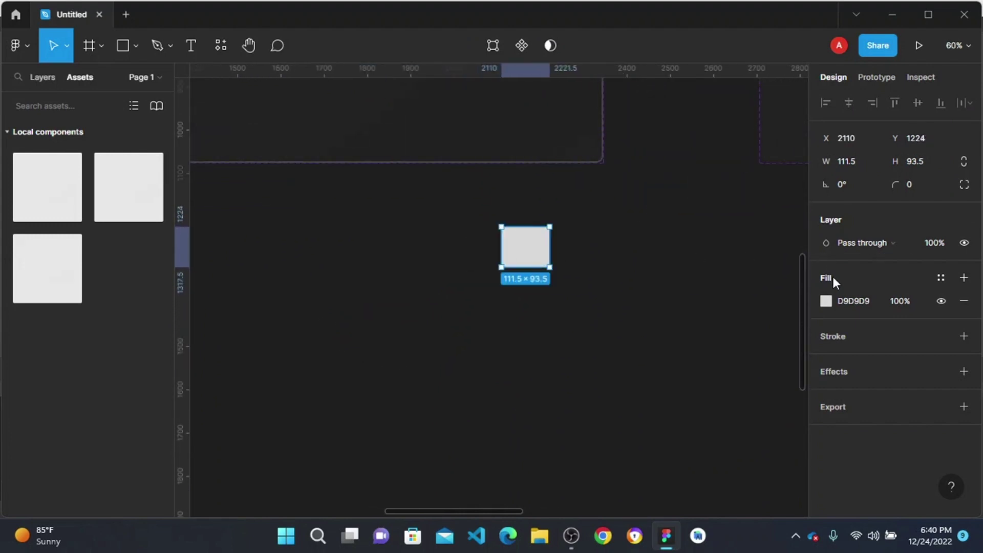
- Set the small rectangle's fill to HSL 0, 100, 50
{"action": "left_click", "coordinate": [827, 301]}
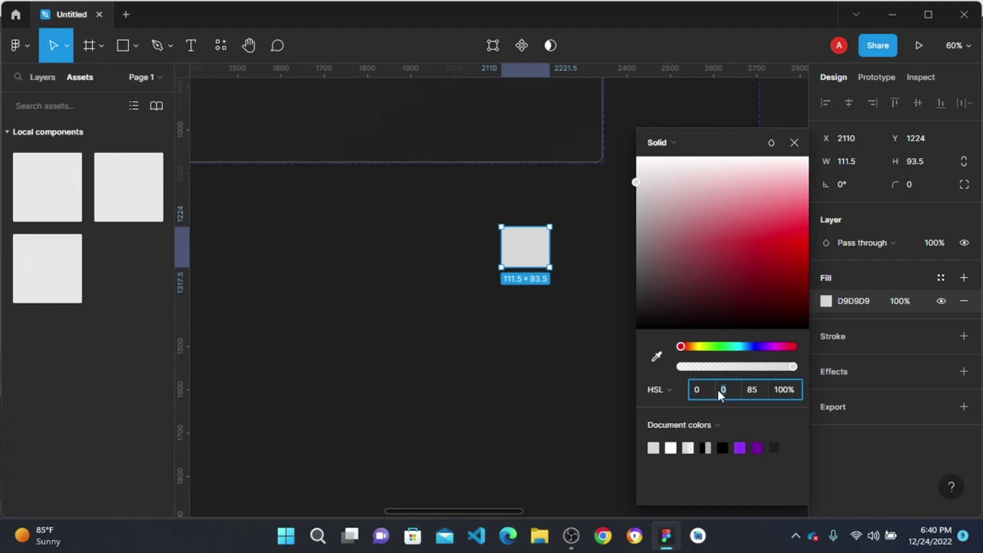
{"action": "type", "text": "00"}
{"action": "key", "text": "Tab"}
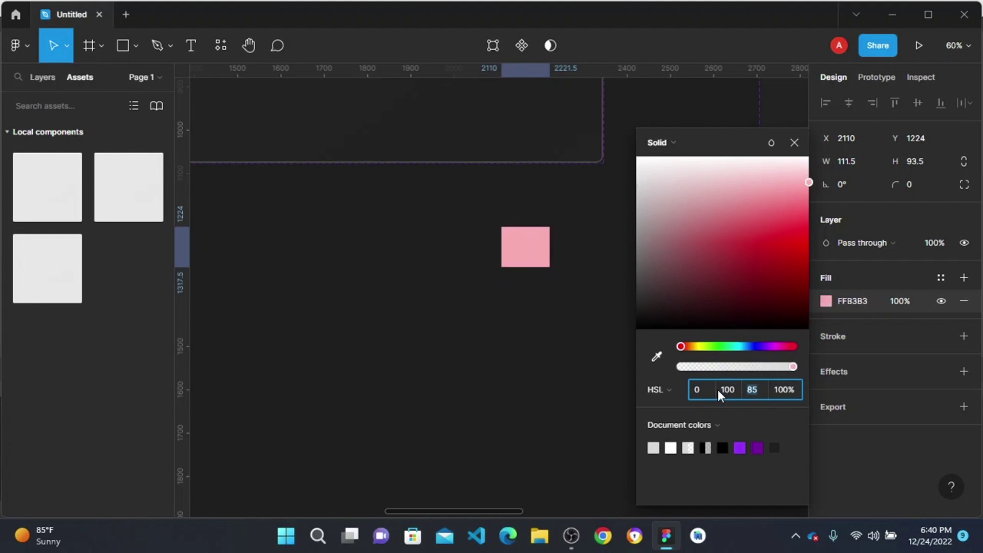
{"action": "type", "text": "50"}
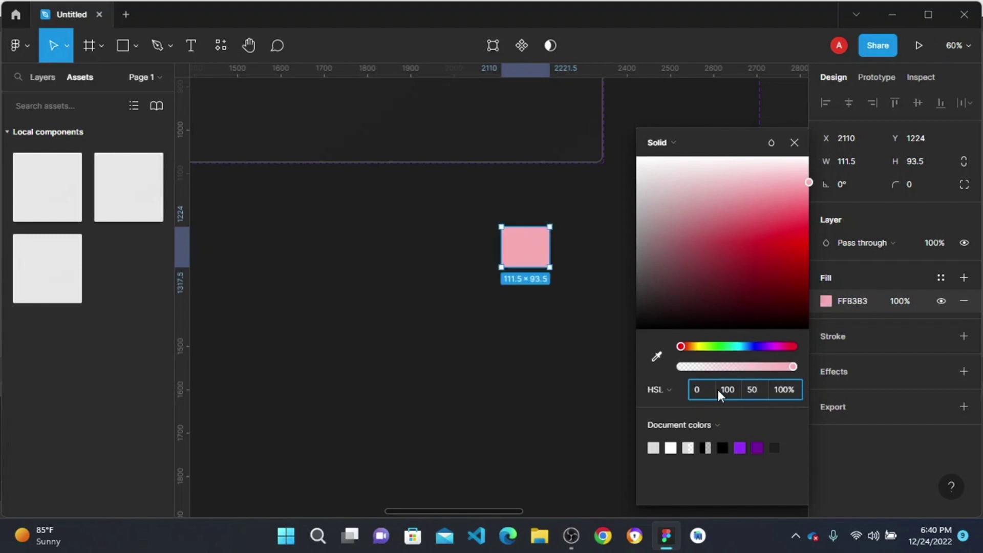
{"action": "key", "text": "Return"}
{"action": "left_click", "coordinate": [568, 377]}
- Turn the red rectangle into a component, add a second variant and select its Default variant
{"action": "left_click", "coordinate": [536, 261]}
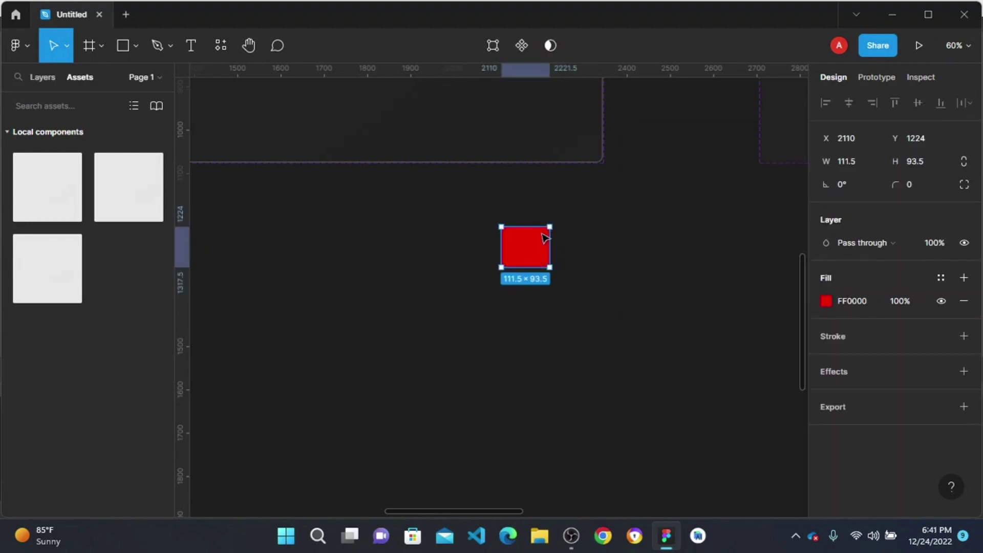
{"action": "left_click", "coordinate": [880, 75]}
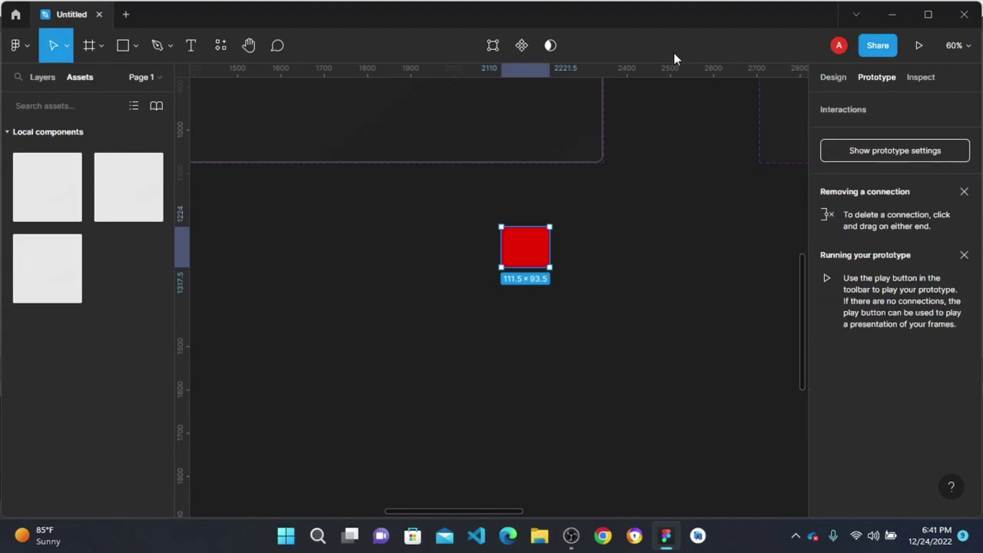
{"action": "left_click", "coordinate": [523, 47]}
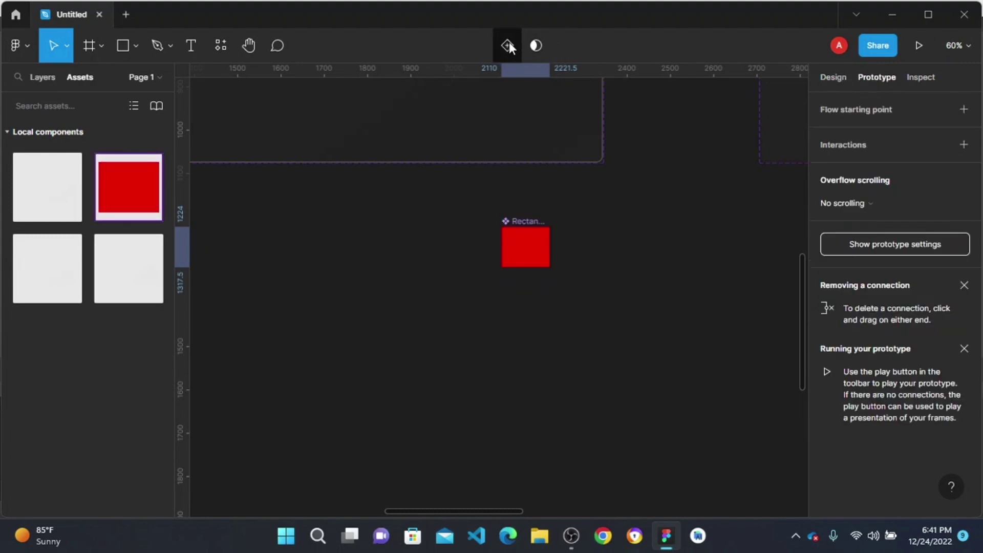
{"action": "left_click", "coordinate": [510, 44]}
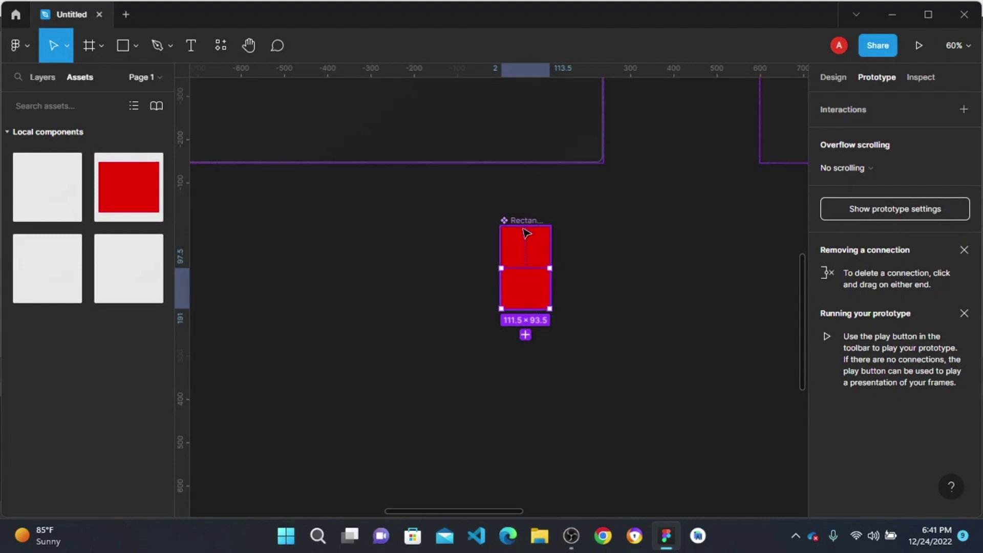
{"action": "left_click", "coordinate": [520, 259]}
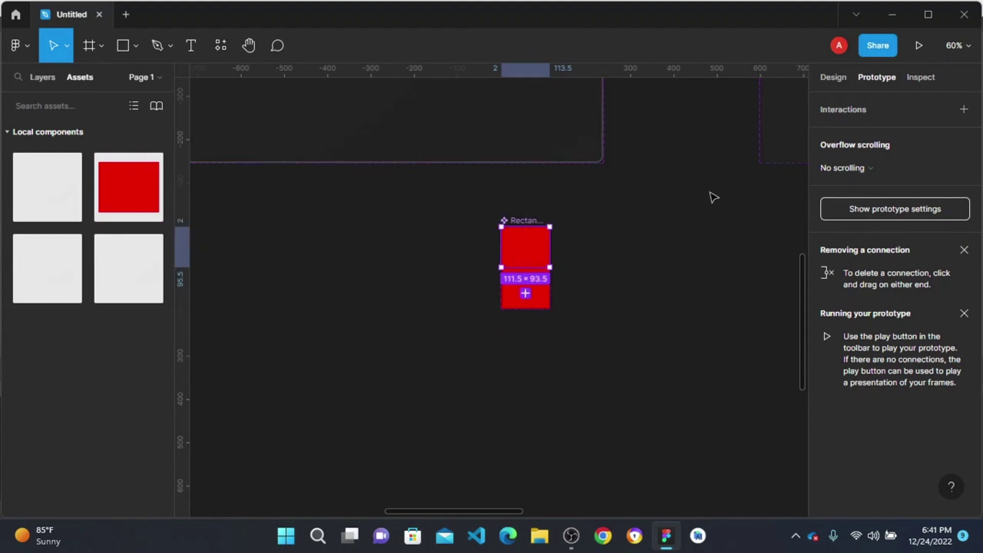
- Set the layer opacity of the red tile's Default variant to 0%
{"action": "left_click", "coordinate": [833, 78]}
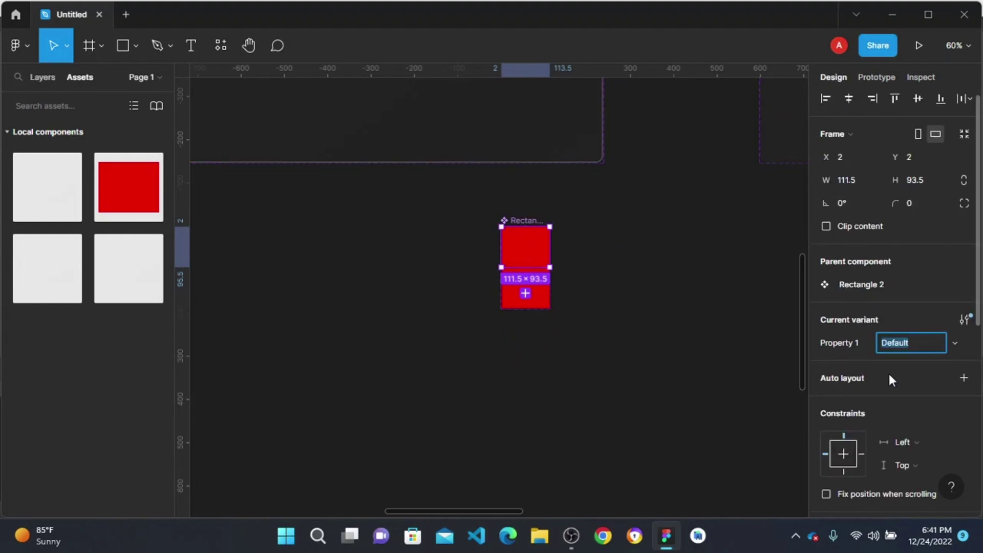
{"action": "scroll", "coordinate": [889, 374], "scroll_direction": "down", "scroll_amount": 5}
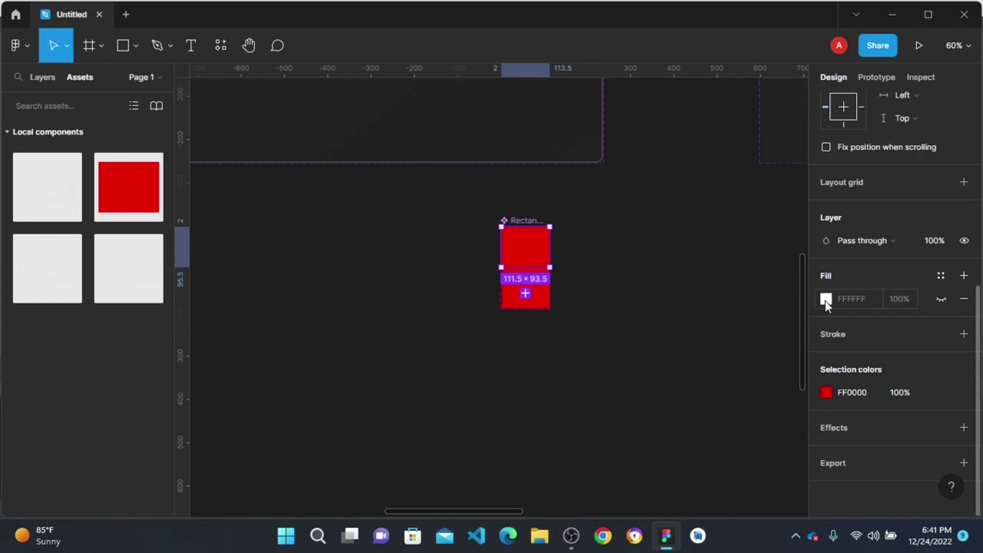
{"action": "left_click", "coordinate": [903, 301]}
{"action": "left_click", "coordinate": [940, 240]}
{"action": "type", "text": "0"}
{"action": "key", "text": "Return"}
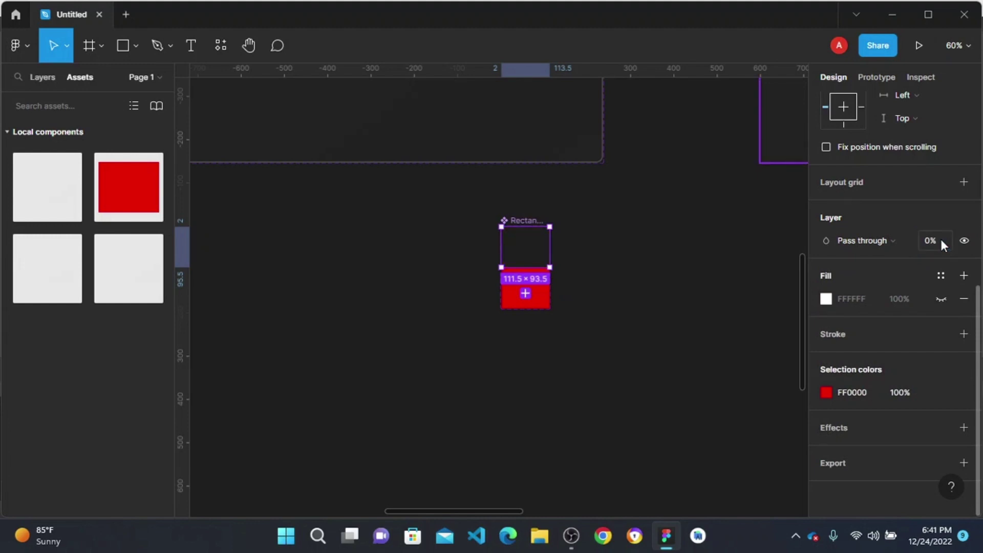
- Add a layer blur effect with a blur of 70 to the red tile's second variant
{"action": "left_click", "coordinate": [516, 303]}
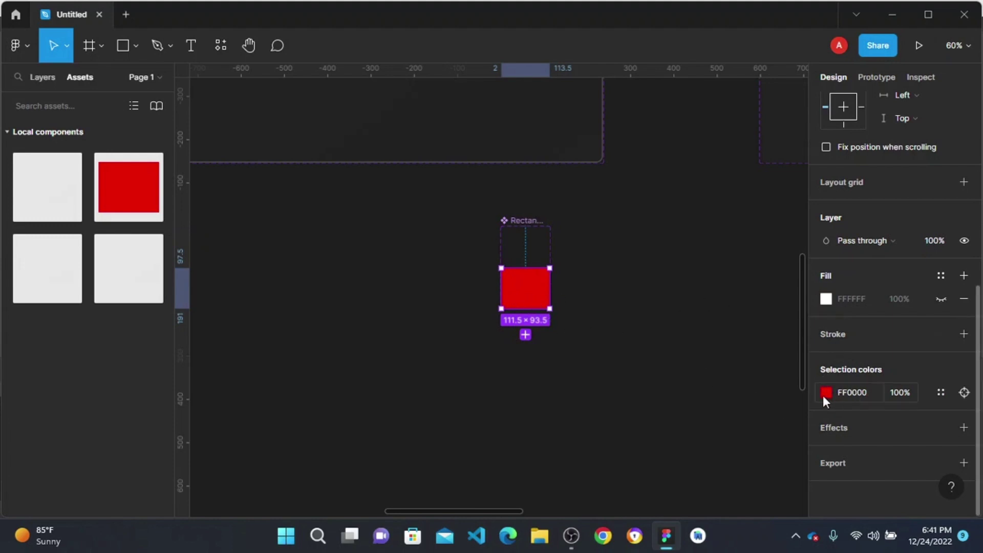
{"action": "left_click", "coordinate": [845, 428]}
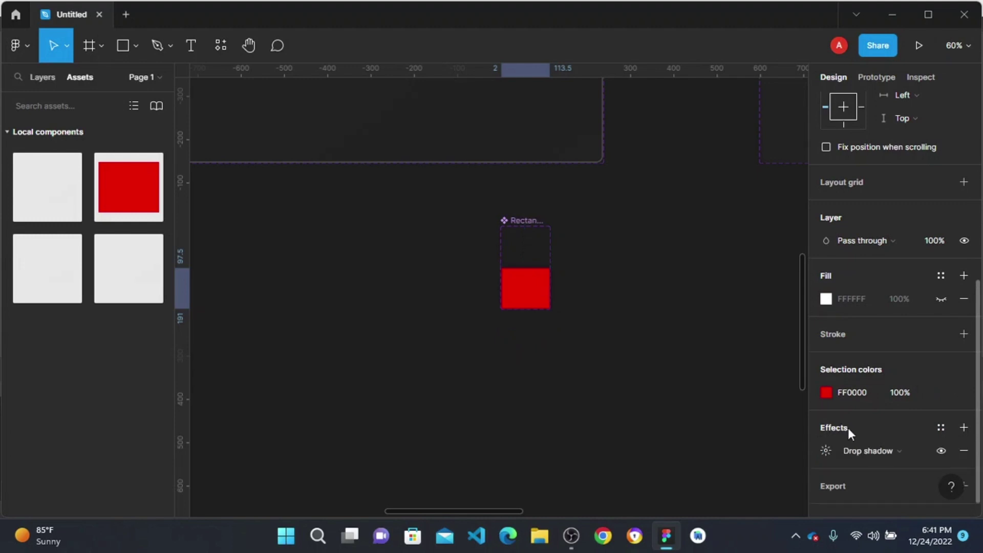
{"action": "left_click", "coordinate": [881, 454]}
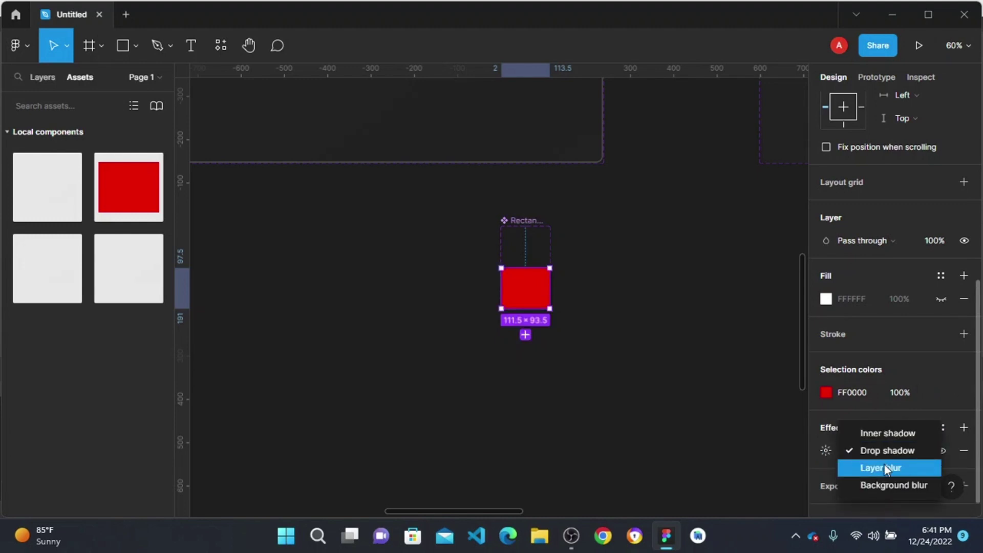
{"action": "left_click", "coordinate": [884, 467]}
{"action": "left_click", "coordinate": [830, 453]}
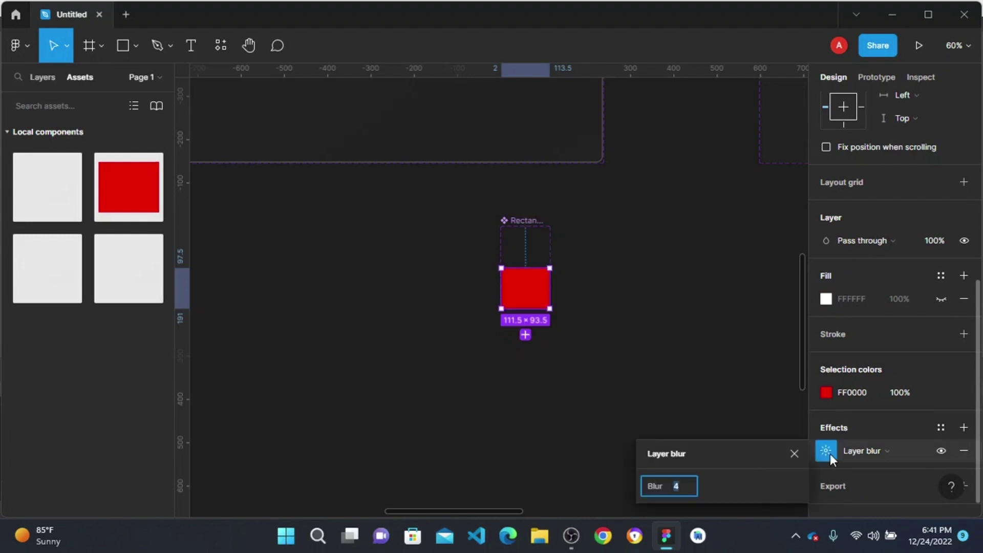
{"action": "type", "text": "70"}
{"action": "key", "text": "Return"}
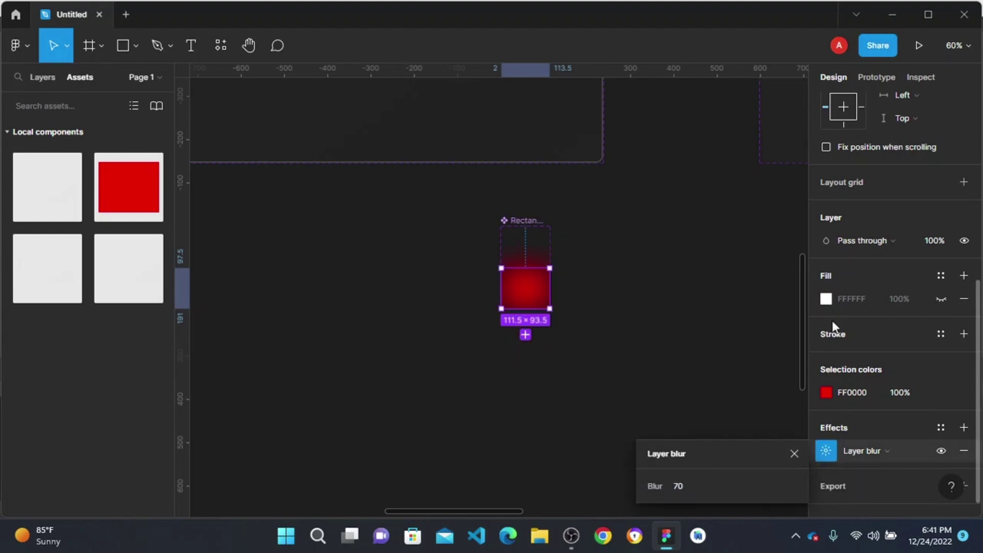
- Change the second variant's white fill to an angular gradient, then select the tile's component set
{"action": "left_click", "coordinate": [830, 299]}
{"action": "left_click", "coordinate": [669, 145]}
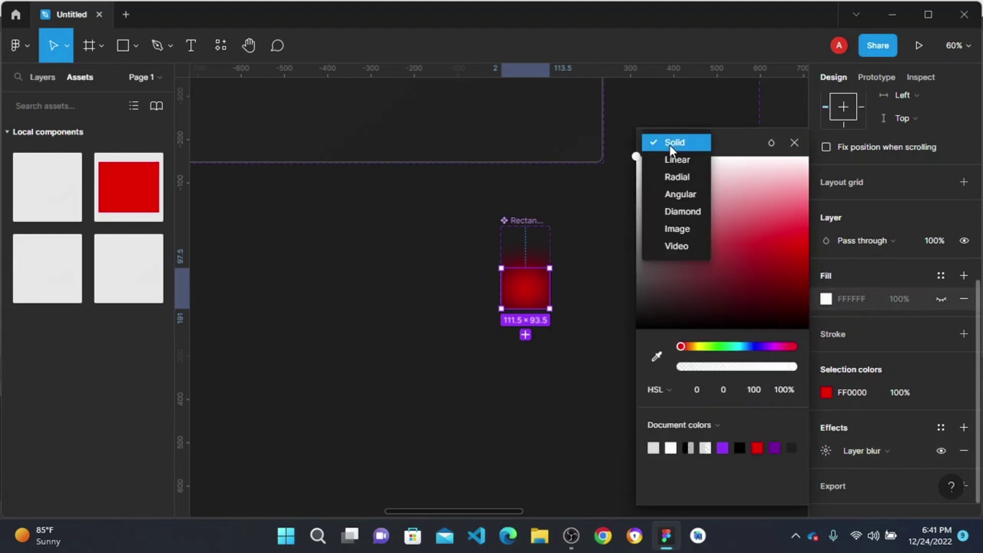
{"action": "left_click", "coordinate": [674, 195]}
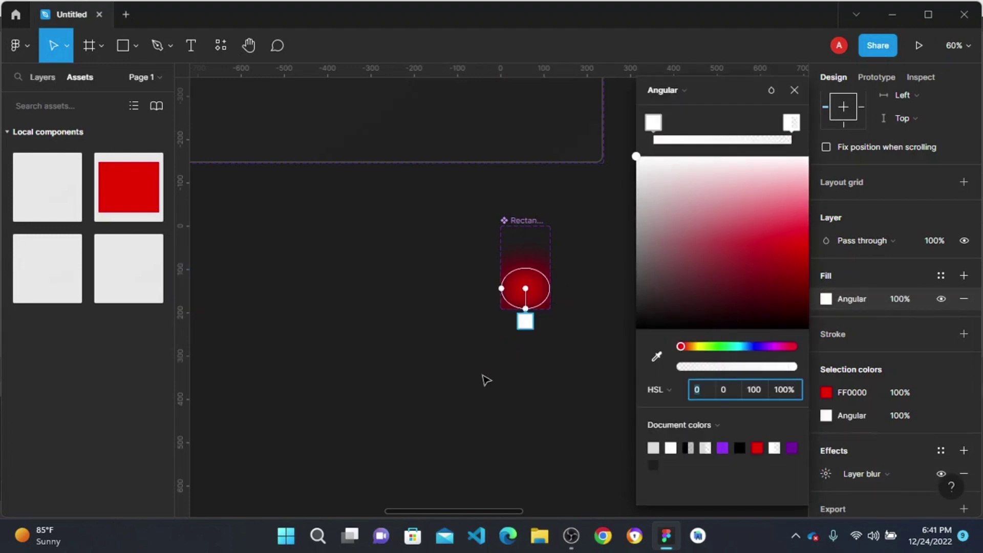
{"action": "key", "text": "Escape"}
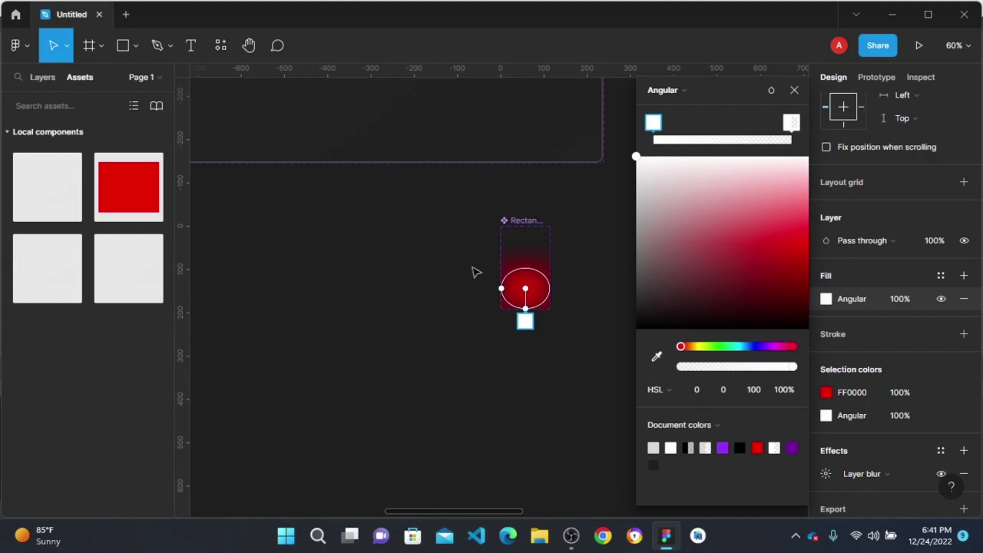
{"action": "left_click", "coordinate": [794, 91]}
{"action": "left_click", "coordinate": [700, 243]}
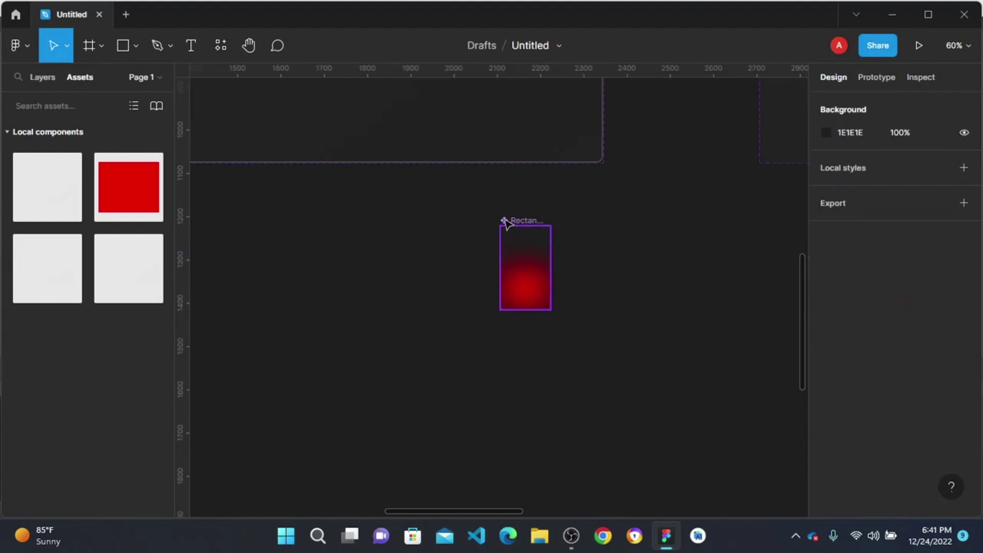
{"action": "left_click", "coordinate": [530, 222]}
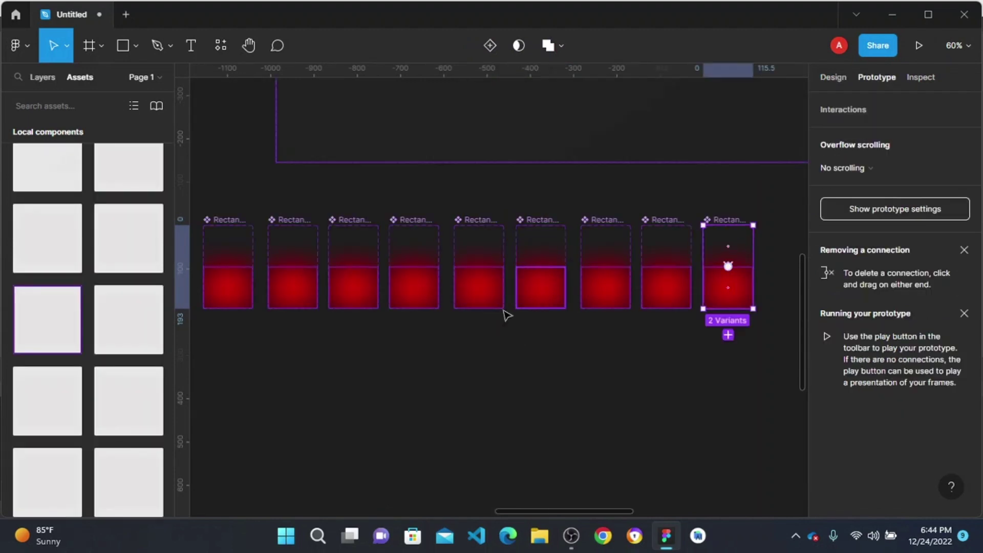
- Recolor both variants of the second tile in the row to HSL 30, 100, 50
{"action": "scroll", "coordinate": [505, 313], "scroll_direction": "left", "scroll_amount": 5}
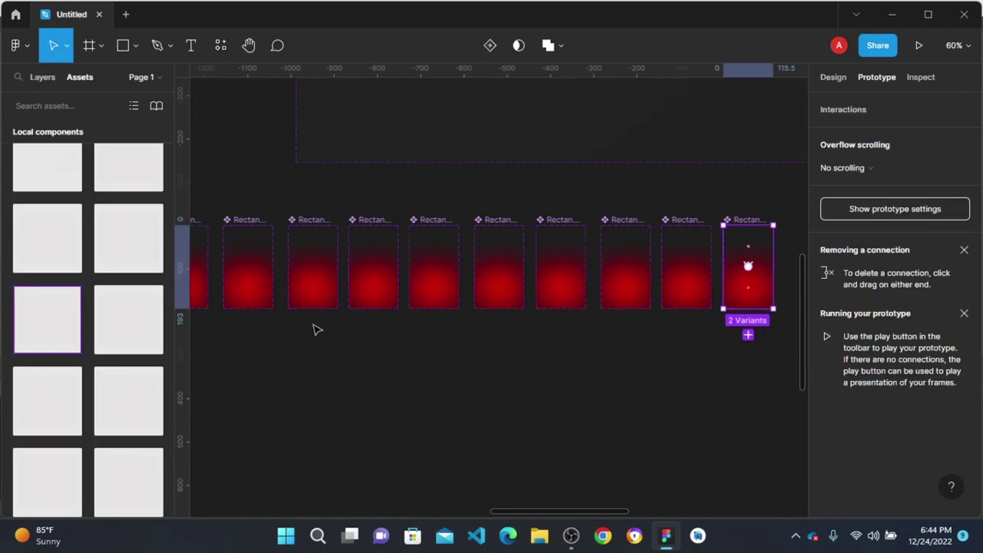
{"action": "left_click", "coordinate": [384, 247]}
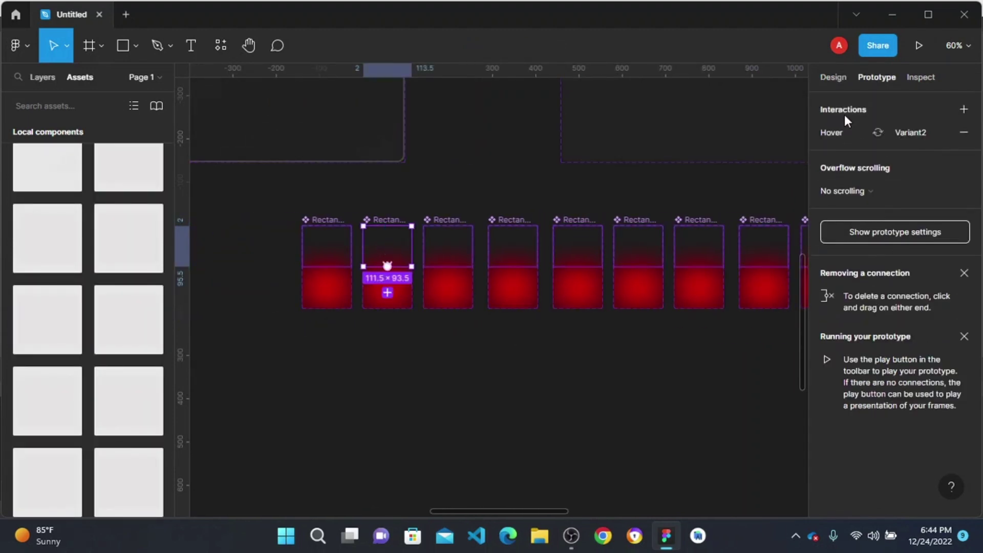
{"action": "left_click", "coordinate": [379, 284]}
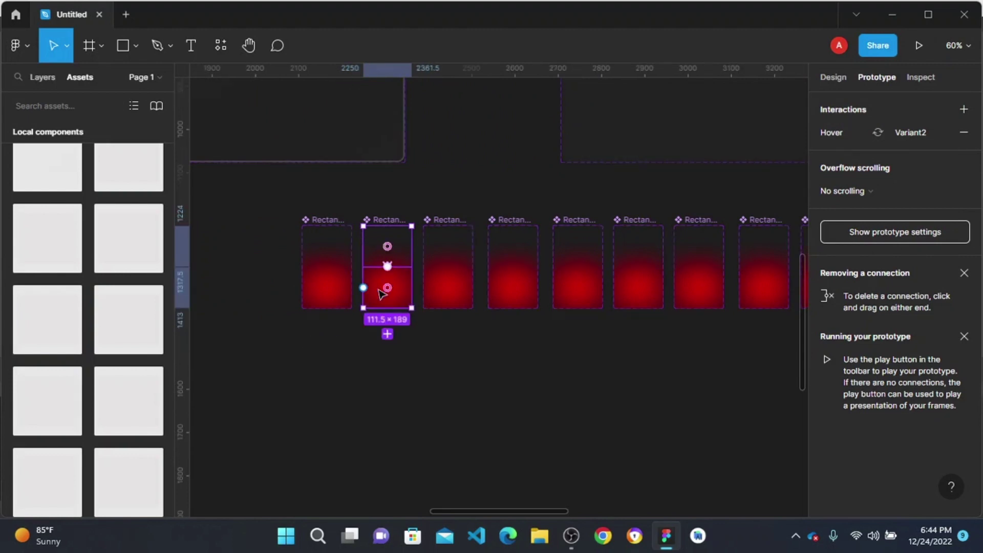
{"action": "left_click", "coordinate": [840, 78]}
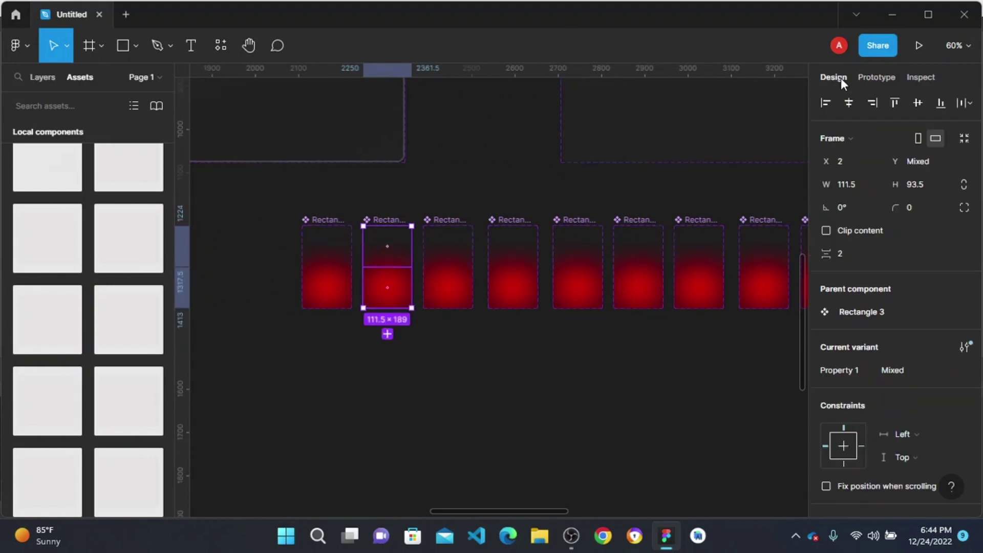
{"action": "scroll", "coordinate": [932, 303], "scroll_direction": "down", "scroll_amount": 5}
{"action": "scroll", "coordinate": [932, 303], "scroll_direction": "down", "scroll_amount": 3}
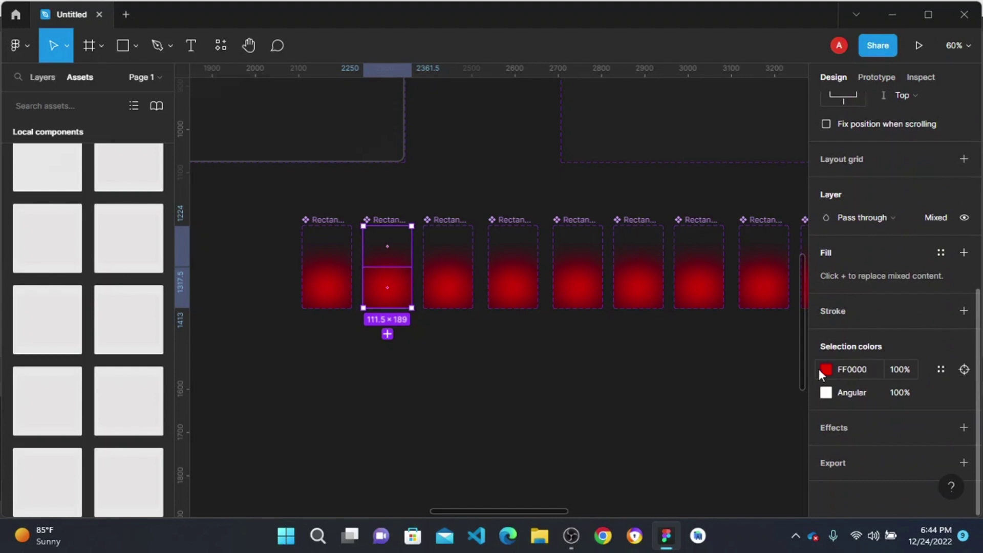
{"action": "left_click", "coordinate": [826, 370]}
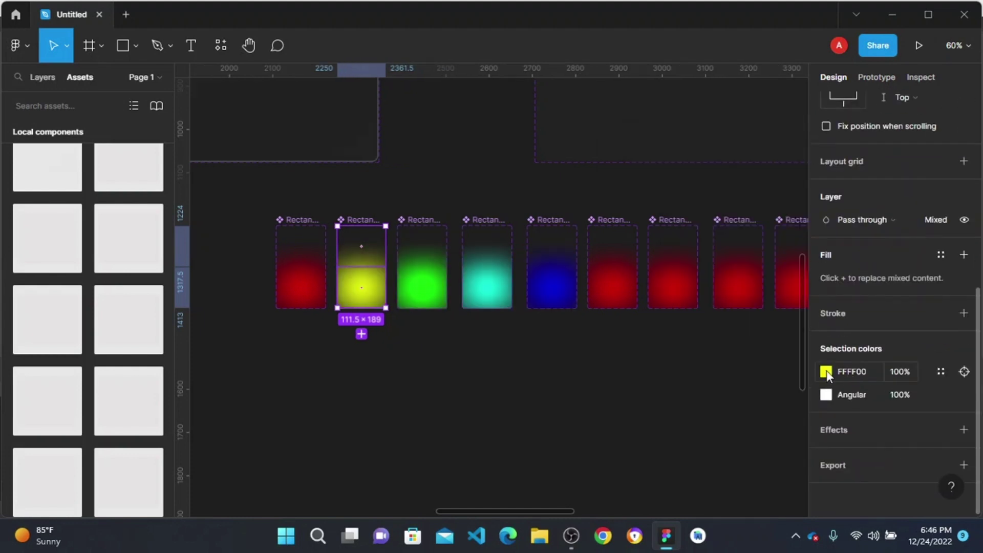
{"action": "left_click", "coordinate": [826, 371]}
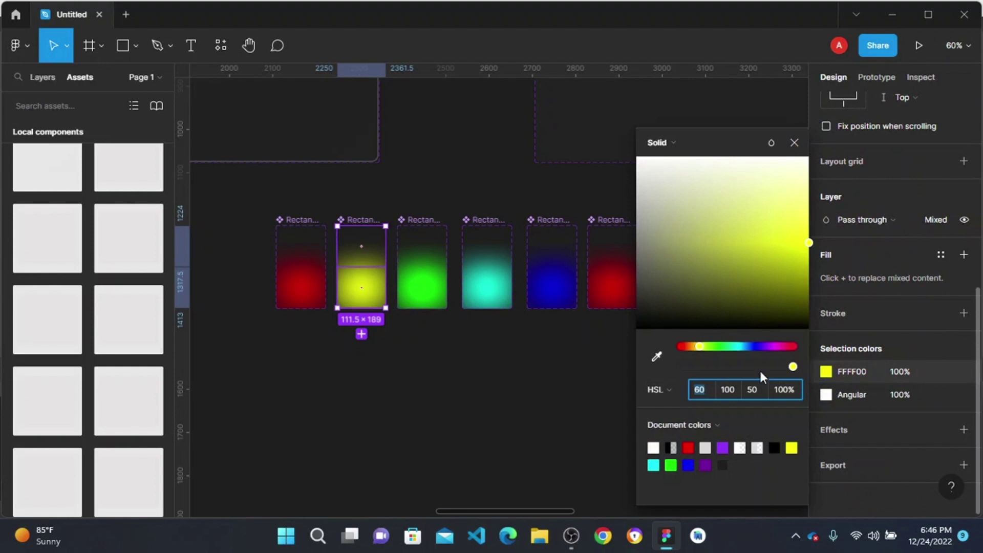
{"action": "left_click", "coordinate": [707, 393]}
{"action": "type", "text": "30"}
{"action": "key", "text": "Tab"}
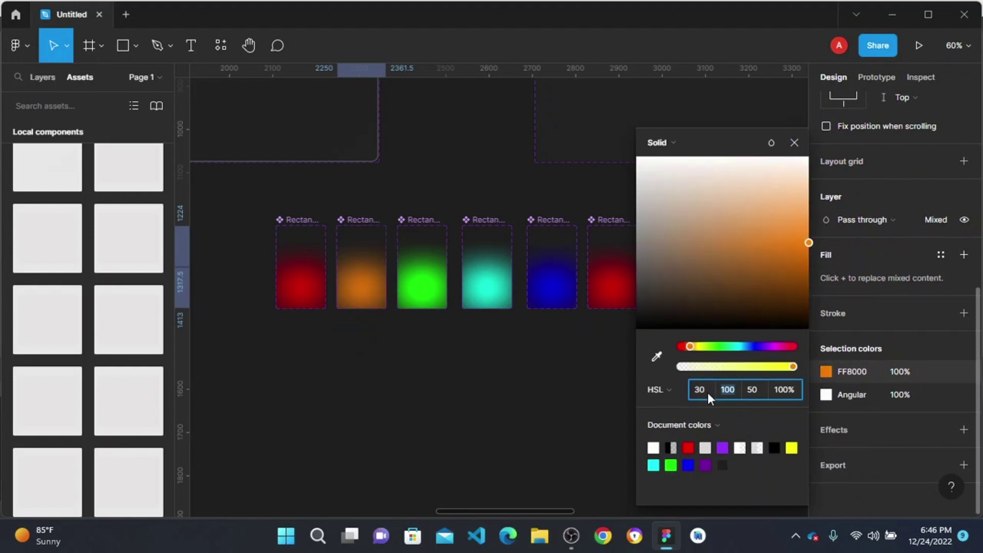
- Set the hue of the third tile's green selection color to 60
{"action": "left_click", "coordinate": [421, 261]}
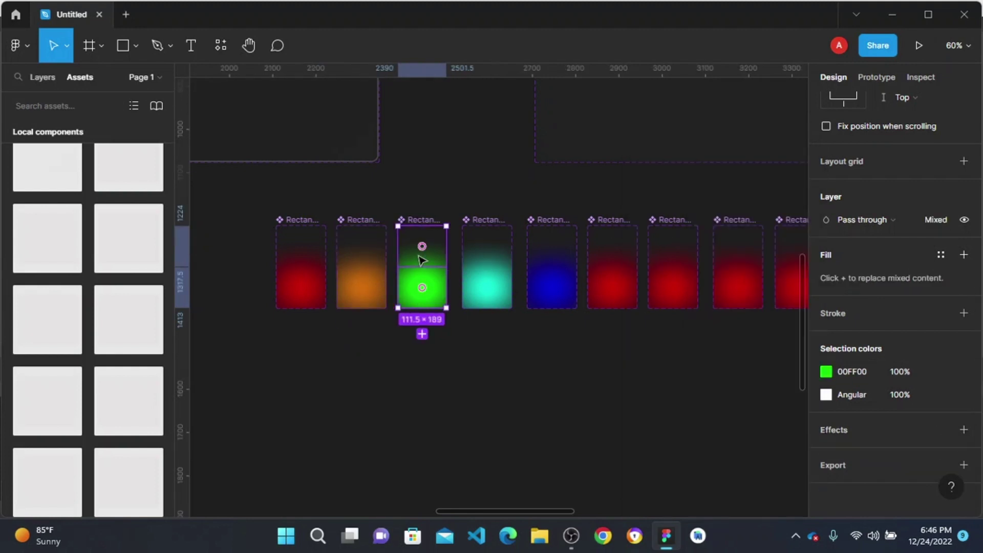
{"action": "left_click", "coordinate": [828, 372]}
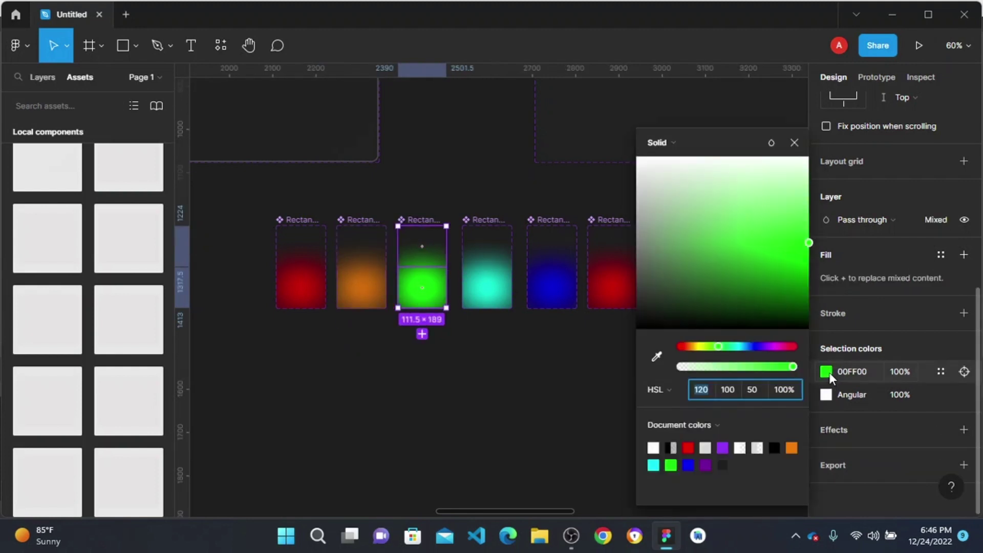
{"action": "type", "text": "60"}
{"action": "key", "text": "Return"}
- Set the hue of both variants of the fourth tile to 90
{"action": "left_click", "coordinate": [478, 287]}
{"action": "left_click", "coordinate": [485, 254], "text": "shift"}
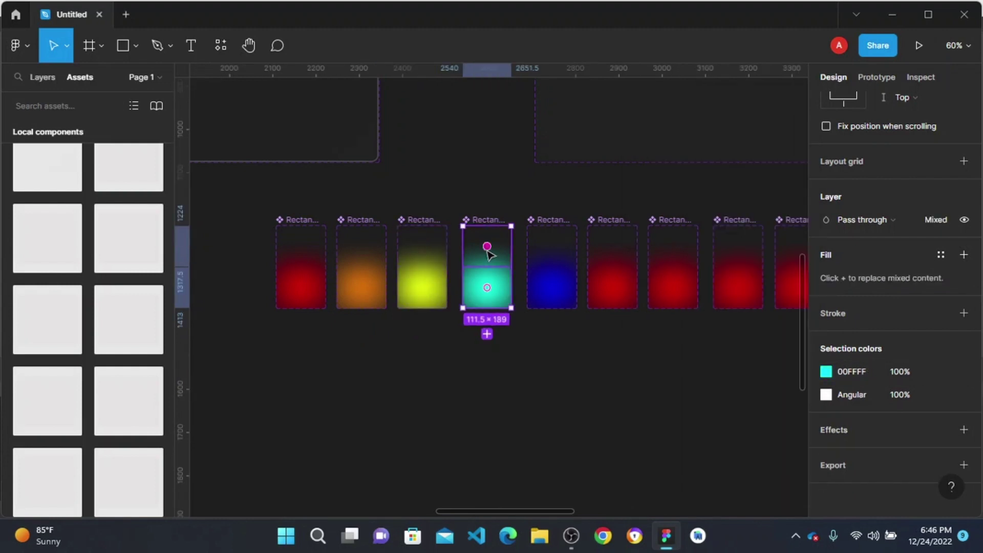
{"action": "left_click", "coordinate": [829, 373]}
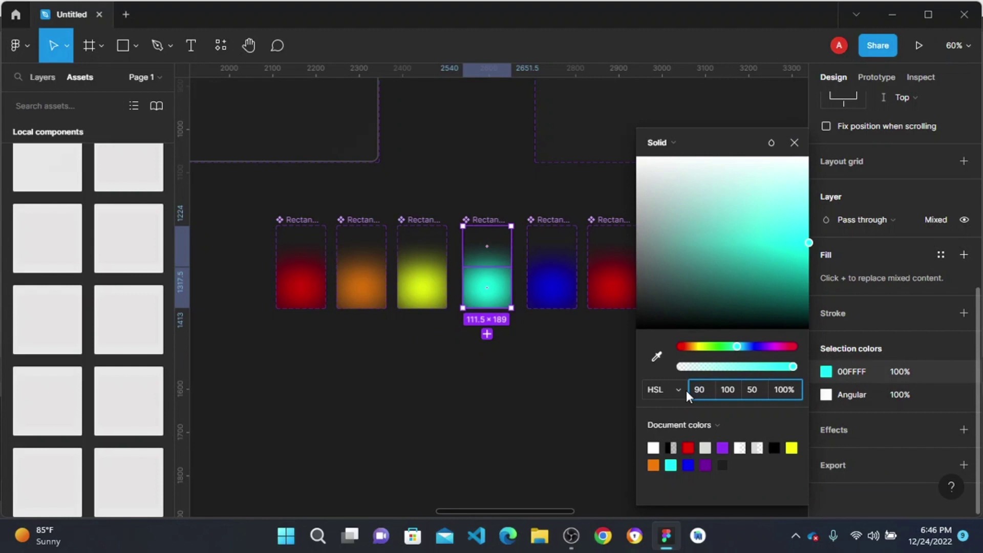
{"action": "key", "text": "Tab"}
- Change the fifth tile's blue color to hue 120 in both of its variants
{"action": "left_click", "coordinate": [549, 287]}
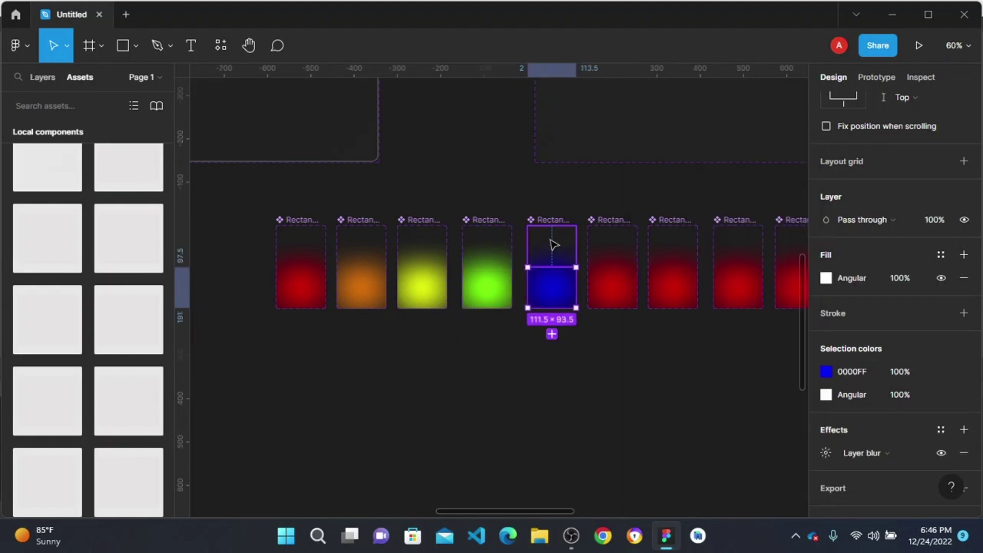
{"action": "left_click", "coordinate": [551, 244], "text": "shift"}
{"action": "left_click", "coordinate": [825, 372]}
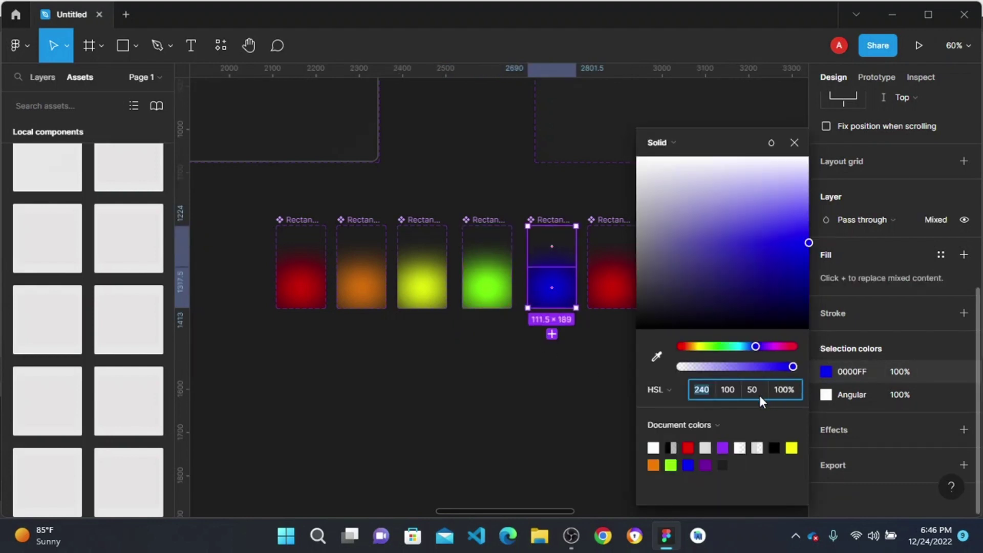
{"action": "type", "text": "120"}
{"action": "key", "text": "Tab"}
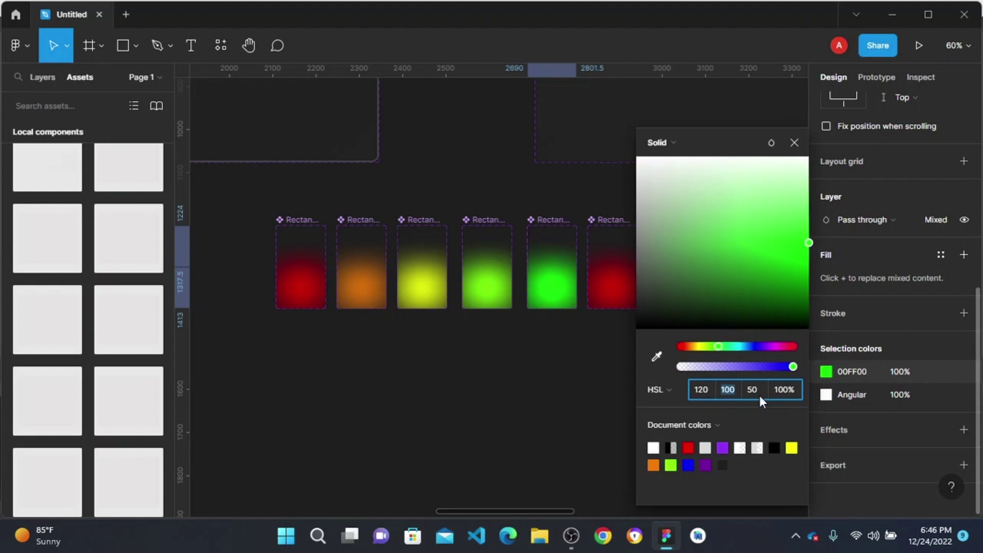
- Recolor both variants of the sixth tile, replacing red with a hue of 120+30
{"action": "scroll", "coordinate": [550, 288], "scroll_direction": "right", "scroll_amount": 5}
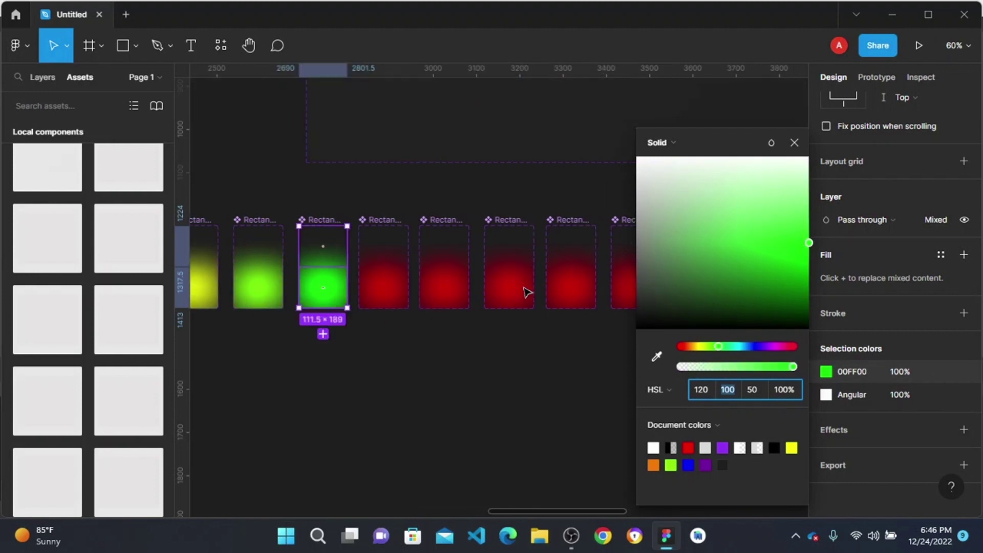
{"action": "left_click", "coordinate": [389, 288]}
{"action": "left_click", "coordinate": [394, 259], "text": "shift"}
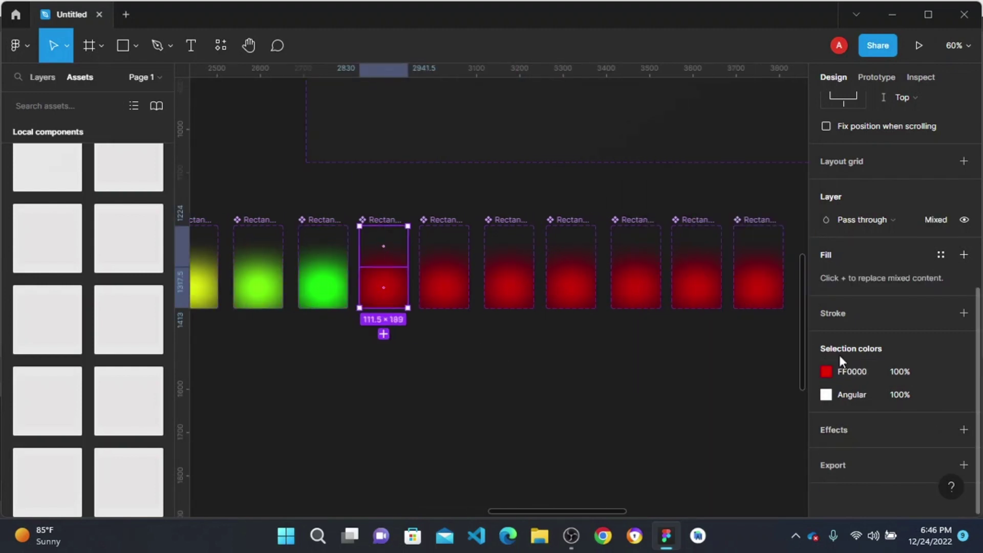
{"action": "left_click", "coordinate": [826, 372]}
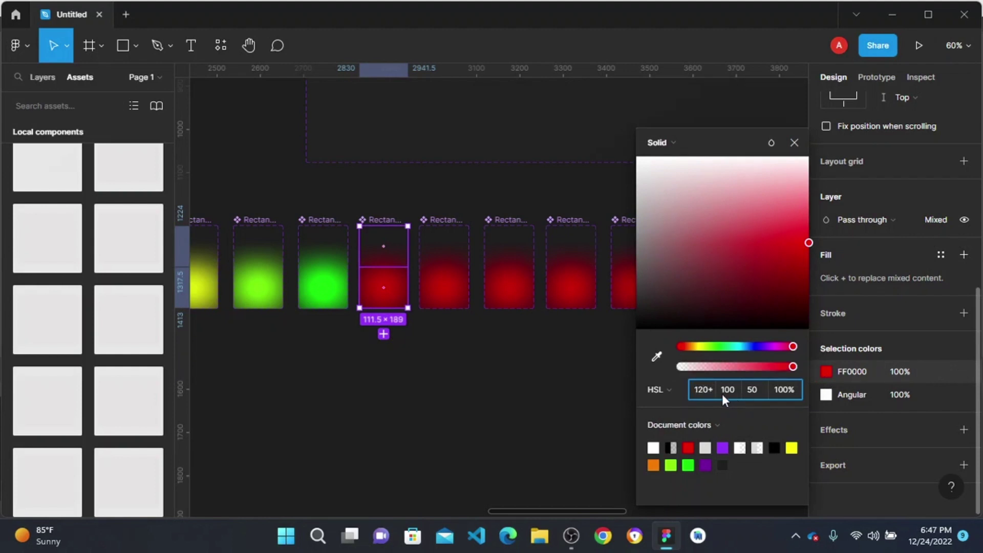
{"action": "type", "text": "120+30"}
{"action": "key", "text": "Tab"}
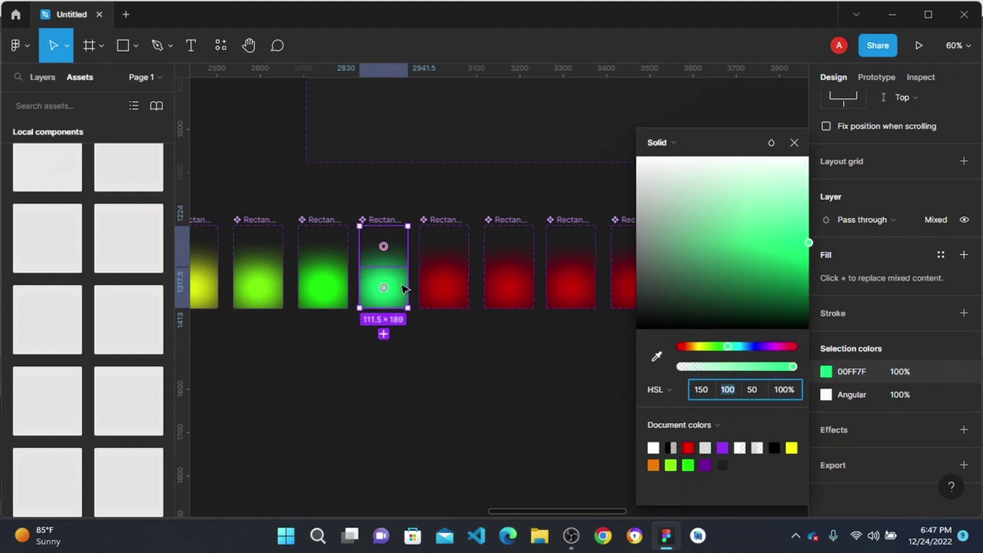
- Set the red color of both variants of the seventh tile to a hue of 150+30
{"action": "left_click", "coordinate": [438, 285]}
{"action": "left_click", "coordinate": [447, 254], "text": "shift"}
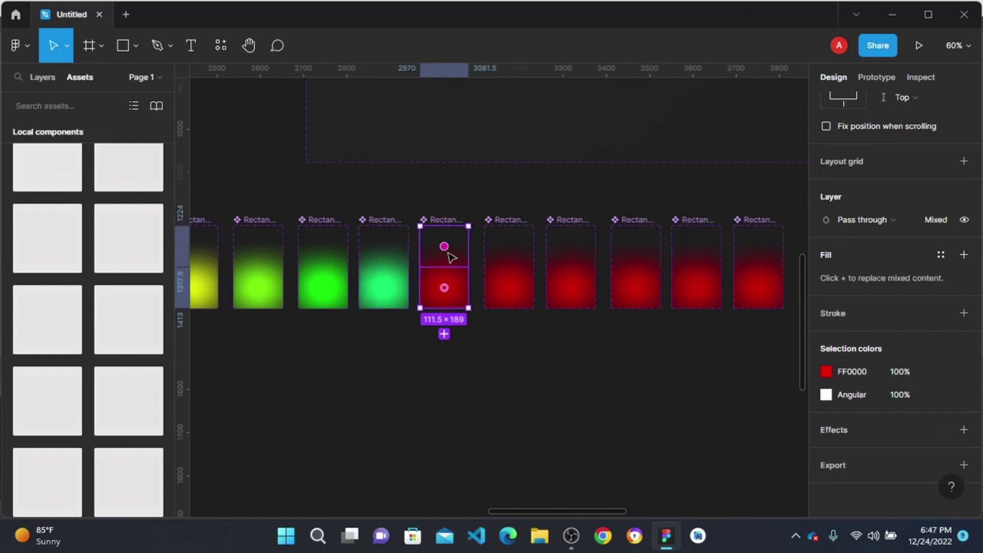
{"action": "left_click", "coordinate": [827, 372]}
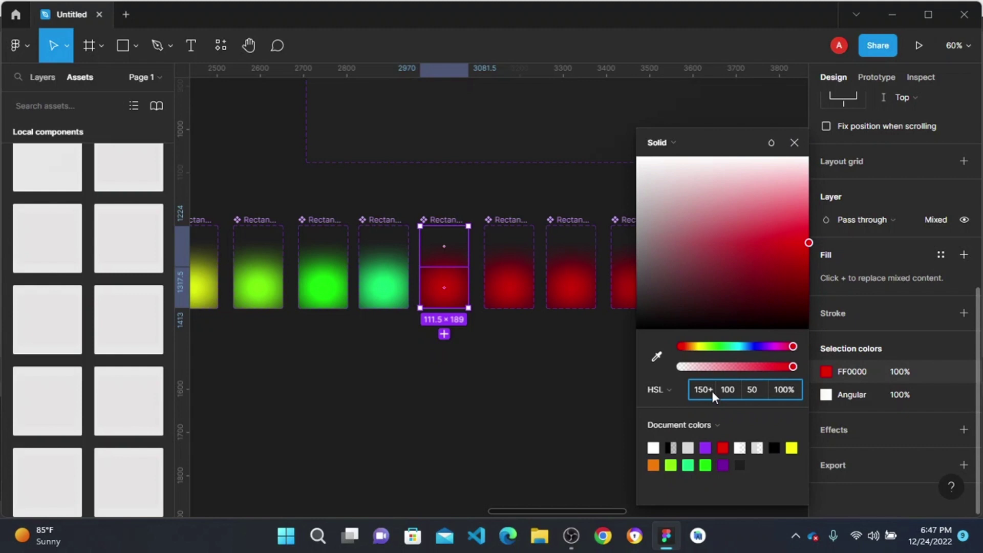
{"action": "type", "text": "0+30"}
{"action": "key", "text": "Tab"}
- Open the shared red color of both variants of the eighth tile for editing
{"action": "left_click", "coordinate": [514, 291]}
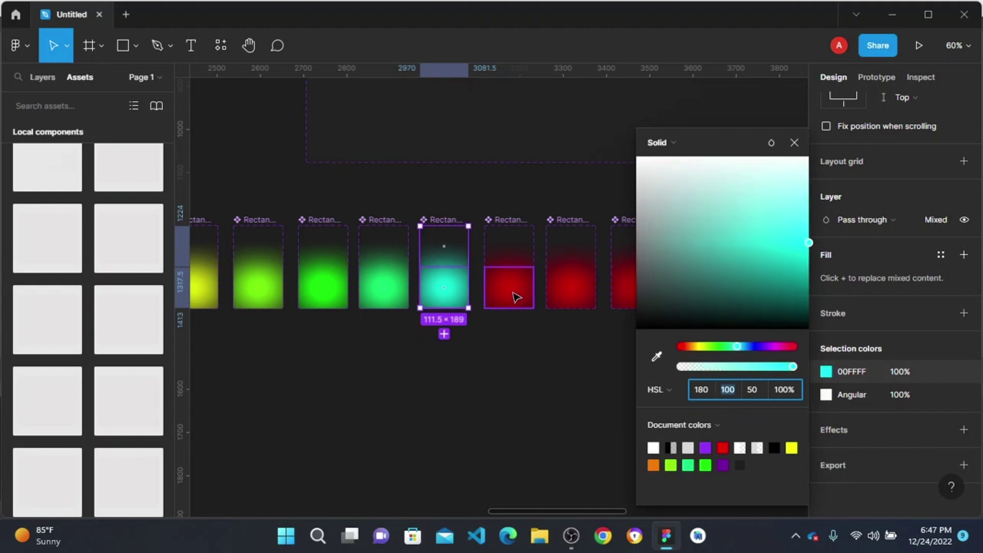
{"action": "left_click", "coordinate": [510, 248], "text": "shift"}
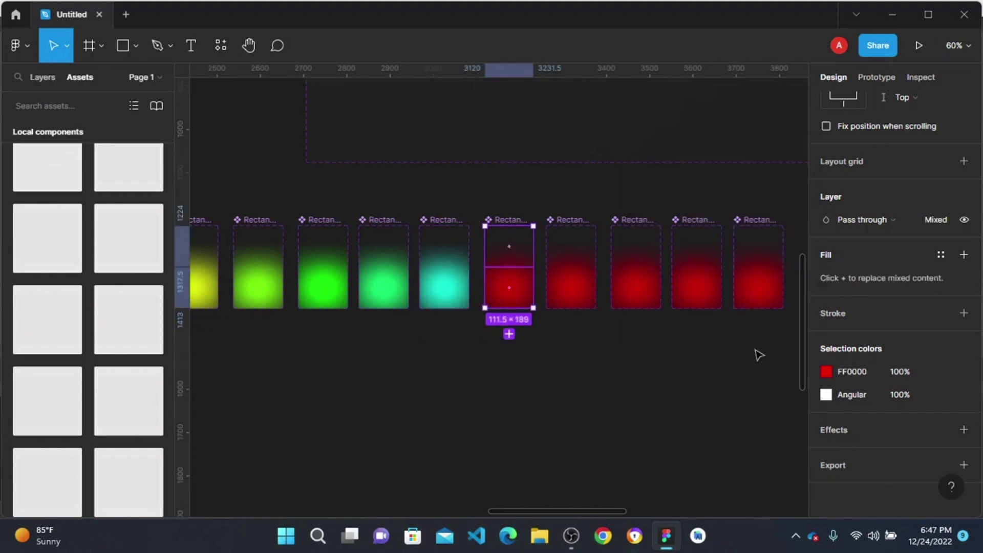
{"action": "left_click", "coordinate": [827, 372]}
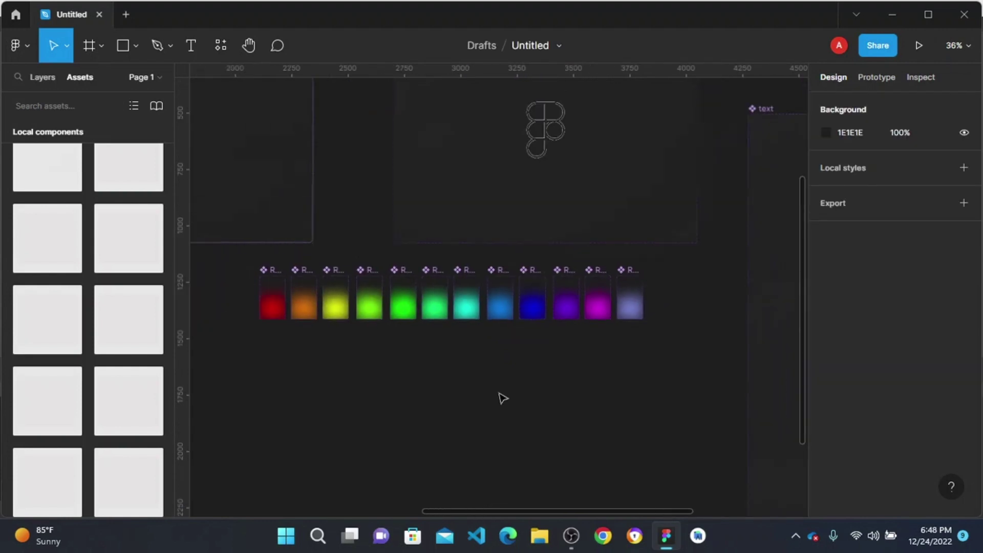
- Rename the red tile component as color1 and the orange tile component as color2
{"action": "scroll", "coordinate": [501, 398], "scroll_direction": "down", "scroll_amount": 1}
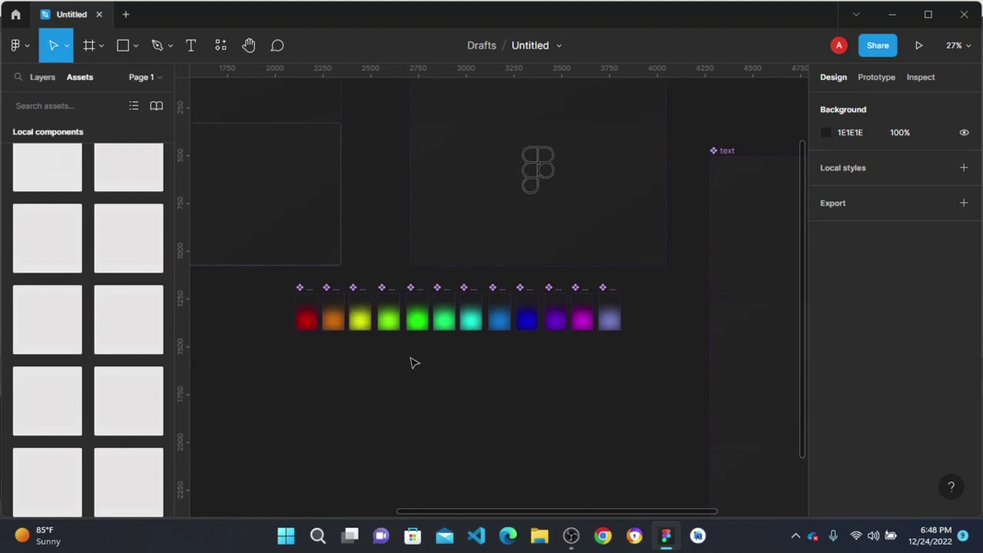
{"action": "scroll", "coordinate": [418, 358], "scroll_direction": "right", "scroll_amount": 2}
{"action": "scroll", "coordinate": [417, 357], "scroll_direction": "down", "scroll_amount": 1}
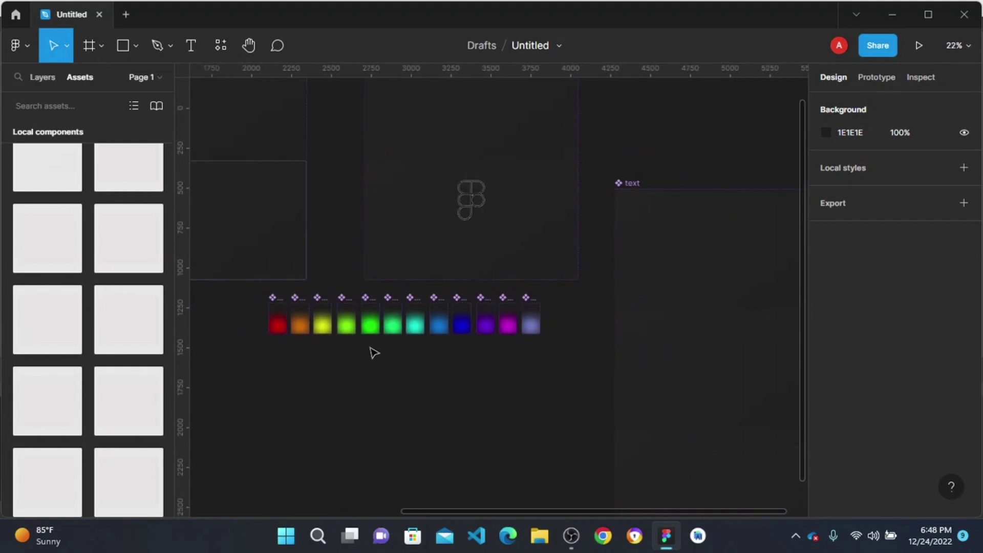
{"action": "scroll", "coordinate": [370, 344], "scroll_direction": "right", "scroll_amount": 3}
{"action": "scroll", "coordinate": [372, 345], "scroll_direction": "left", "scroll_amount": 8}
{"action": "scroll", "coordinate": [386, 448], "scroll_direction": "up", "scroll_amount": 5}
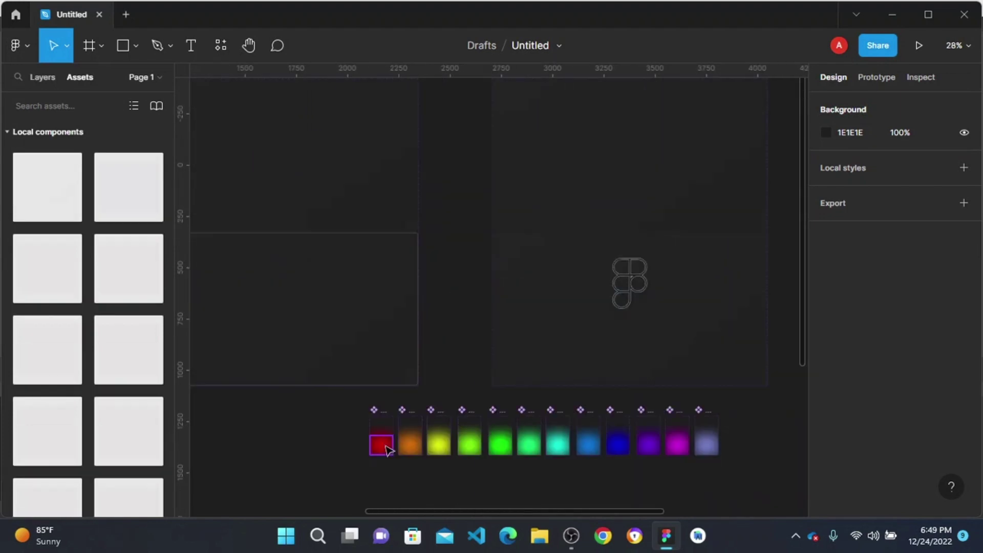
{"action": "double_click", "coordinate": [379, 377]}
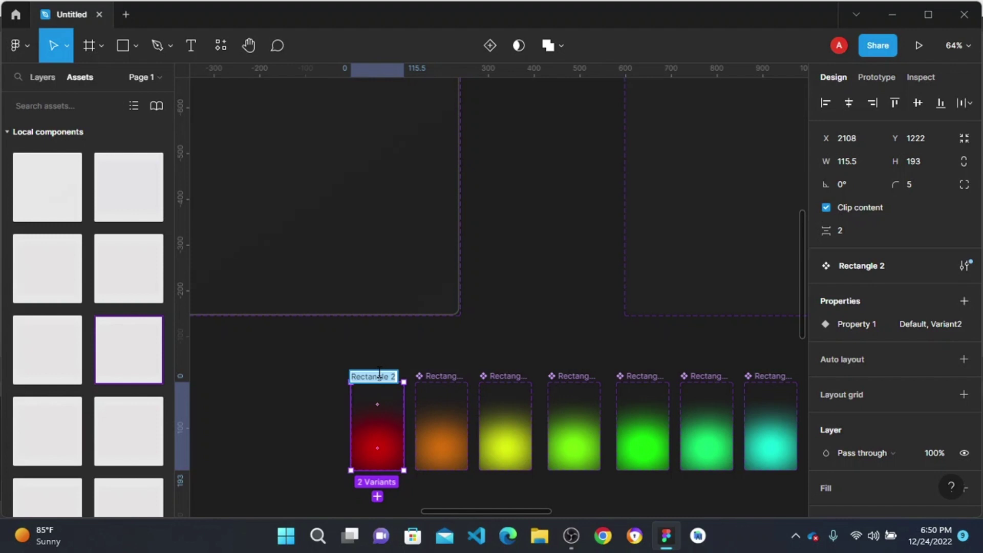
{"action": "type", "text": "color1"}
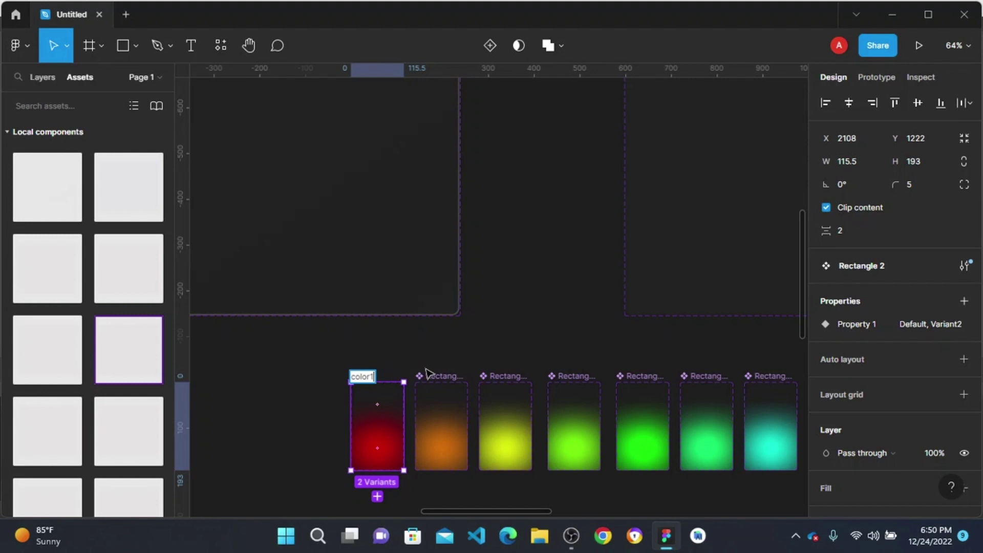
{"action": "double_click", "coordinate": [450, 377]}
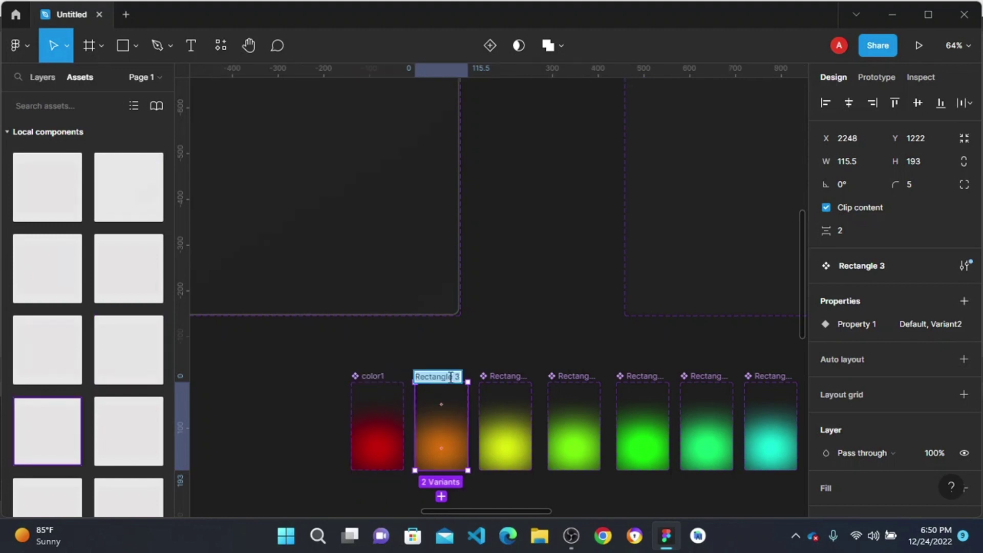
{"action": "type", "text": "color2"}
{"action": "key", "text": "Tab"}
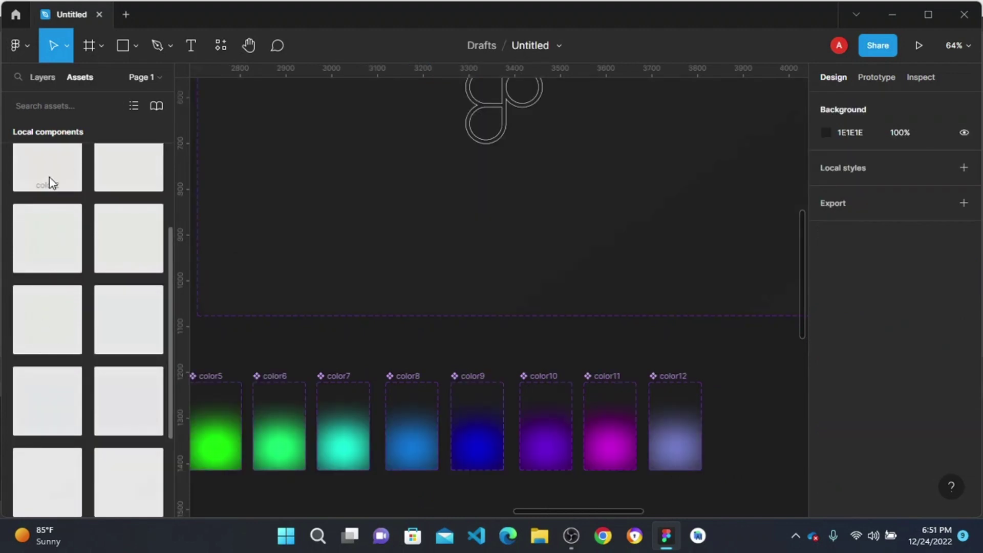
- Place an instance of the color1 component in the upper-left corner of the glass card in the Desktop - 1 frame
{"action": "scroll", "coordinate": [51, 178], "scroll_direction": "down", "scroll_amount": 2}
{"action": "scroll", "coordinate": [61, 191], "scroll_direction": "up", "scroll_amount": 3}
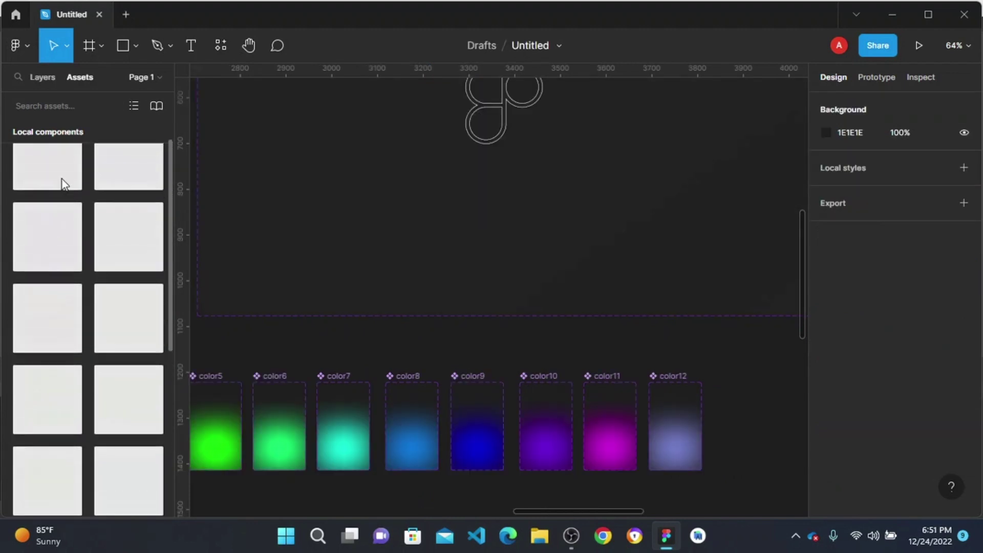
{"action": "scroll", "coordinate": [332, 339], "scroll_direction": "down", "scroll_amount": 6}
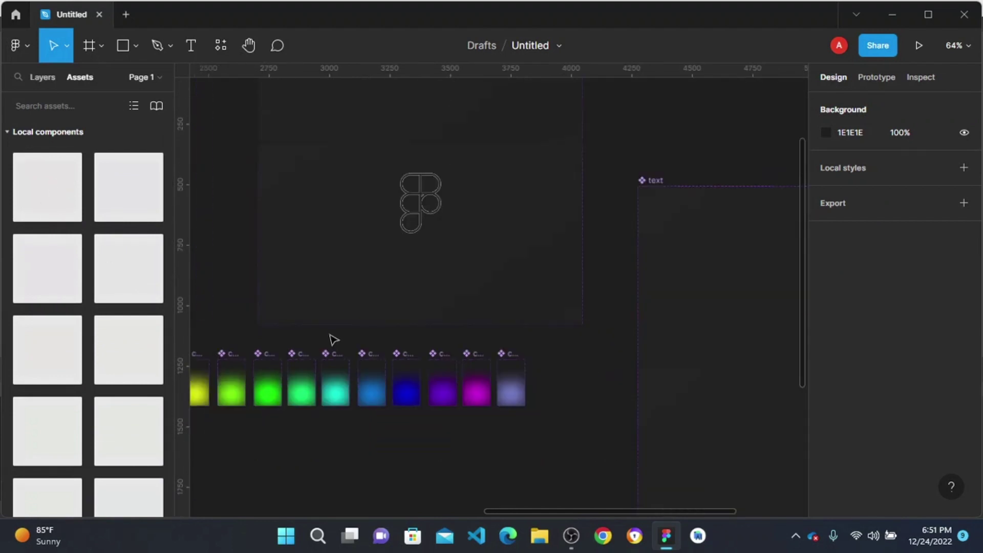
{"action": "scroll", "coordinate": [225, 321], "scroll_direction": "left", "scroll_amount": 5}
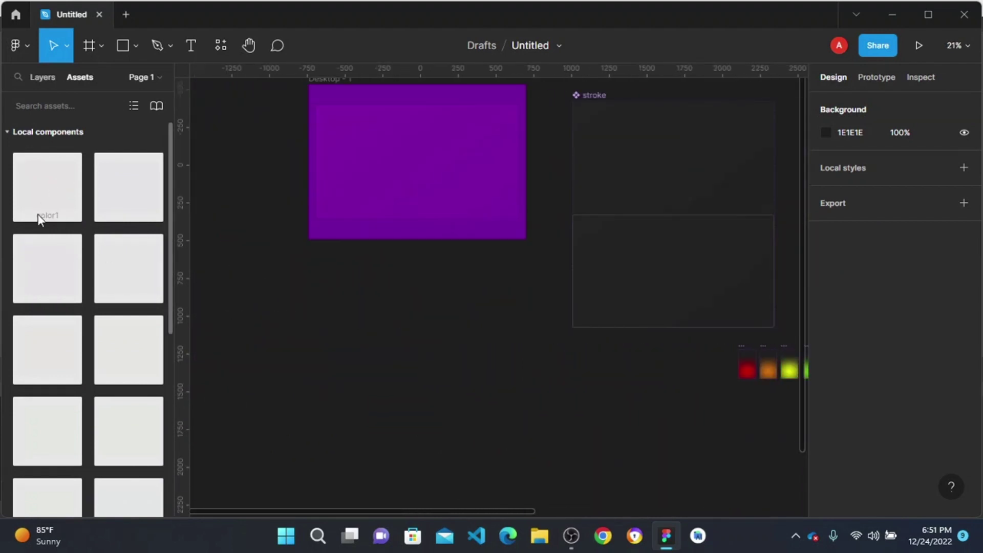
{"action": "left_click_drag", "start_coordinate": [39, 195], "coordinate": [337, 114]}
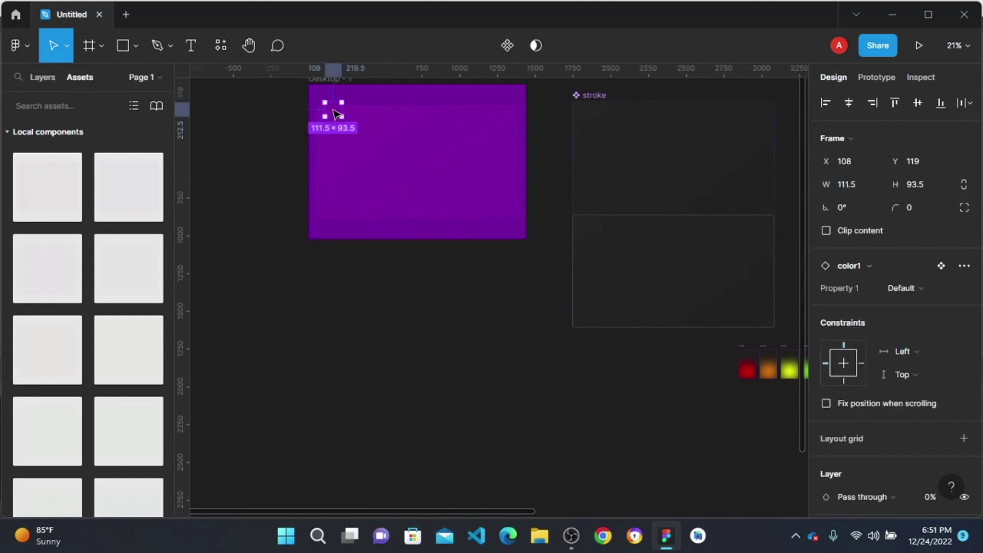
{"action": "scroll", "coordinate": [337, 114], "scroll_direction": "up", "scroll_amount": 6}
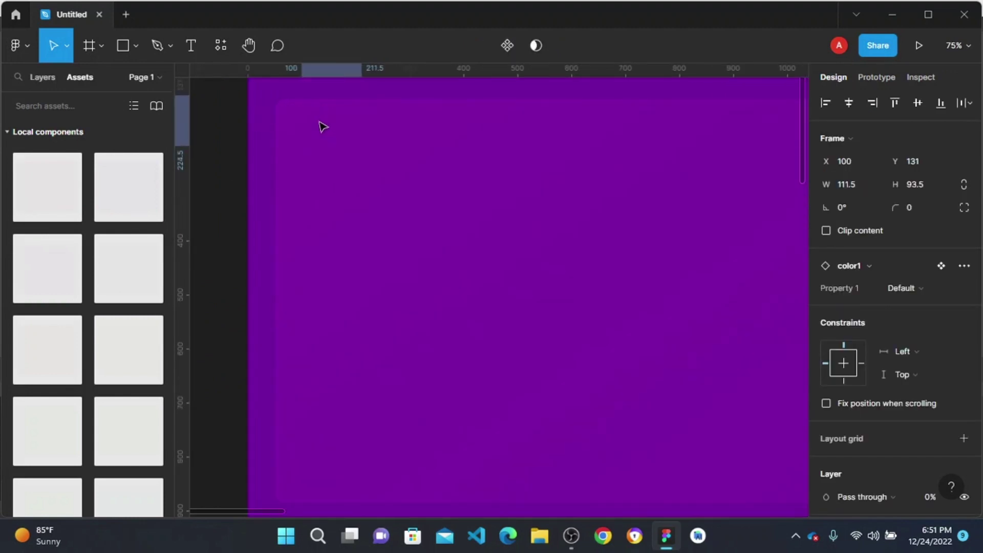
{"action": "mouse_move", "coordinate": [308, 134]}
{"action": "left_mouse_down"}
{"action": "mouse_move", "coordinate": [286, 129]}
{"action": "mouse_move", "coordinate": [299, 130]}
{"action": "left_mouse_up"}
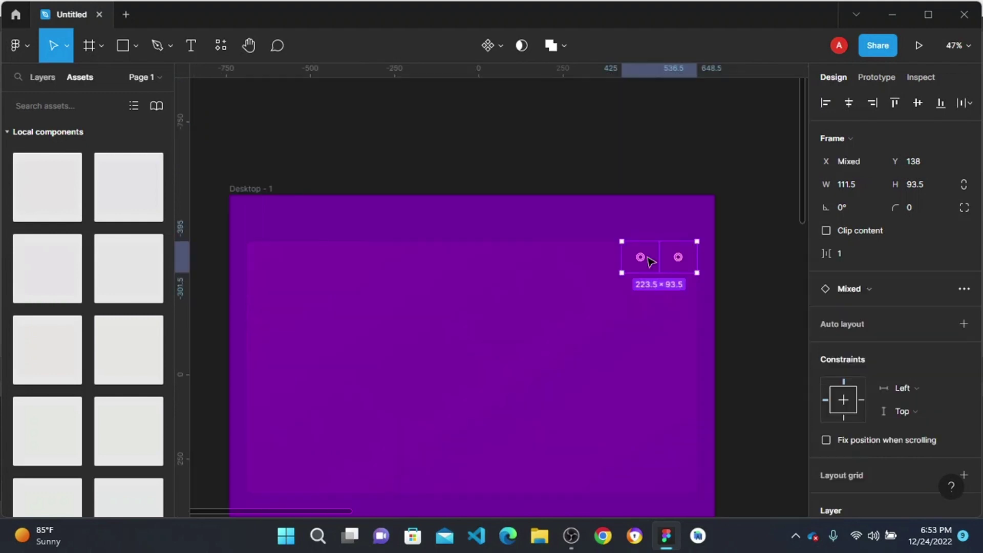
- Duplicate the full row of twelve tile instances down the glass card, with the lowest row at Y 792
{"action": "left_click", "coordinate": [562, 265], "text": "shift"}
{"action": "left_click", "coordinate": [515, 269], "text": "shift"}
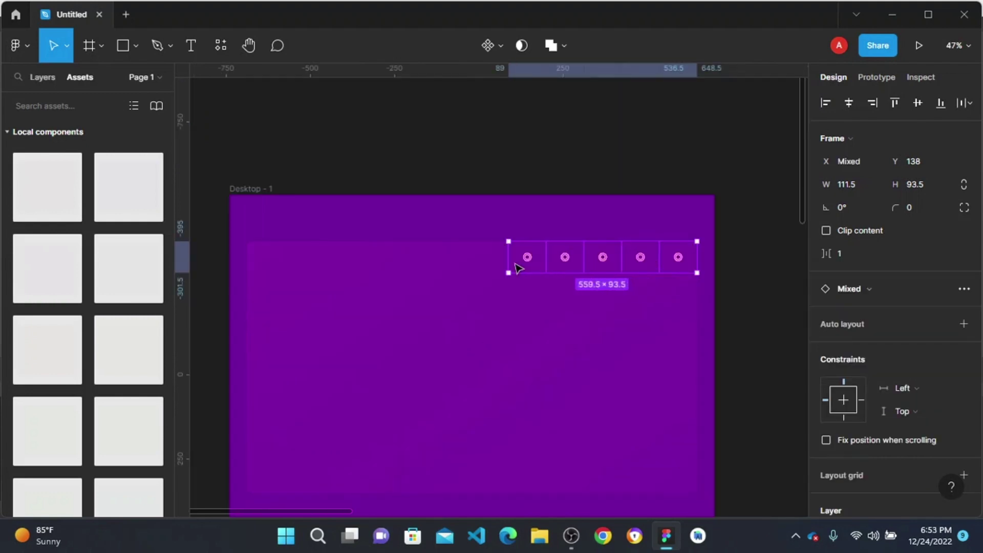
{"action": "left_click", "coordinate": [491, 267], "text": "shift"}
{"action": "left_click", "coordinate": [452, 268], "text": "shift"}
{"action": "left_click", "coordinate": [416, 267], "text": "shift"}
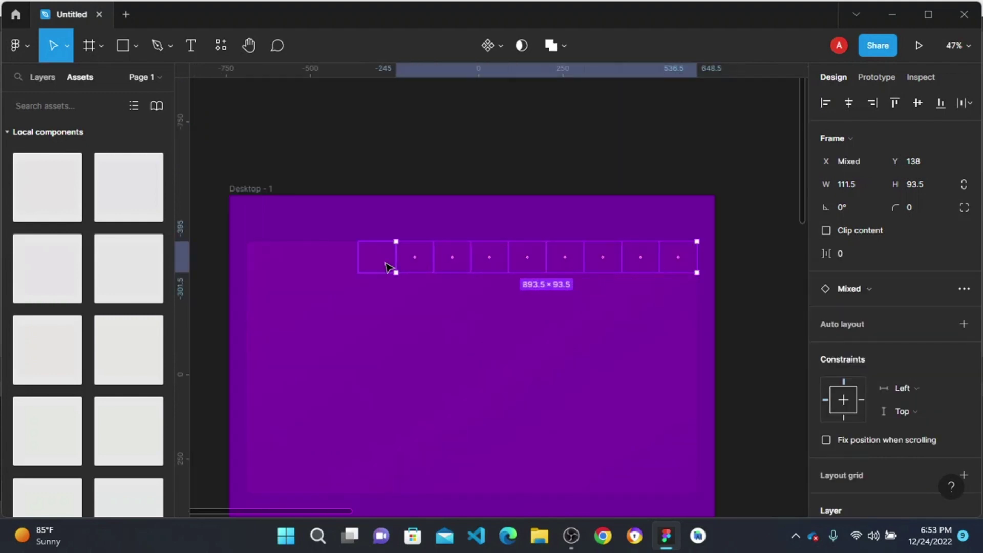
{"action": "left_click", "coordinate": [385, 268], "text": "shift"}
{"action": "left_click", "coordinate": [343, 267], "text": "shift"}
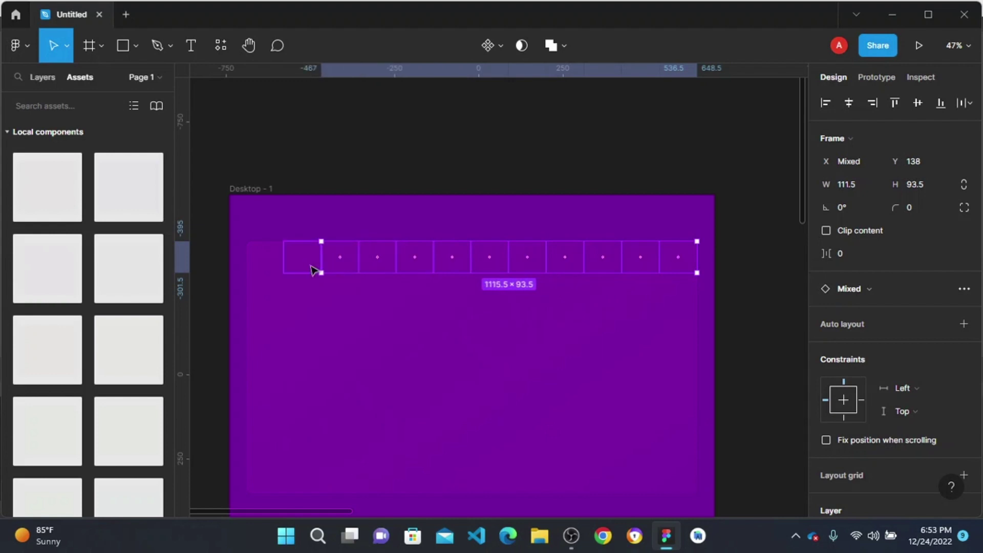
{"action": "left_click", "coordinate": [307, 267], "text": "shift"}
{"action": "left_click", "coordinate": [280, 271], "text": "shift"}
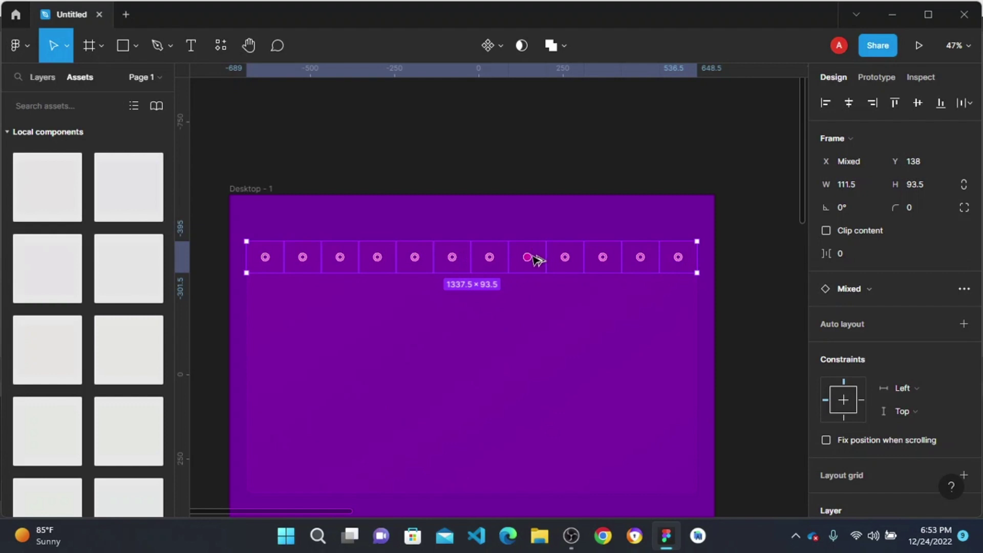
{"action": "scroll", "coordinate": [533, 276], "scroll_direction": "down", "scroll_amount": 3}
{"action": "left_click_drag", "start_coordinate": [535, 257], "coordinate": [533, 324]}
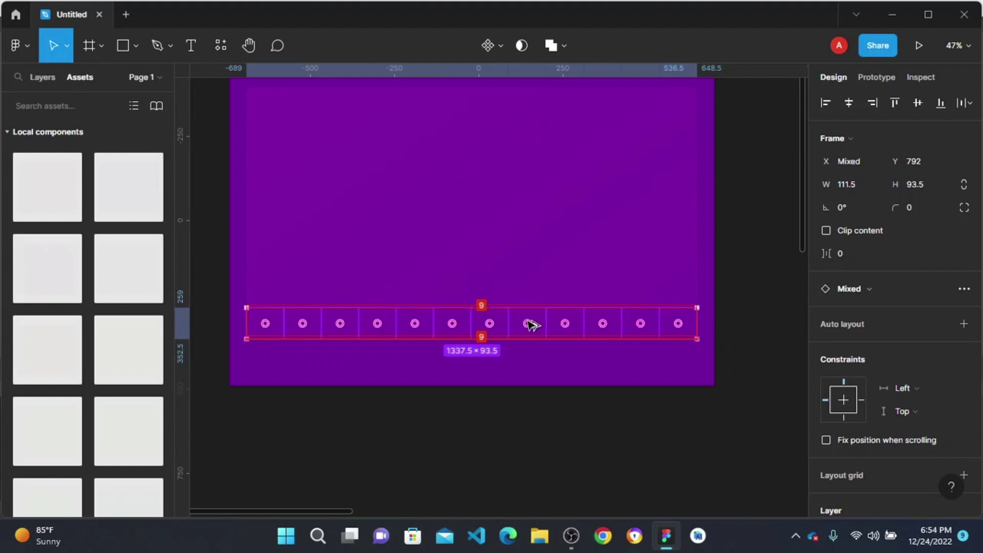
{"action": "left_click", "coordinate": [793, 258]}
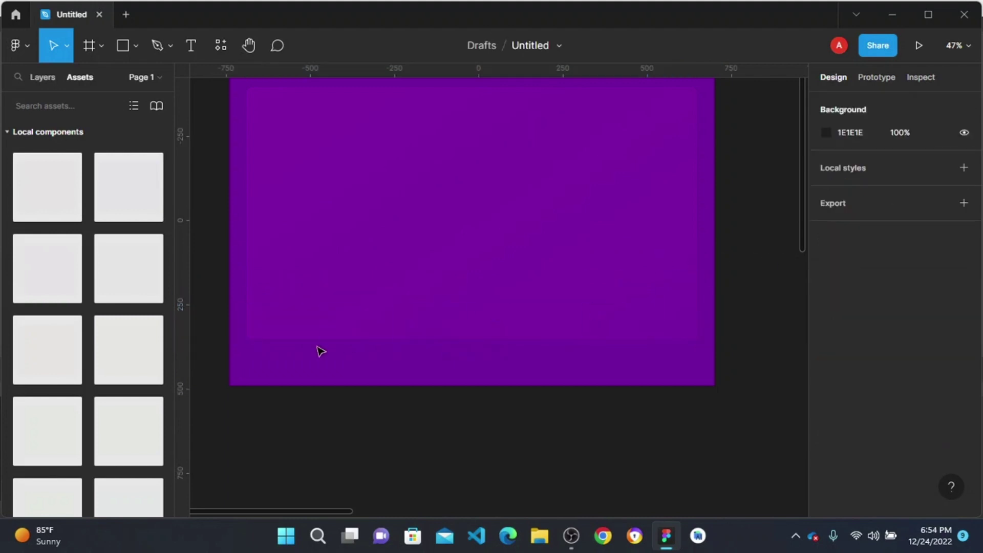
- Preview the Desktop - 1 frame as a prototype scaled to fit the screen, and close the preview
{"action": "scroll", "coordinate": [404, 383], "scroll_direction": "down", "scroll_amount": 3}
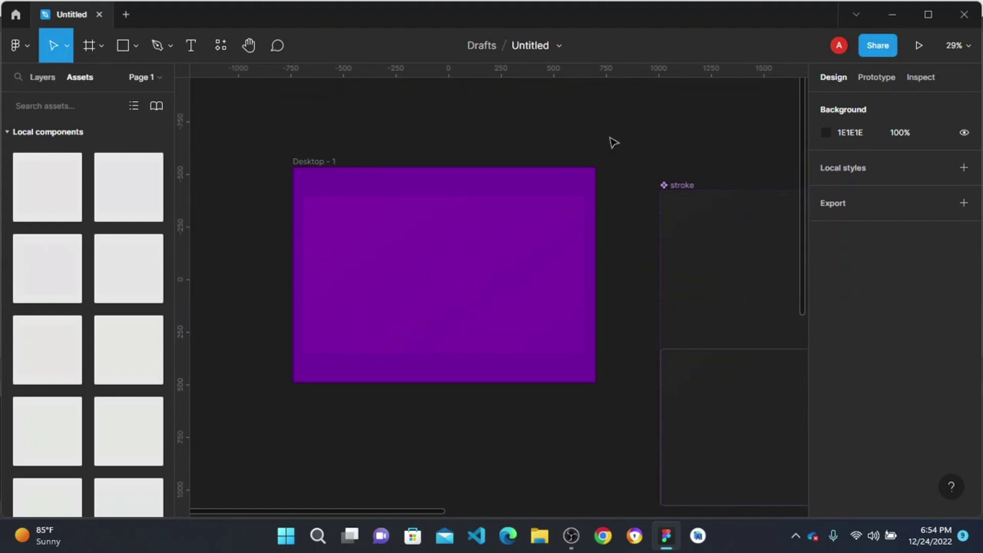
{"action": "left_click", "coordinate": [310, 161]}
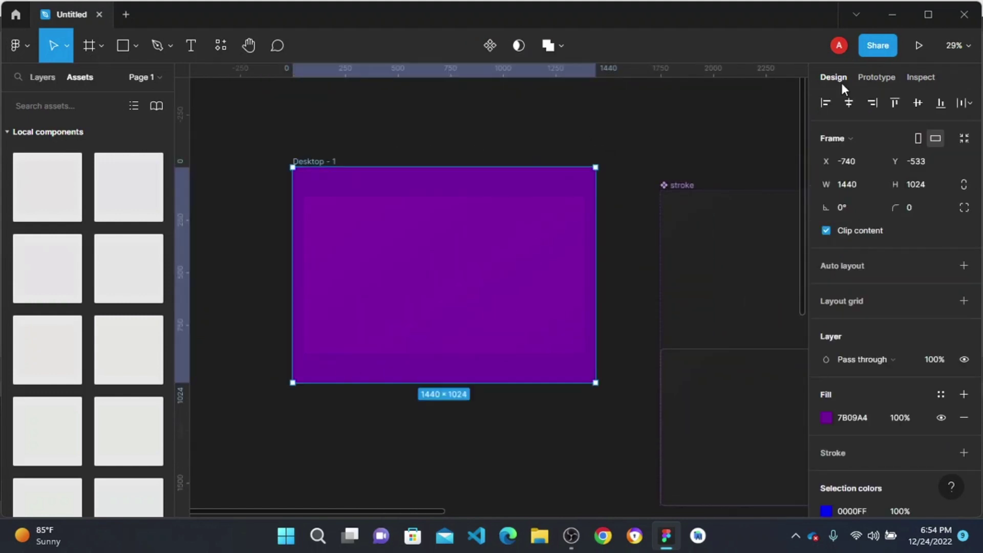
{"action": "left_click", "coordinate": [918, 45]}
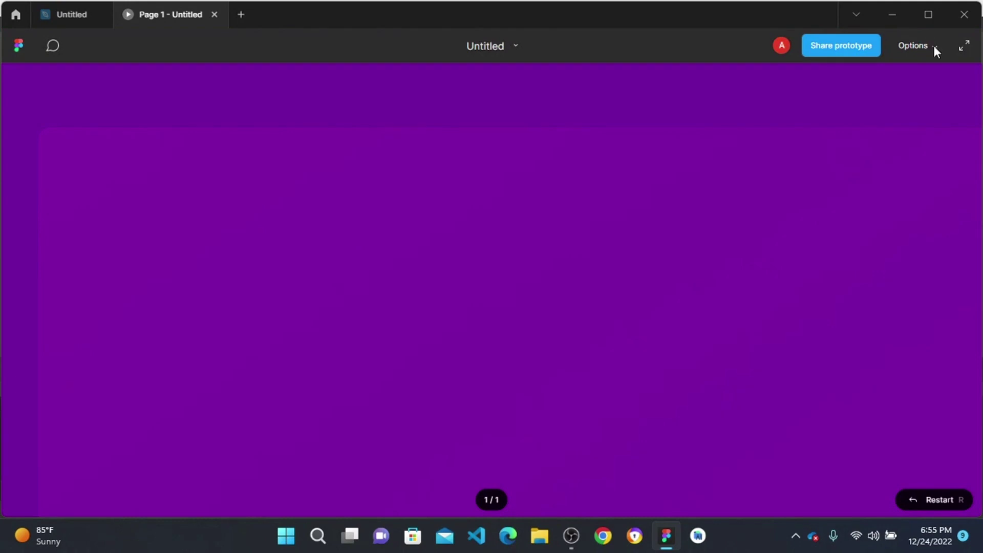
{"action": "left_click", "coordinate": [932, 45]}
{"action": "left_click", "coordinate": [845, 129]}
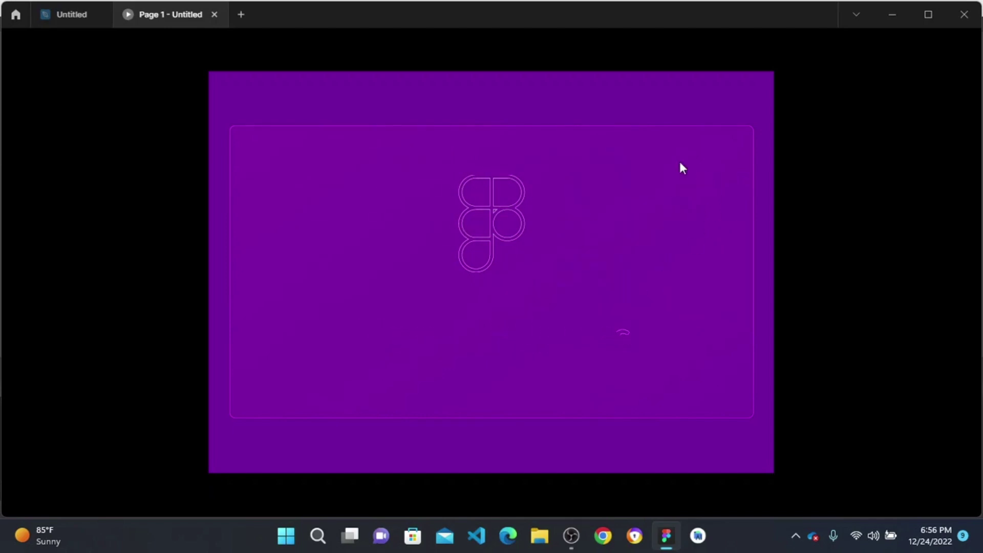
{"action": "left_click", "coordinate": [214, 14]}
- Look over the tile and text components and their prototype connections on the canvas
{"action": "scroll", "coordinate": [574, 371], "scroll_direction": "down", "scroll_amount": 3}
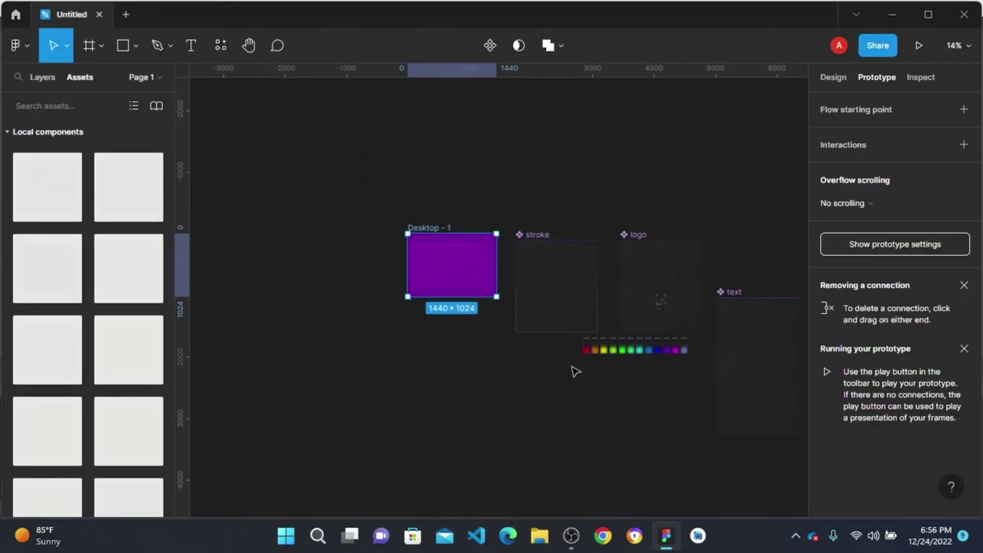
{"action": "scroll", "coordinate": [635, 367], "scroll_direction": "up", "scroll_amount": 2}
{"action": "left_click", "coordinate": [638, 391]}
{"action": "scroll", "coordinate": [643, 389], "scroll_direction": "up", "scroll_amount": 5}
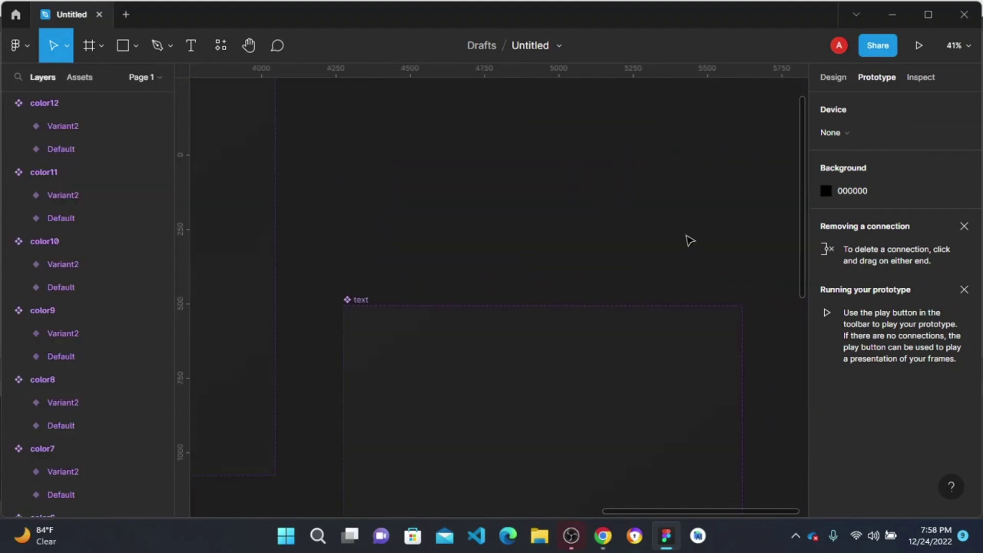
{"action": "scroll", "coordinate": [687, 239], "scroll_direction": "down", "scroll_amount": 5}
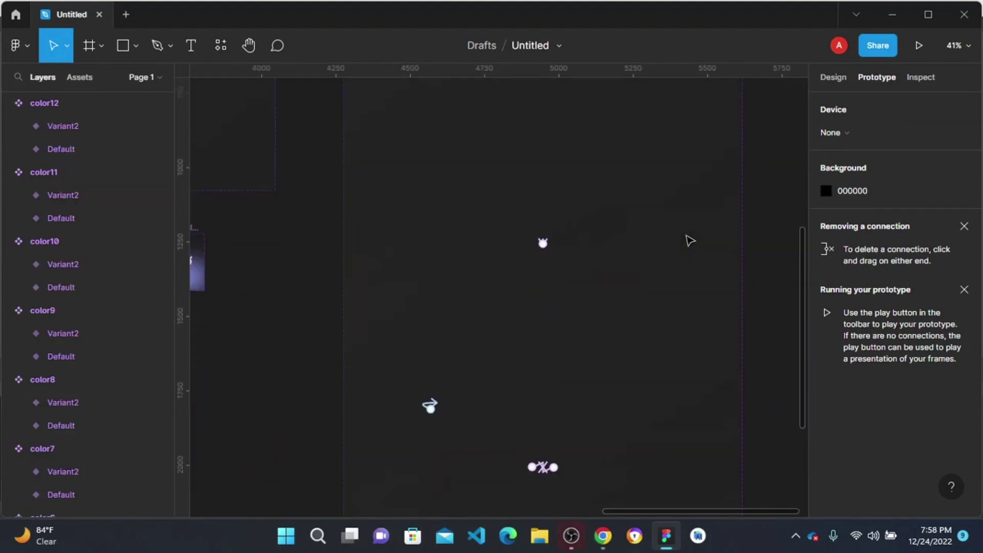
{"action": "scroll", "coordinate": [546, 270], "scroll_direction": "right", "scroll_amount": 5}
{"action": "scroll", "coordinate": [547, 270], "scroll_direction": "up", "scroll_amount": 6}
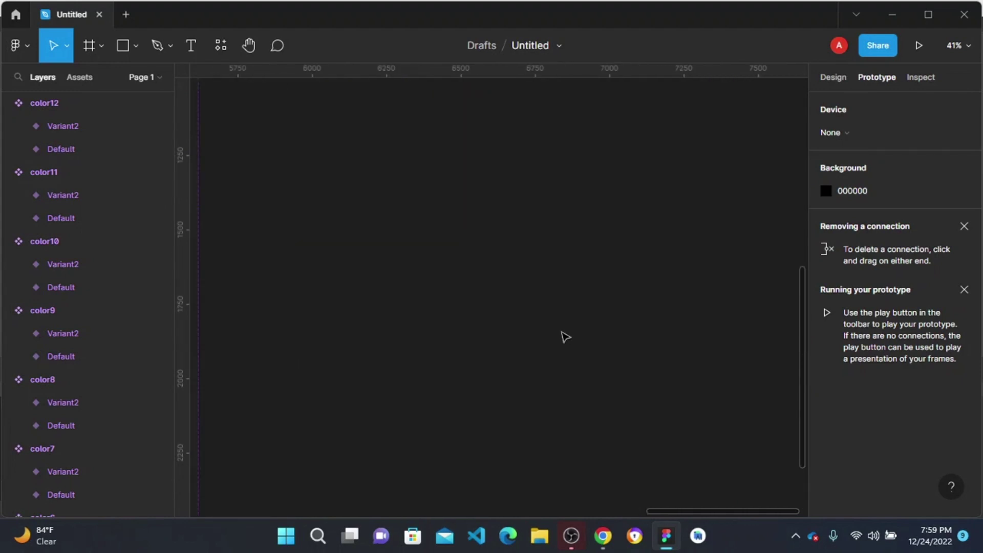
{"action": "scroll", "coordinate": [563, 336], "scroll_direction": "down", "scroll_amount": 8}
{"action": "scroll", "coordinate": [302, 353], "scroll_direction": "up", "scroll_amount": 2}
{"action": "scroll", "coordinate": [296, 334], "scroll_direction": "up", "scroll_amount": 6}
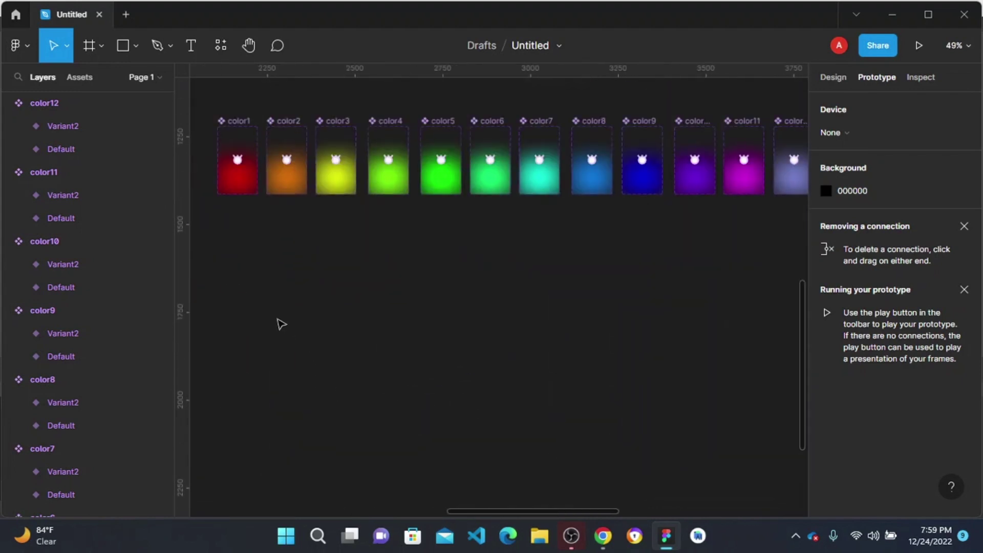
{"action": "scroll", "coordinate": [246, 160], "scroll_direction": "up", "scroll_amount": 3}
- Change the hover interaction's animation to Smart animate on the Default variants of all twelve components, color1 through color12
{"action": "left_click", "coordinate": [240, 288]}
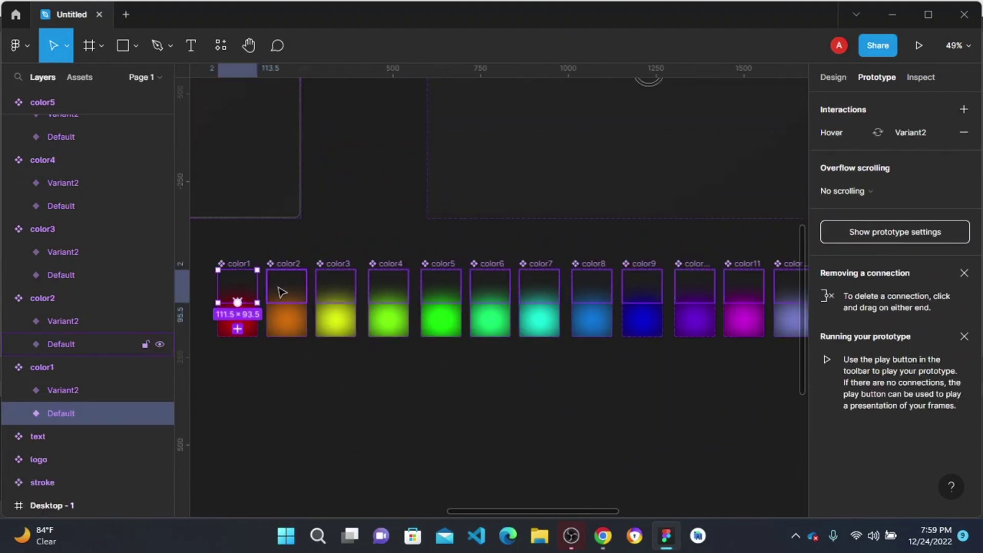
{"action": "left_click", "coordinate": [284, 287], "text": "shift"}
{"action": "left_click", "coordinate": [334, 291], "text": "shift"}
{"action": "left_click", "coordinate": [392, 291], "text": "shift"}
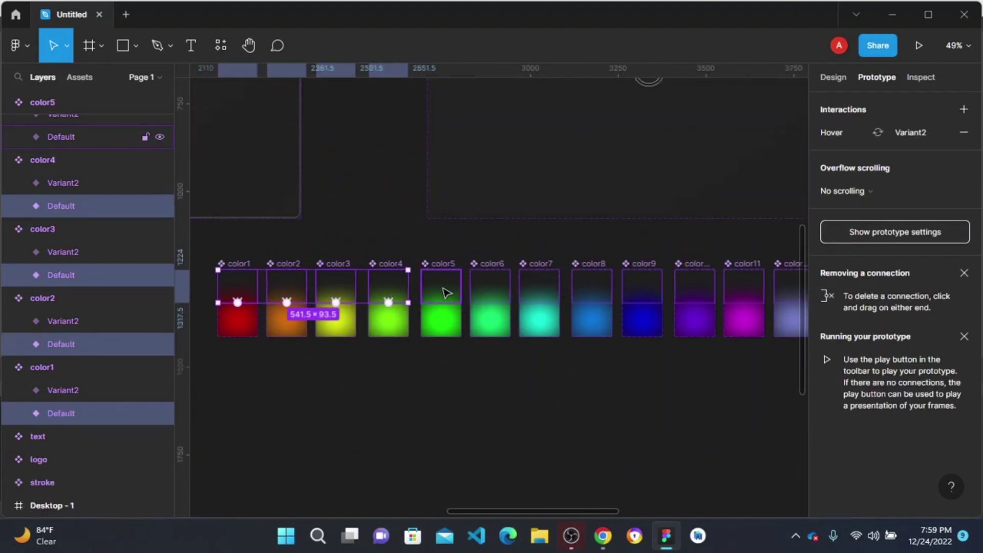
{"action": "left_click", "coordinate": [443, 292], "text": "shift"}
{"action": "left_click", "coordinate": [490, 291], "text": "shift"}
{"action": "left_click", "coordinate": [542, 294], "text": "shift"}
{"action": "left_click", "coordinate": [589, 293], "text": "shift"}
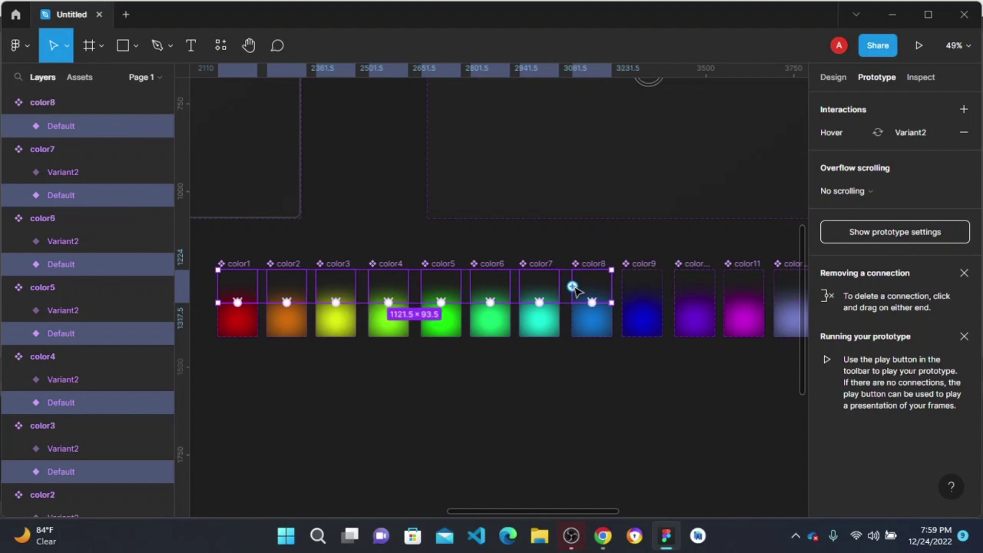
{"action": "left_click", "coordinate": [637, 289], "text": "shift"}
{"action": "left_click", "coordinate": [689, 294], "text": "shift"}
{"action": "scroll", "coordinate": [637, 297], "scroll_direction": "right", "scroll_amount": 3}
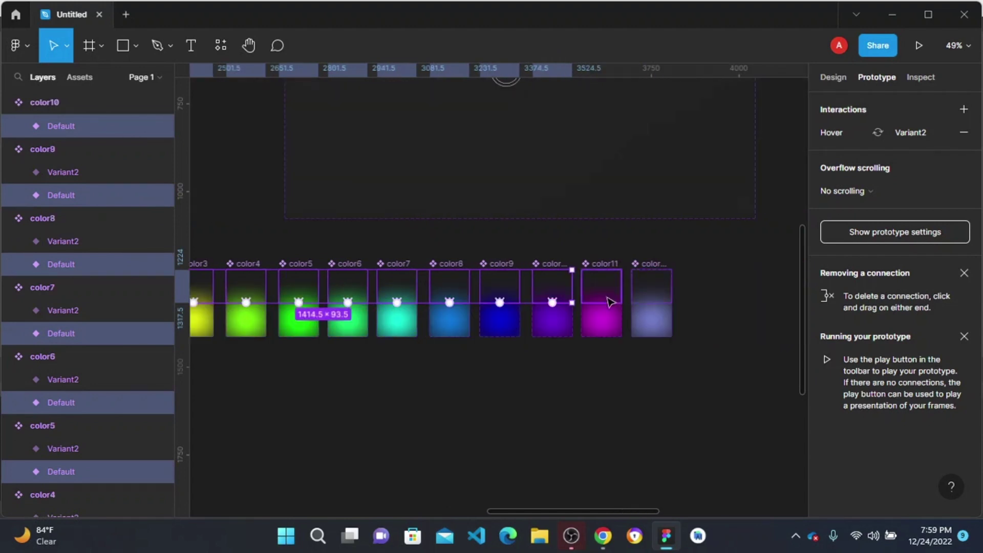
{"action": "left_click", "coordinate": [603, 299], "text": "shift"}
{"action": "left_click", "coordinate": [643, 292], "text": "shift"}
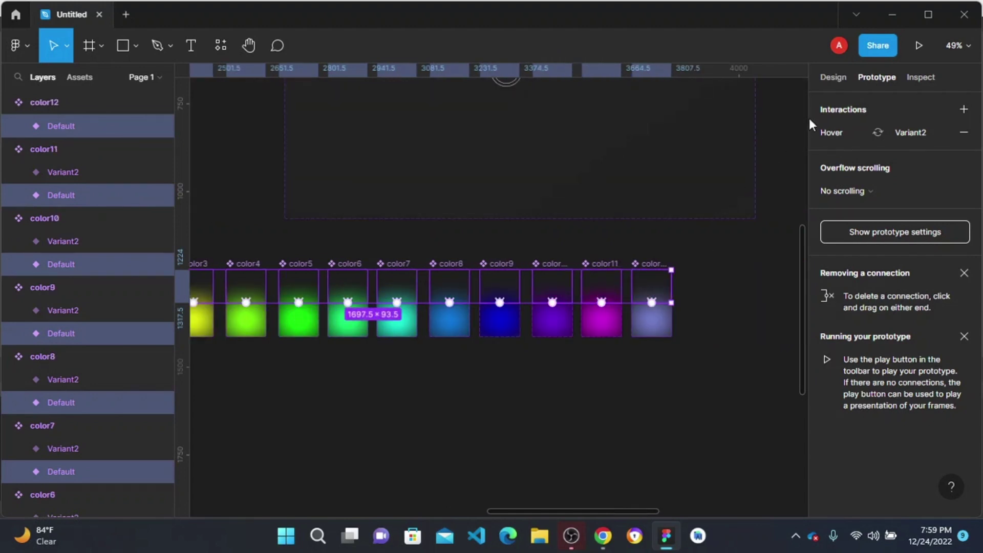
{"action": "left_click", "coordinate": [908, 131]}
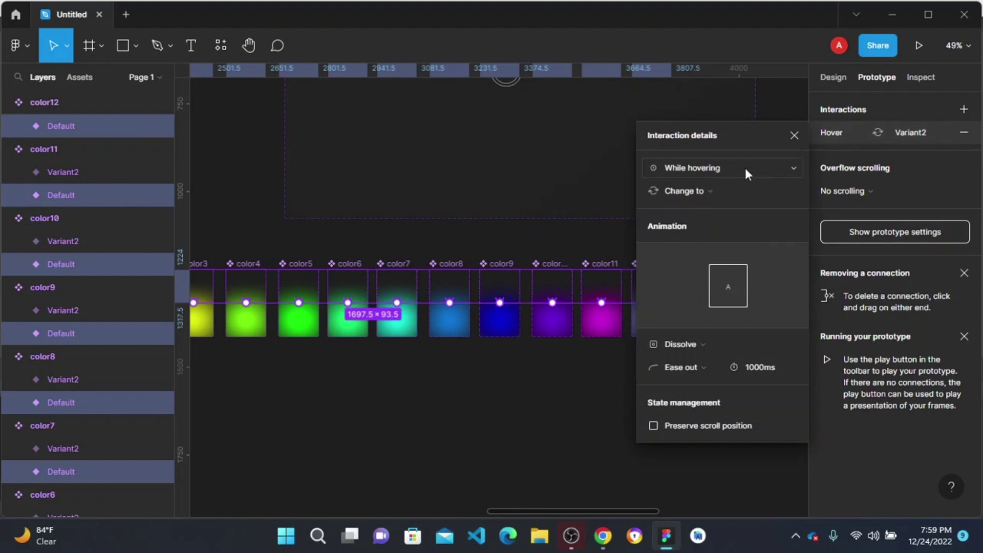
{"action": "left_click", "coordinate": [687, 345]}
{"action": "left_click", "coordinate": [703, 359]}
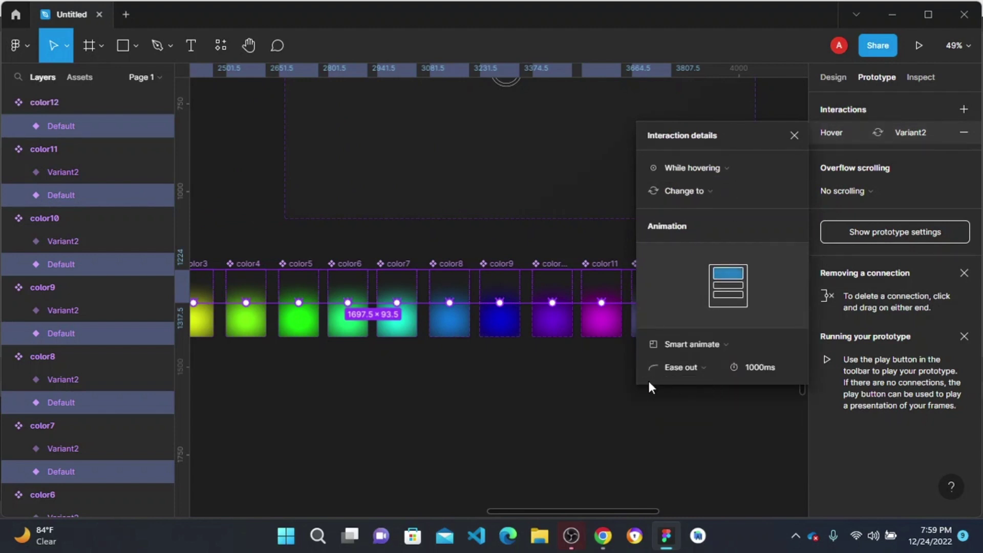
{"action": "left_click", "coordinate": [518, 384]}
- Preview the Desktop - 1 frame as a prototype, scaled so the whole frame shows on screen
{"action": "scroll", "coordinate": [358, 231], "scroll_direction": "down", "scroll_amount": 3}
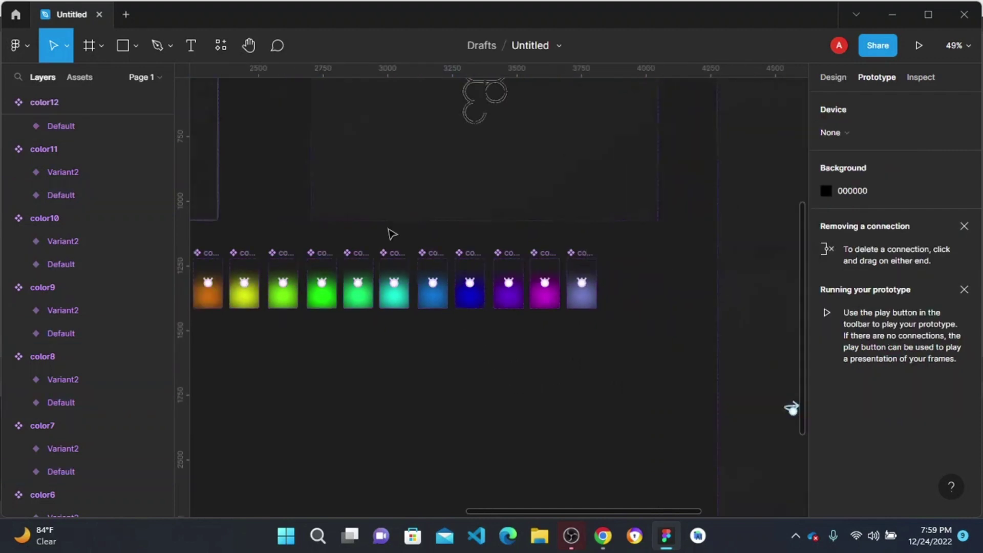
{"action": "scroll", "coordinate": [393, 234], "scroll_direction": "down", "scroll_amount": 8}
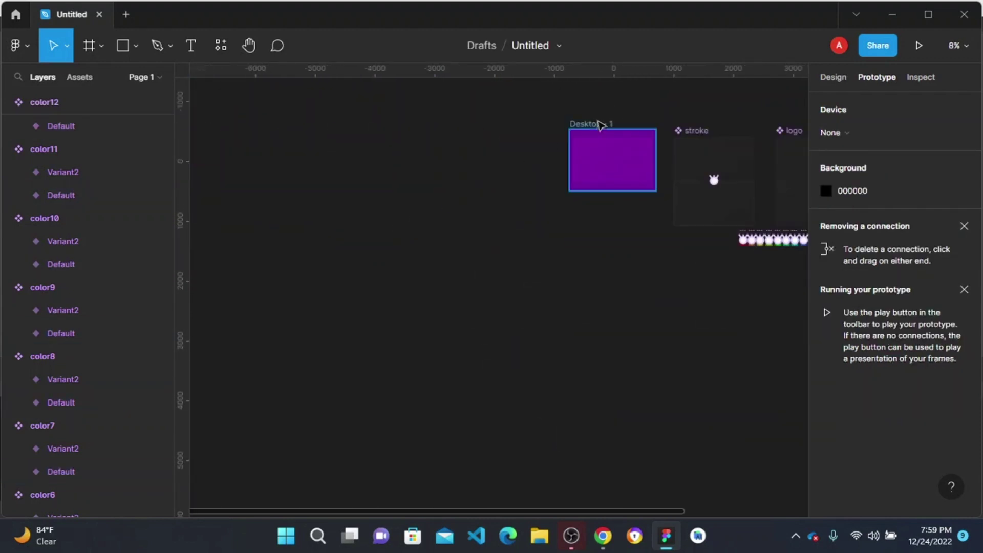
{"action": "left_click", "coordinate": [601, 126]}
{"action": "left_click", "coordinate": [919, 48]}
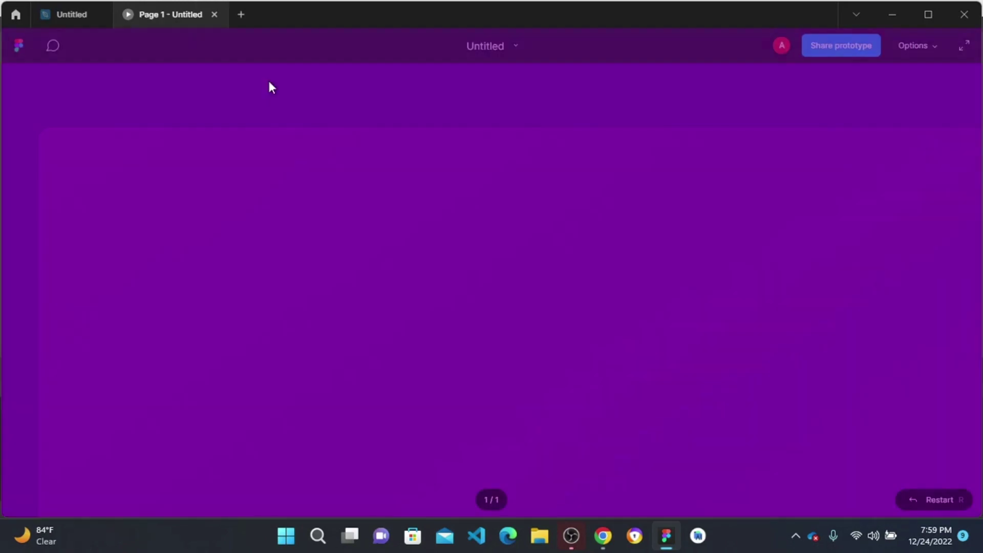
{"action": "left_click", "coordinate": [926, 43]}
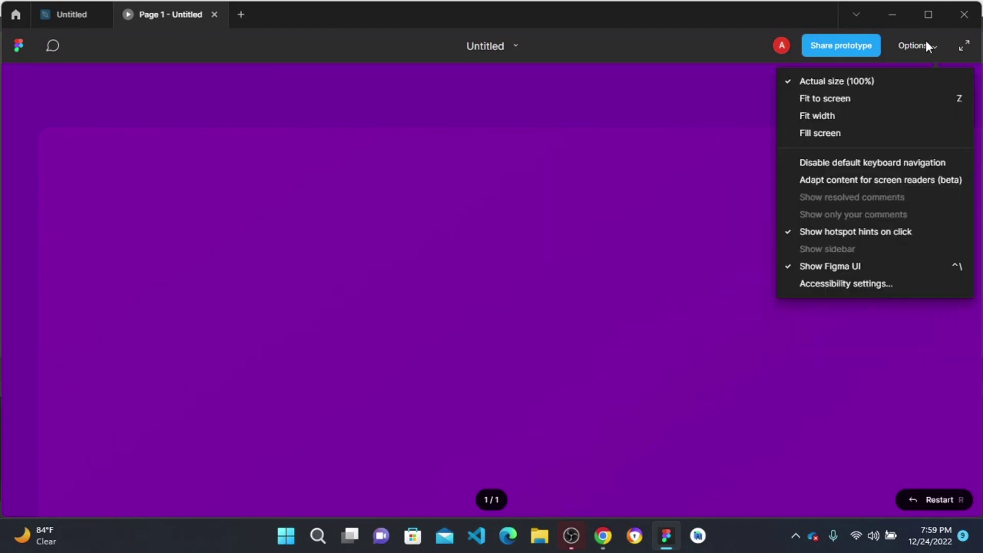
{"action": "left_click", "coordinate": [846, 131]}
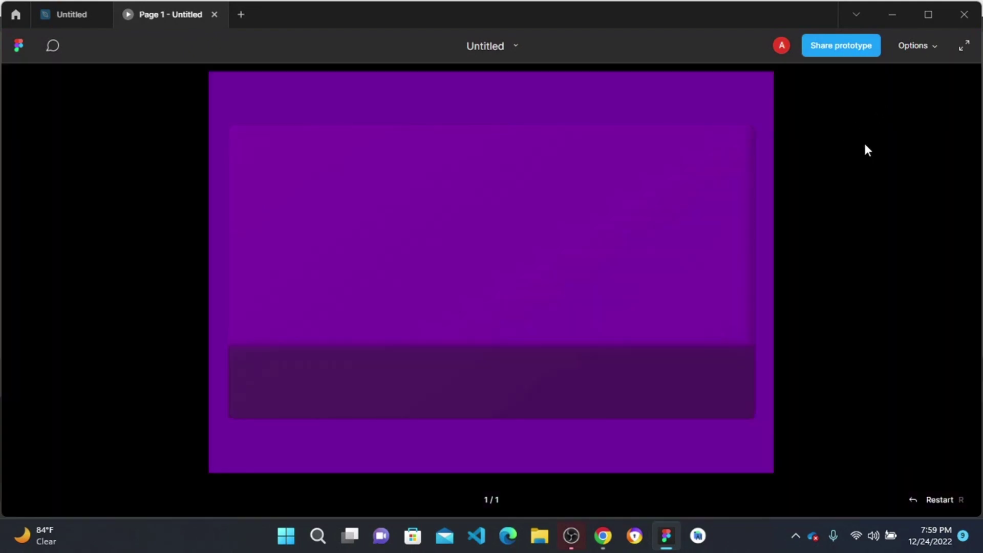